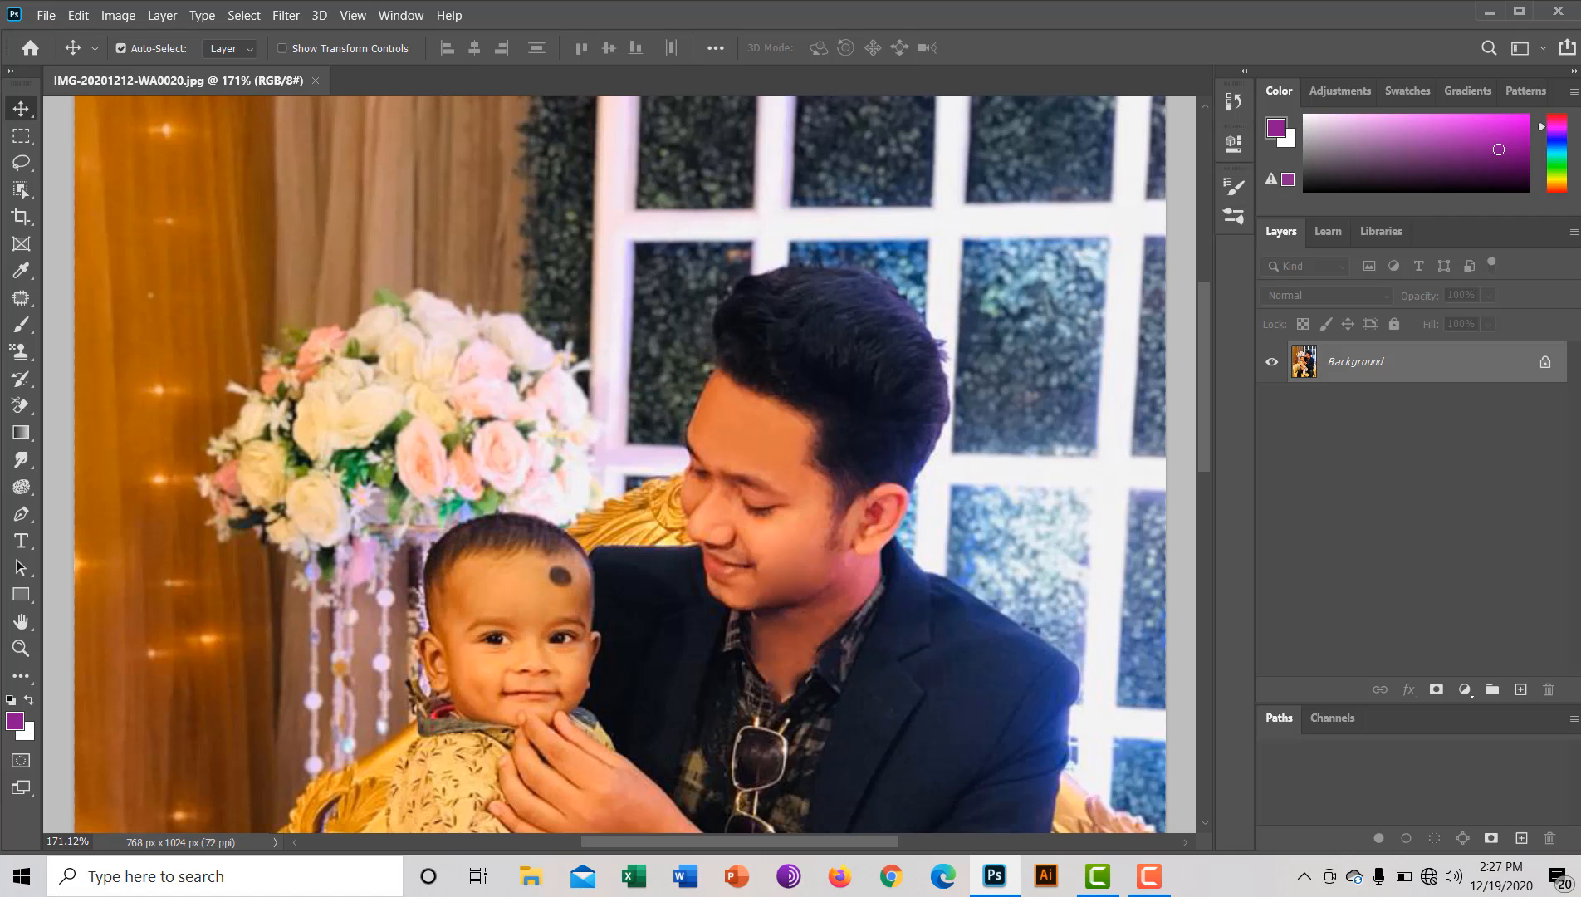
{"action": "mouse_move", "coordinate": [1206, 324]}
{"action": "left_mouse_down"}
{"action": "mouse_move", "coordinate": [1244, 484]}
{"action": "mouse_move", "coordinate": [1255, 358]}
{"action": "mouse_move", "coordinate": [1191, 331]}
{"action": "left_mouse_up"}
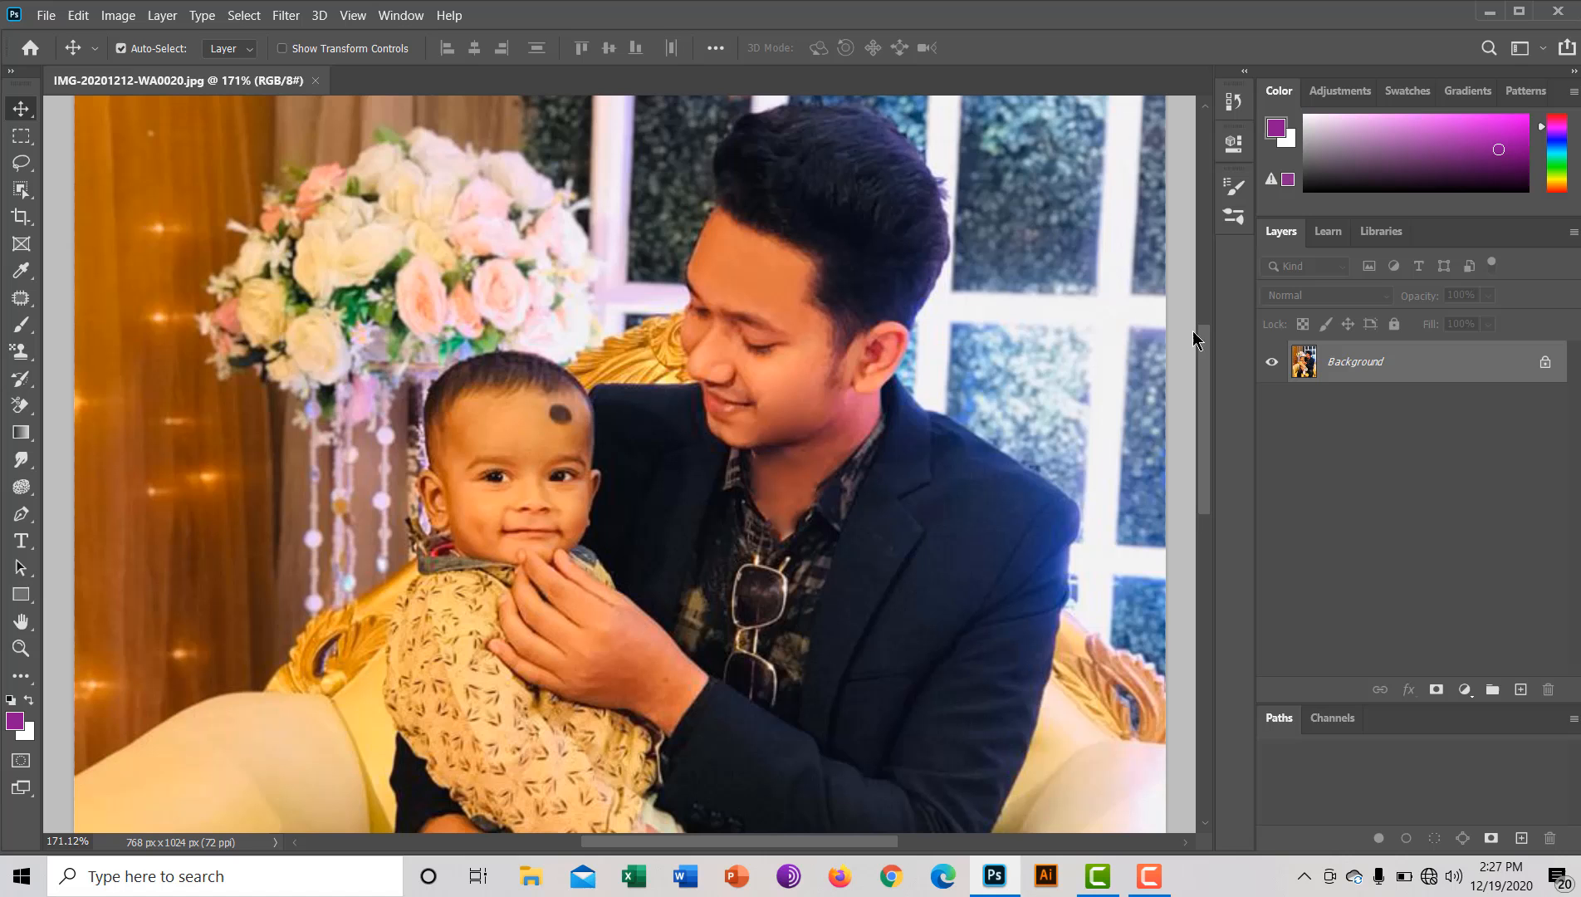
{"action": "left_click", "coordinate": [46, 15]}
{"action": "key", "text": "Escape"}
{"action": "key", "text": "ctrl+o"}
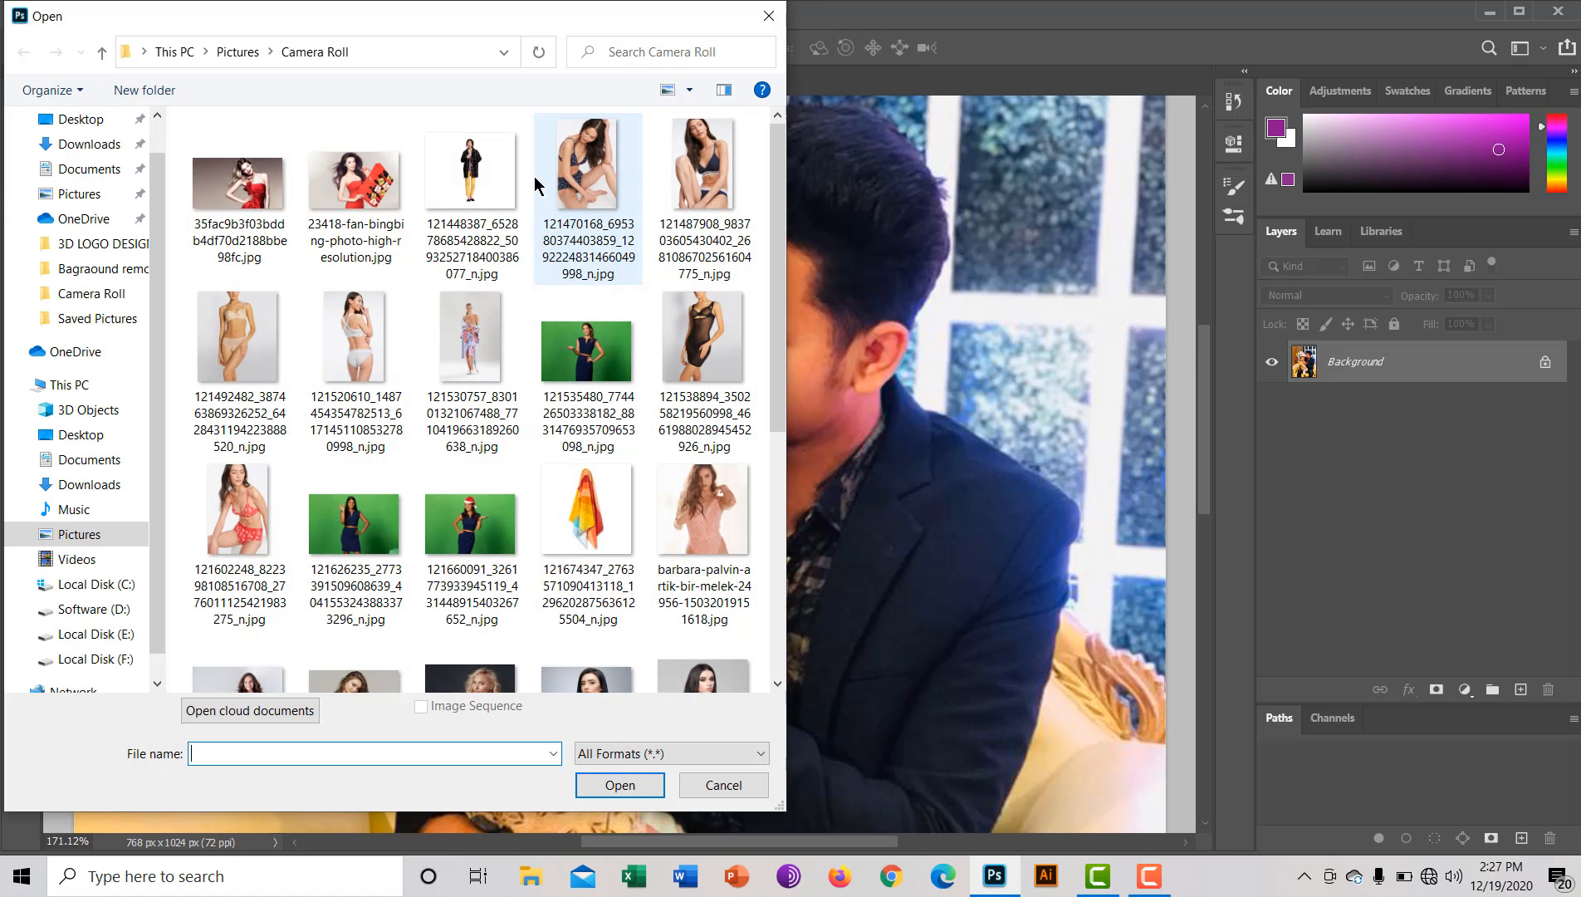
{"action": "scroll", "coordinate": [723, 576], "scroll_direction": "down", "scroll_amount": 5}
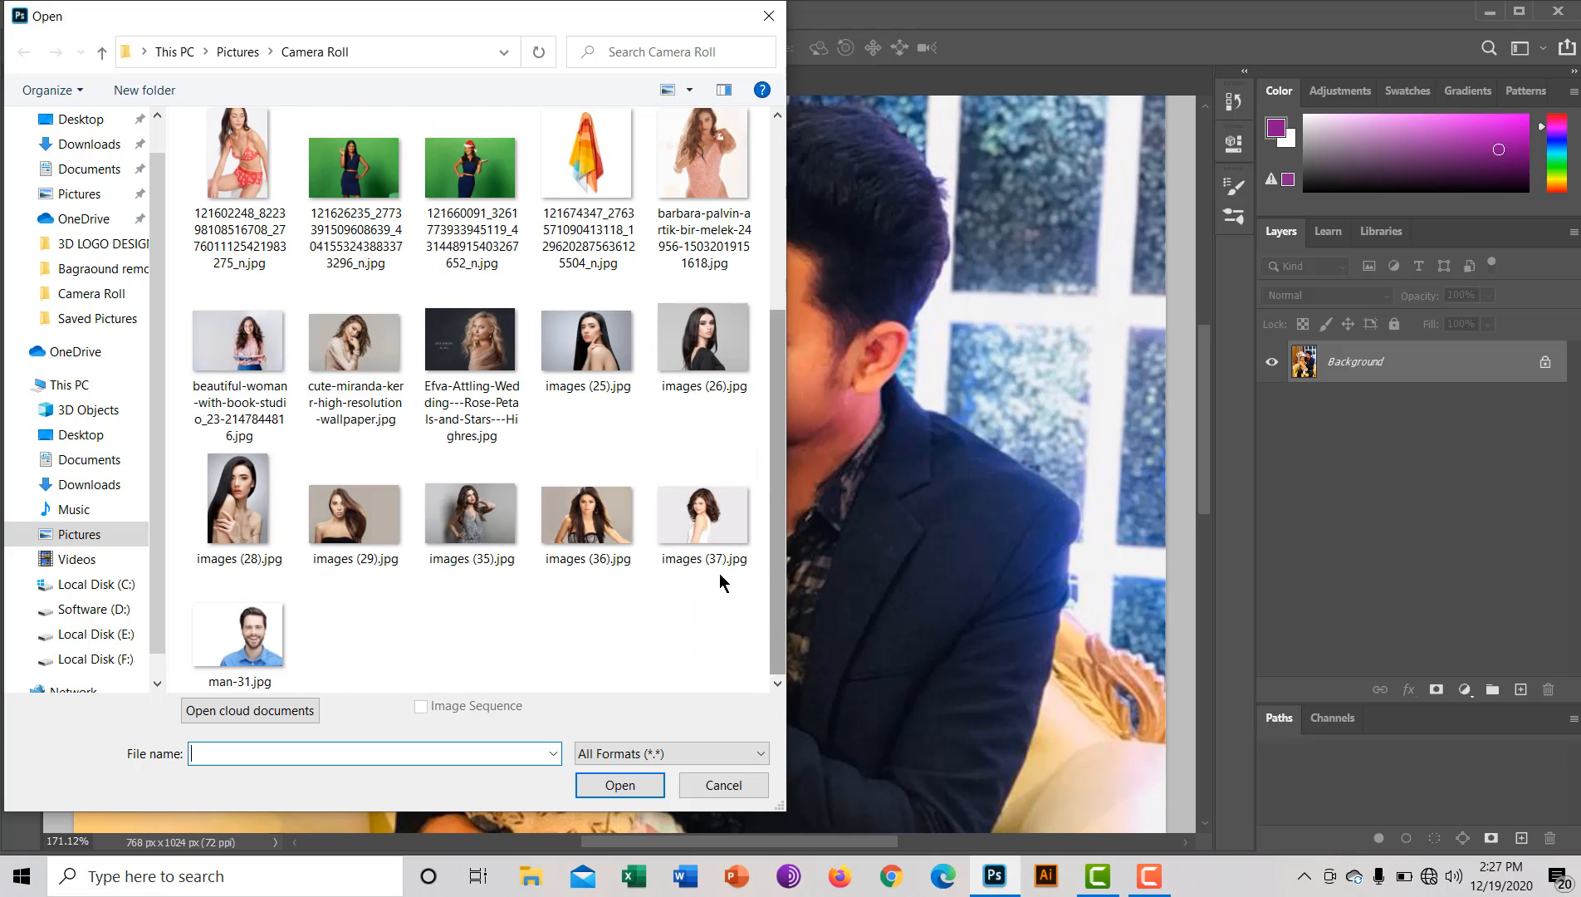
{"action": "left_click", "coordinate": [586, 332]}
{"action": "left_click", "coordinate": [742, 363]}
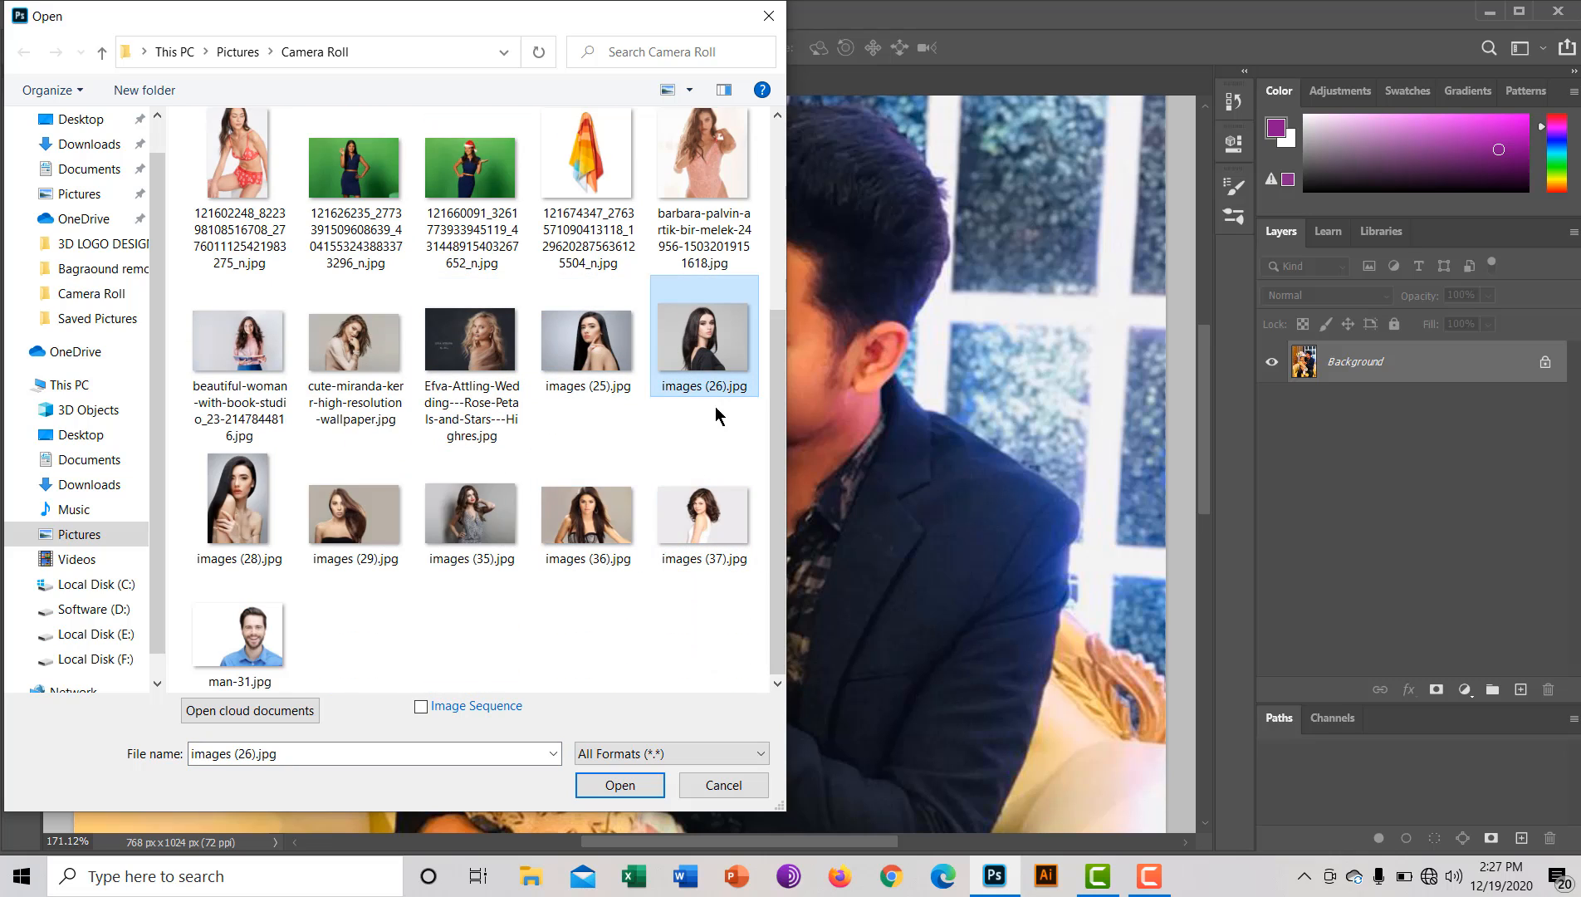
{"action": "left_click", "coordinate": [620, 785]}
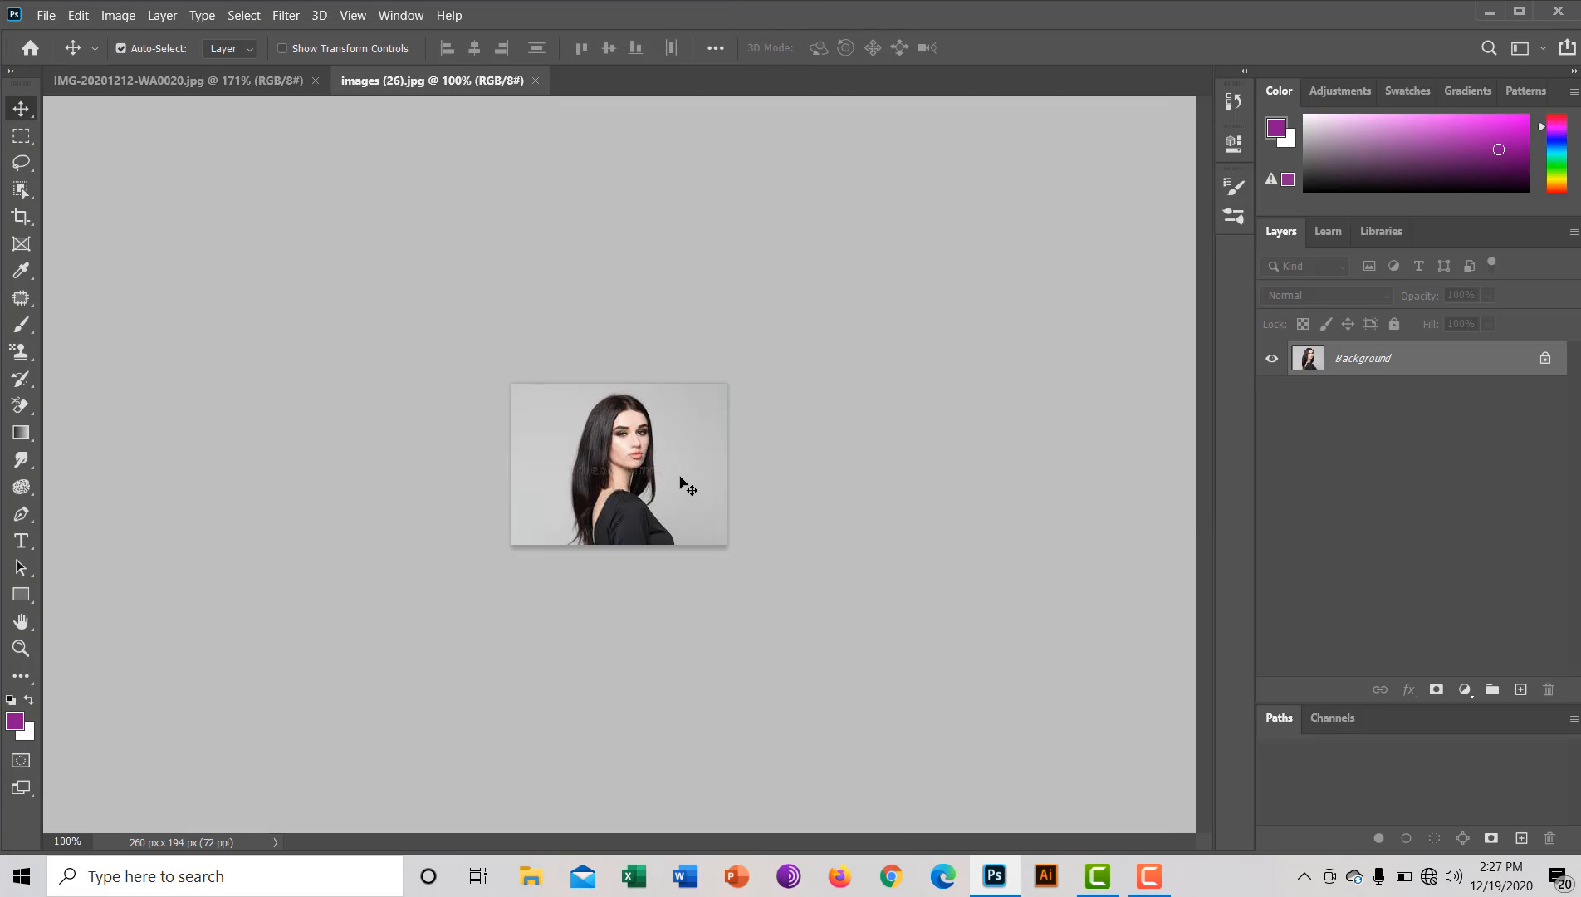
{"action": "left_click_drag", "start_coordinate": [671, 466], "coordinate": [745, 520]}
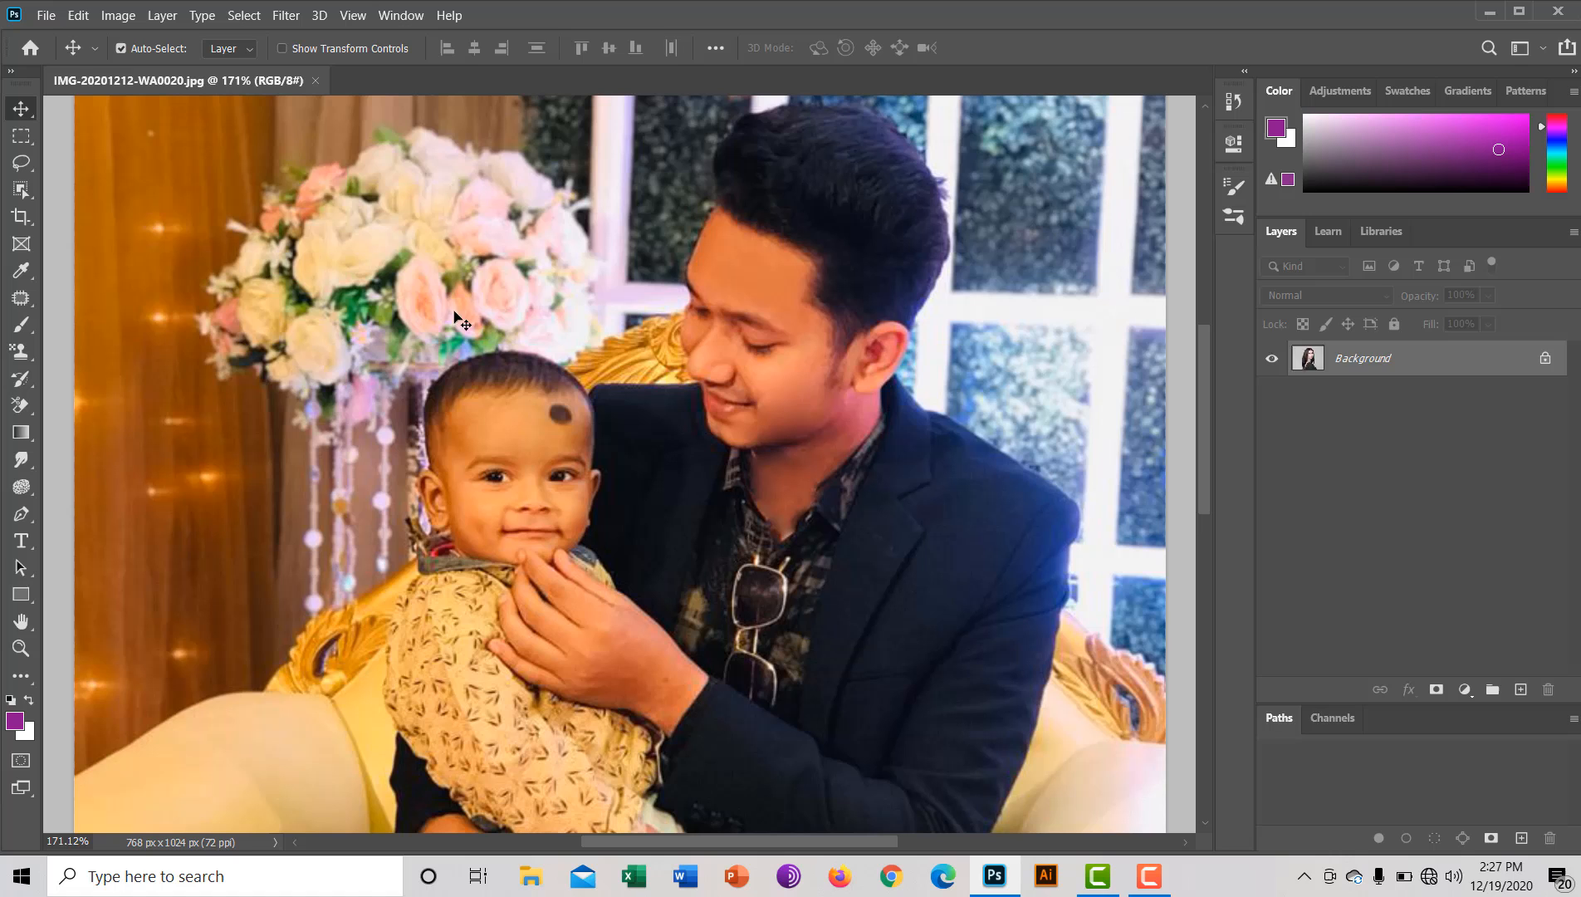
{"action": "left_click", "coordinate": [535, 81]}
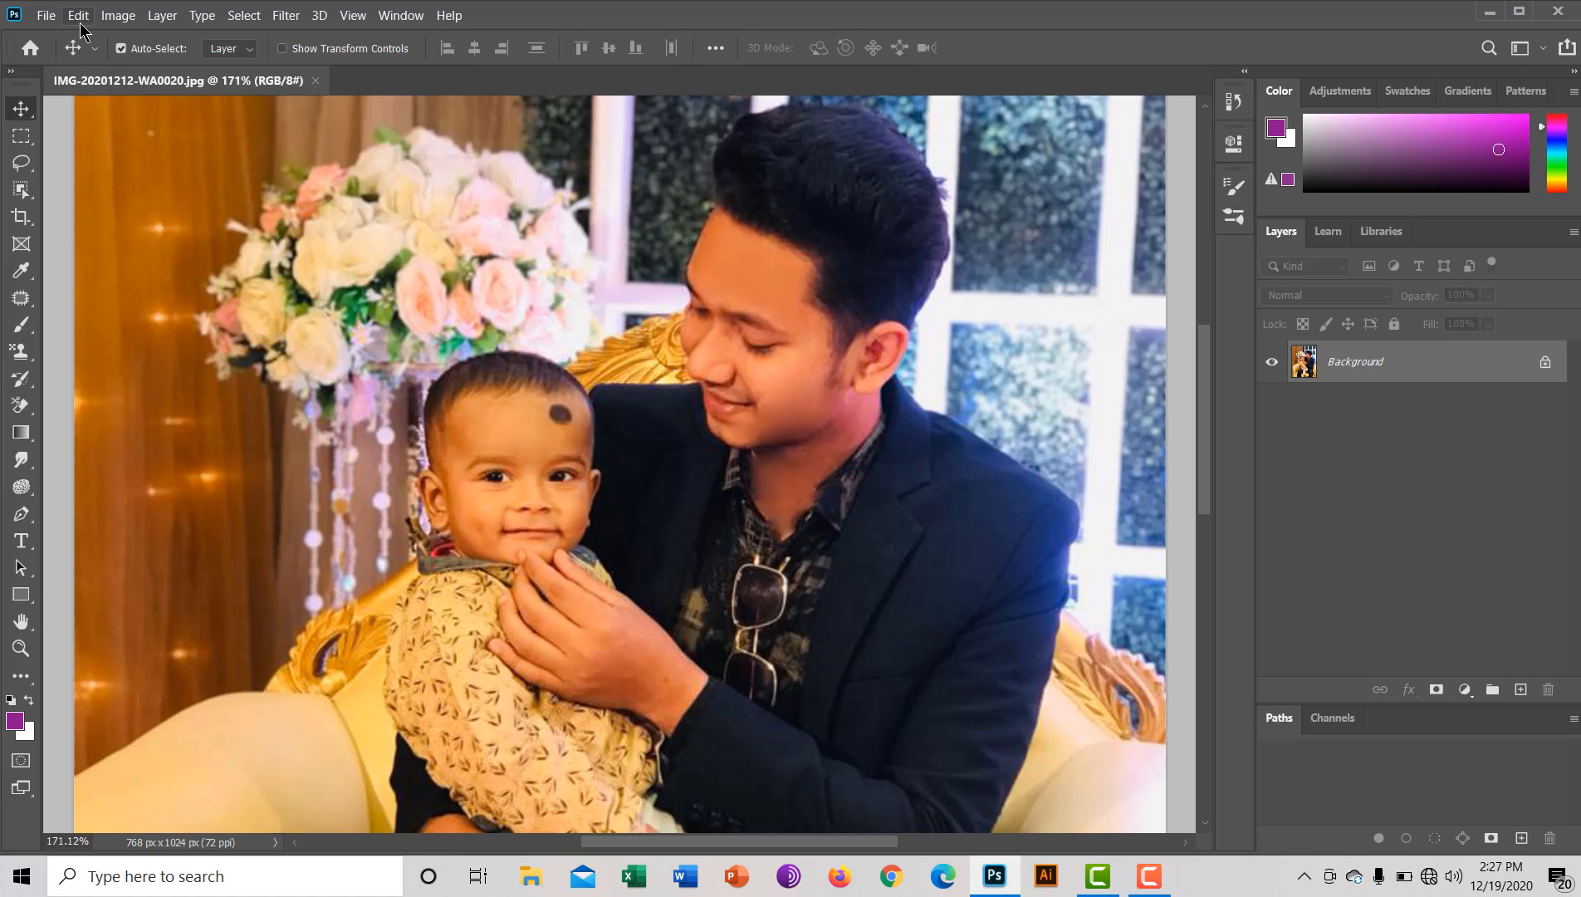
Step: Open the portrait images (28).jpg from the Camera Roll folder
{"action": "left_click", "coordinate": [46, 16]}
{"action": "left_click", "coordinate": [64, 57]}
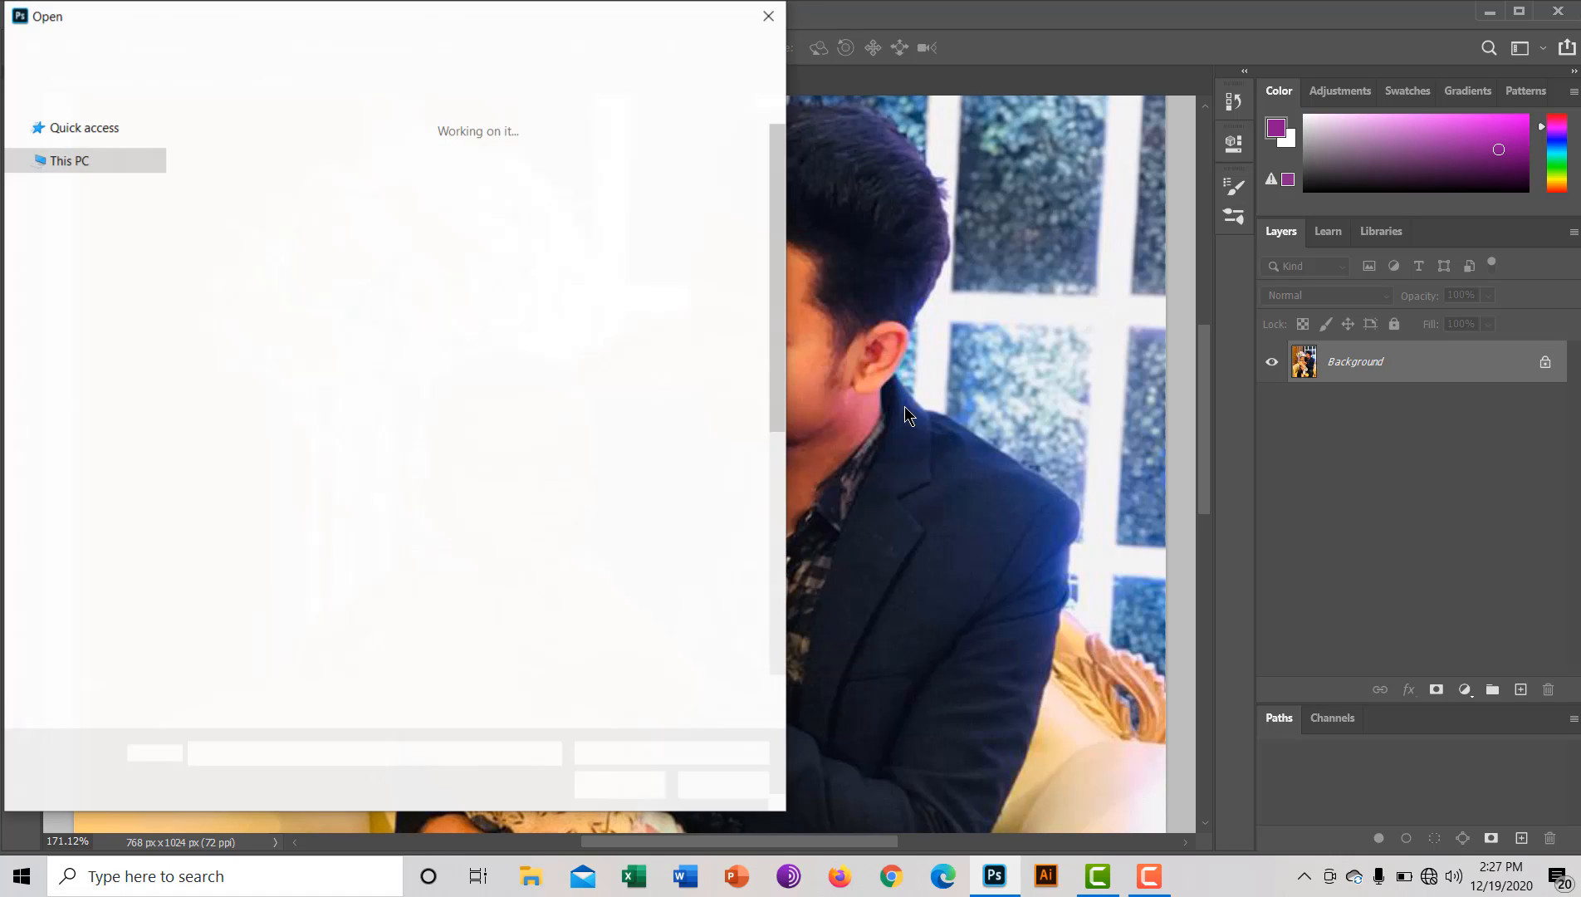
{"action": "scroll", "coordinate": [782, 539], "scroll_direction": "down", "scroll_amount": 4}
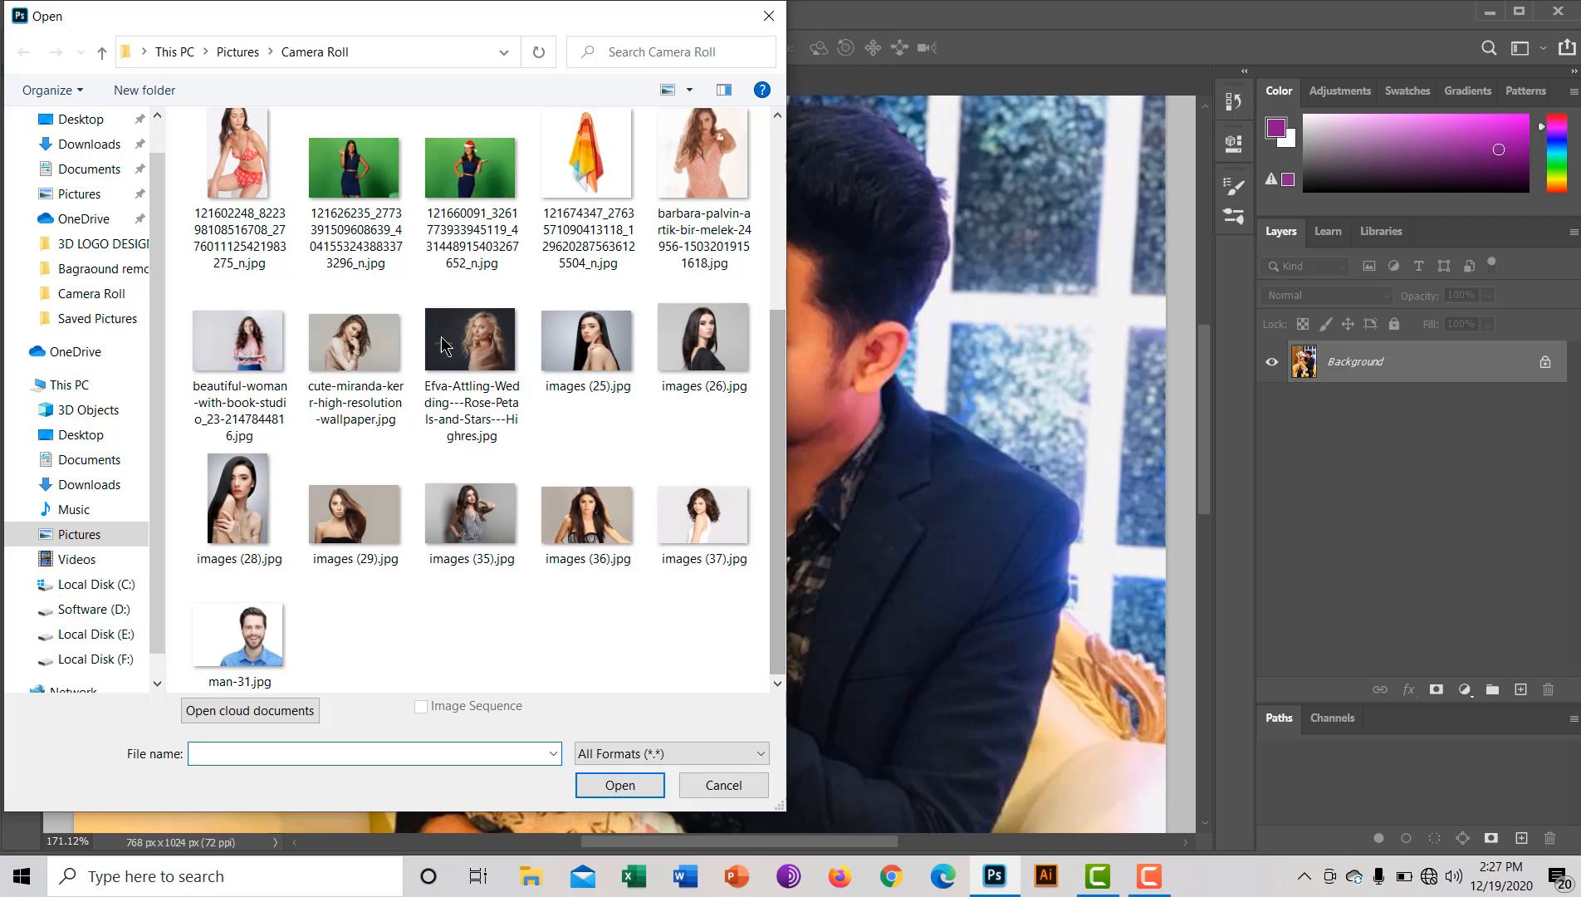
{"action": "left_click", "coordinate": [243, 512]}
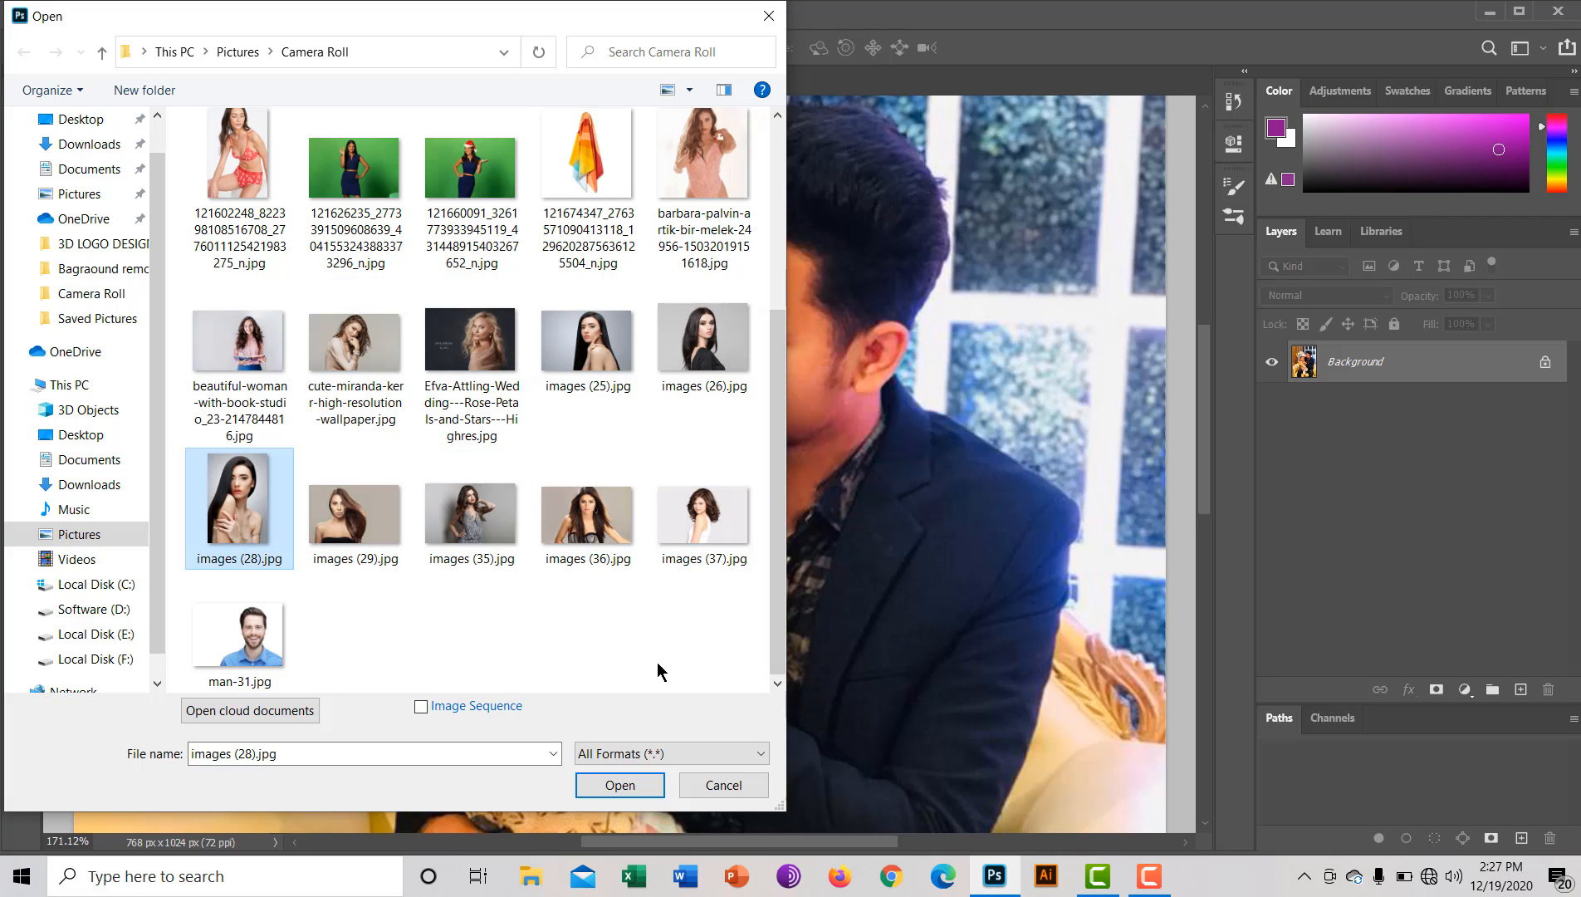
{"action": "left_click", "coordinate": [620, 784]}
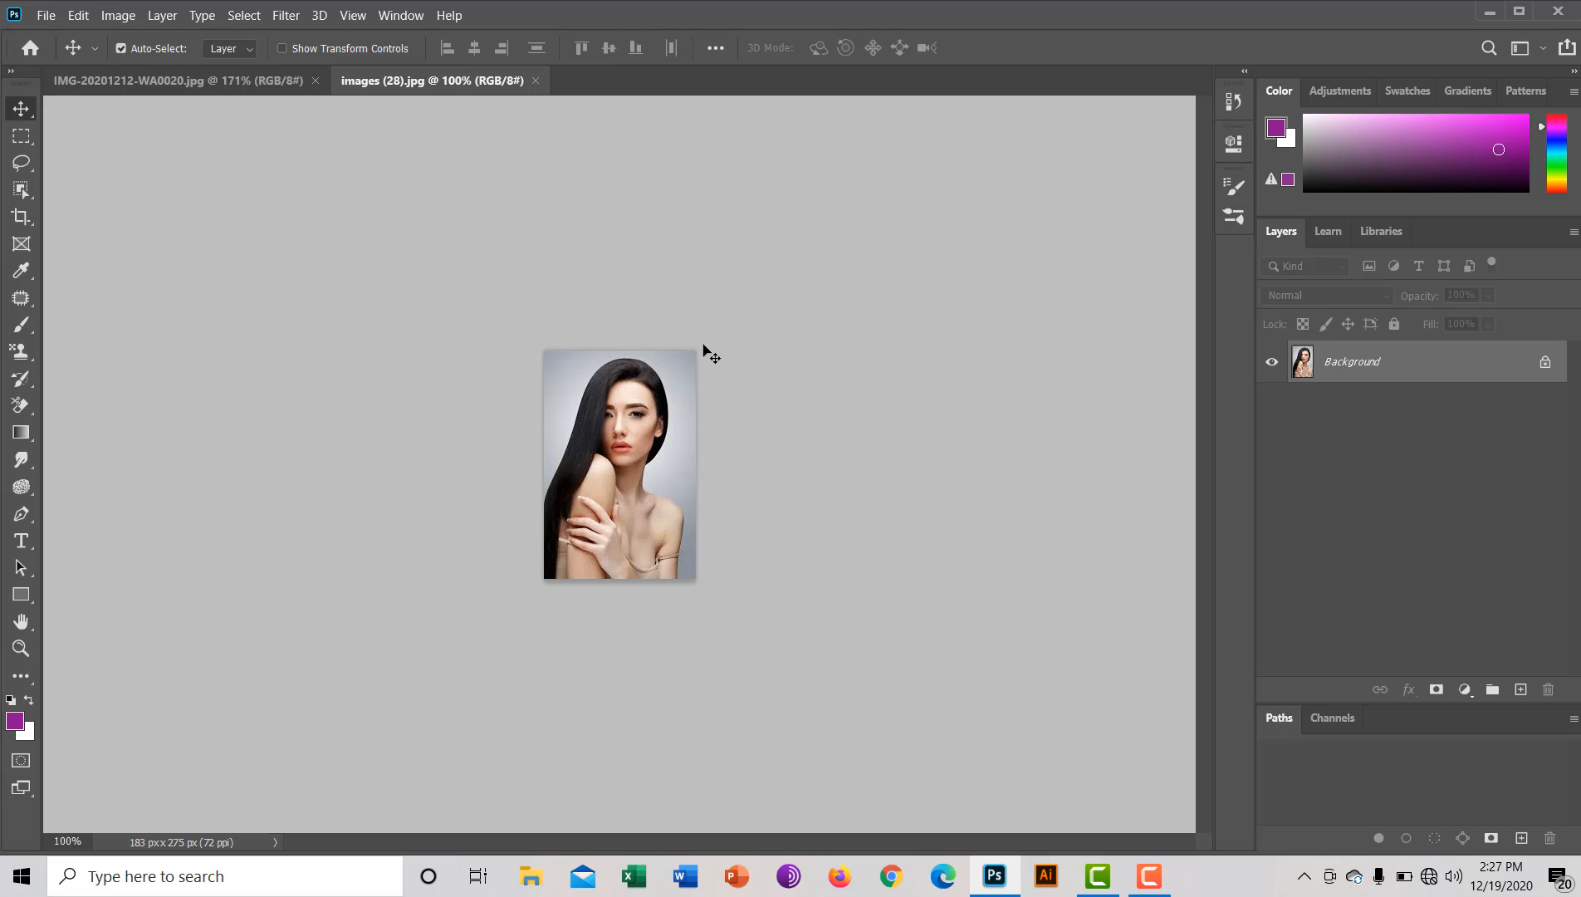
Step: Outline the grey backdrop in the photo's upper-left corner with the Lasso tool, and clear the selection
{"action": "key", "text": "ctrl+space"}
{"action": "mouse_move", "coordinate": [769, 368]}
{"action": "left_mouse_down"}
{"action": "mouse_move", "coordinate": [835, 364]}
{"action": "mouse_move", "coordinate": [734, 346]}
{"action": "mouse_move", "coordinate": [761, 352]}
{"action": "left_mouse_up"}
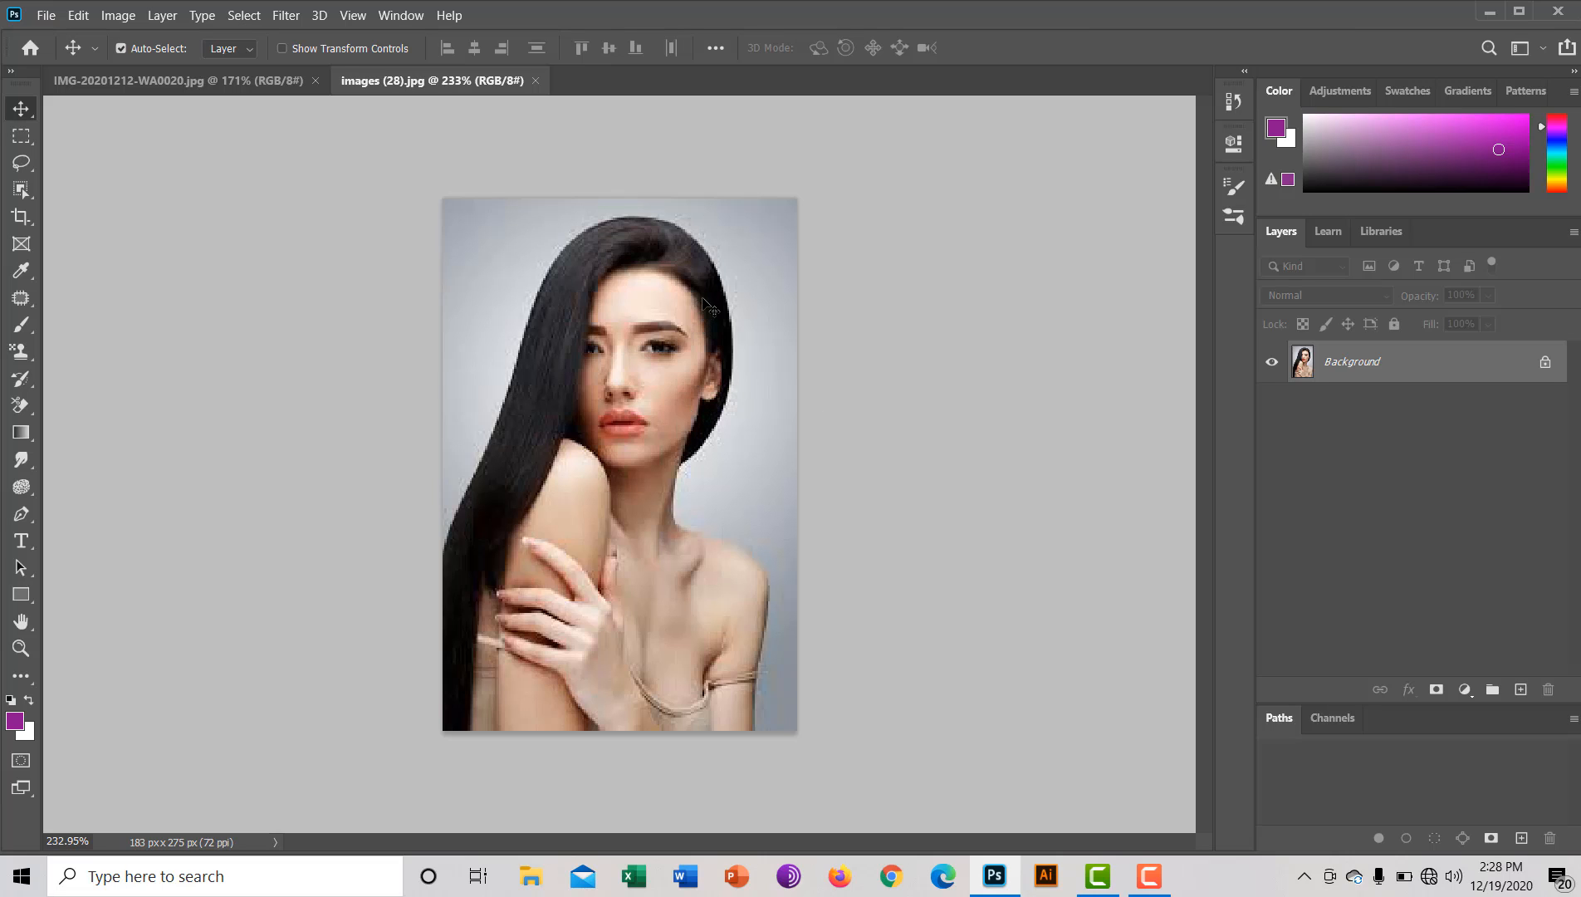
{"action": "left_click", "coordinate": [22, 162]}
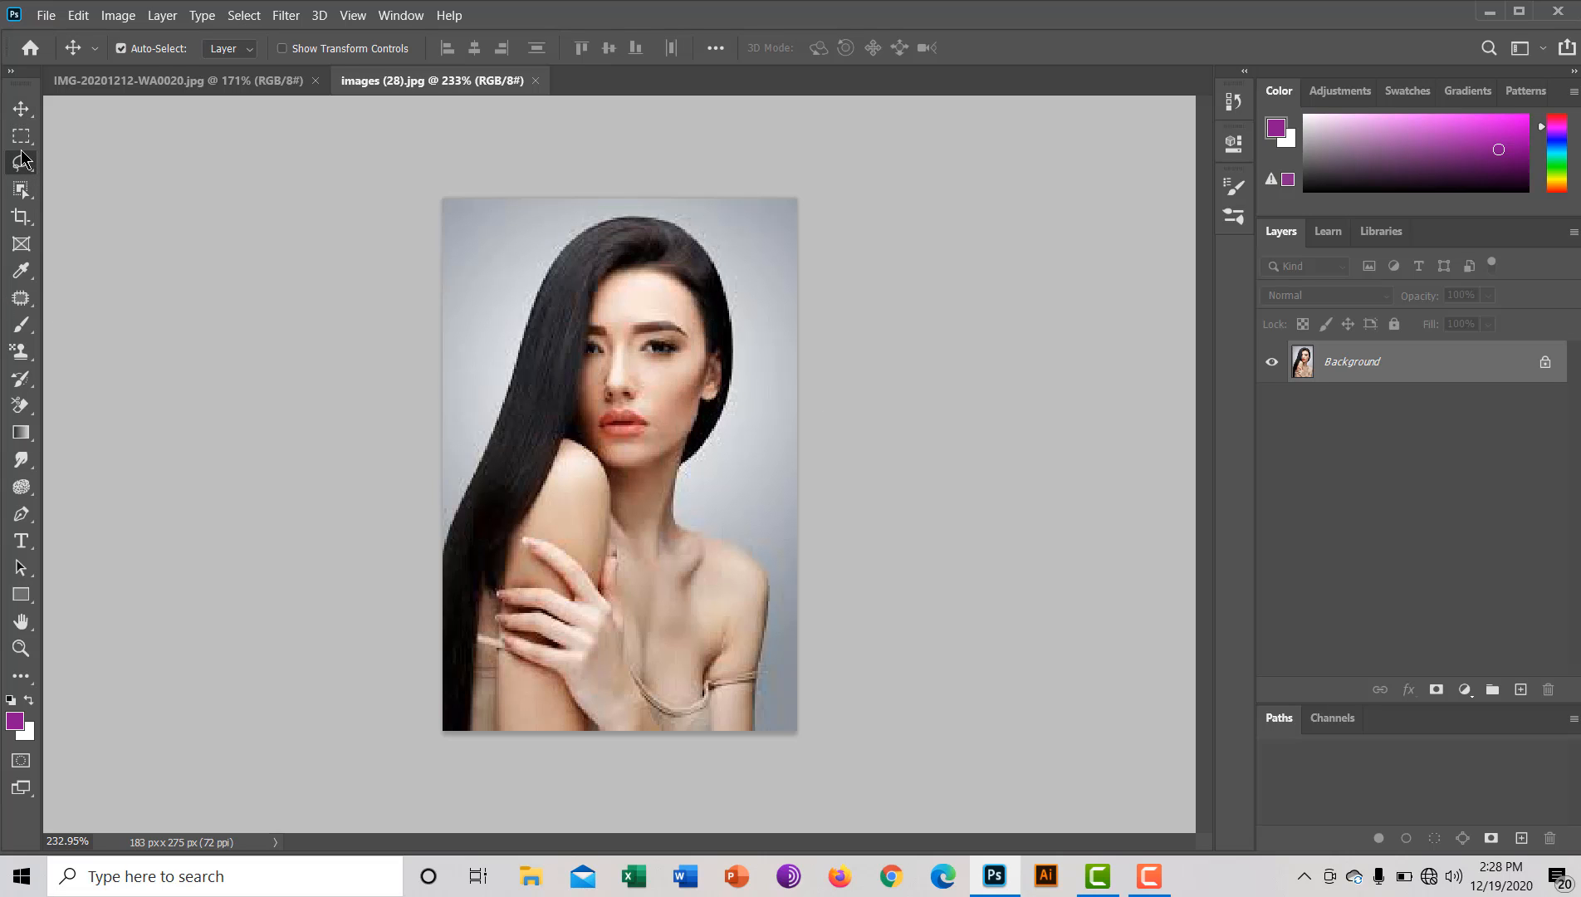
{"action": "mouse_move", "coordinate": [495, 186]}
{"action": "left_mouse_down"}
{"action": "mouse_move", "coordinate": [486, 256]}
{"action": "mouse_move", "coordinate": [373, 328]}
{"action": "mouse_move", "coordinate": [325, 212]}
{"action": "mouse_move", "coordinate": [450, 196]}
{"action": "left_mouse_up"}
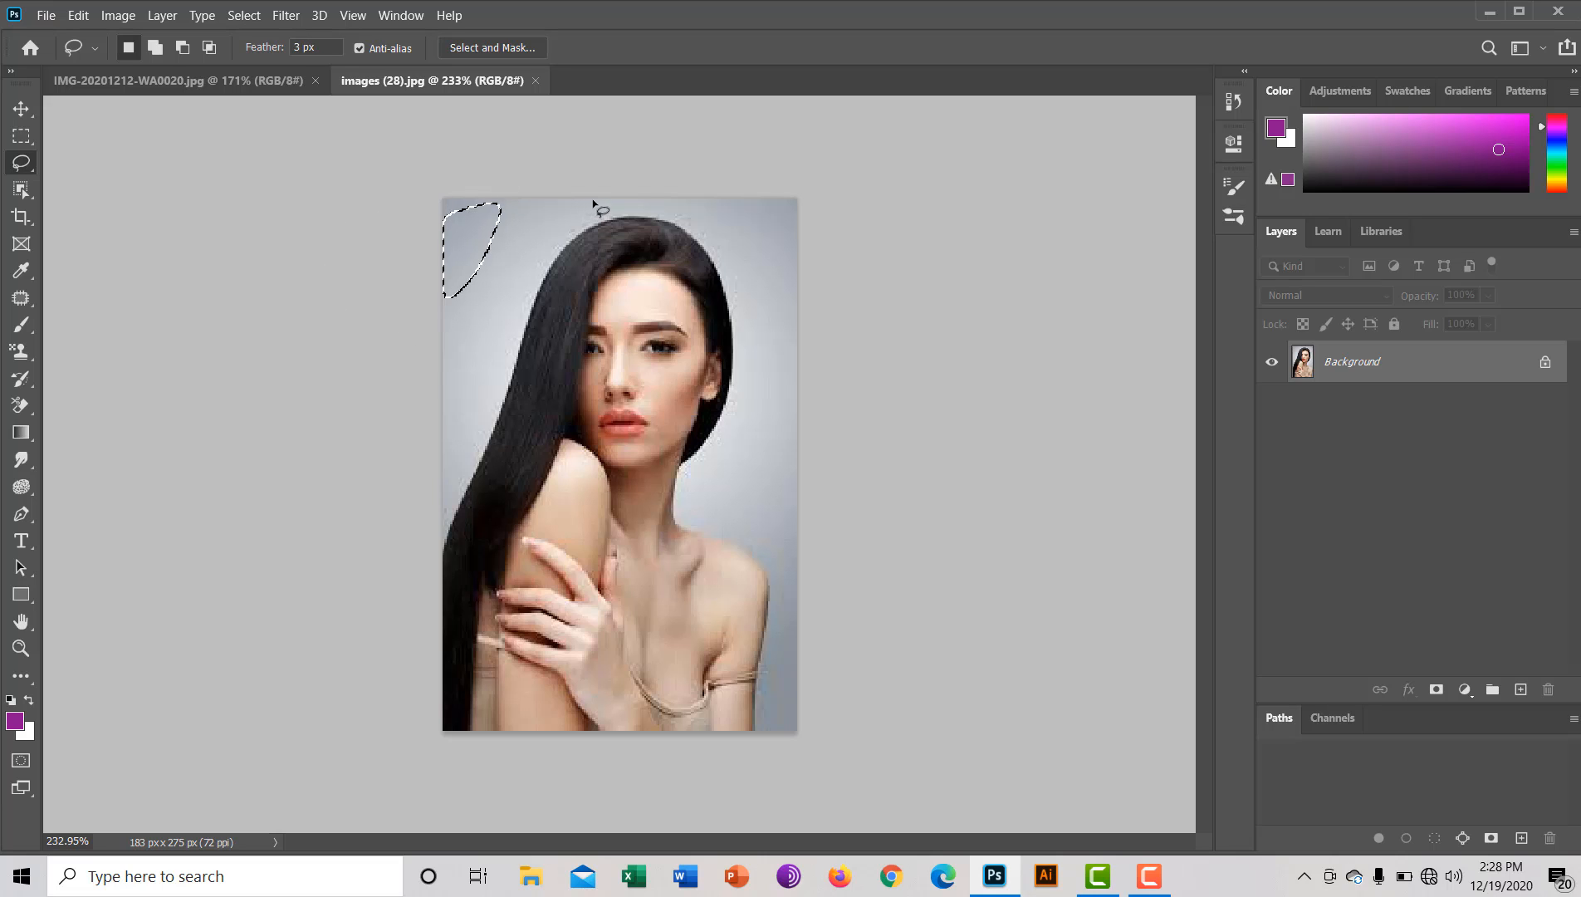
{"action": "left_click", "coordinate": [649, 148]}
Step: Duplicate the Background layer, unlock and hide the original, and make the duplicate the active layer
{"action": "key", "text": "ctrl+j"}
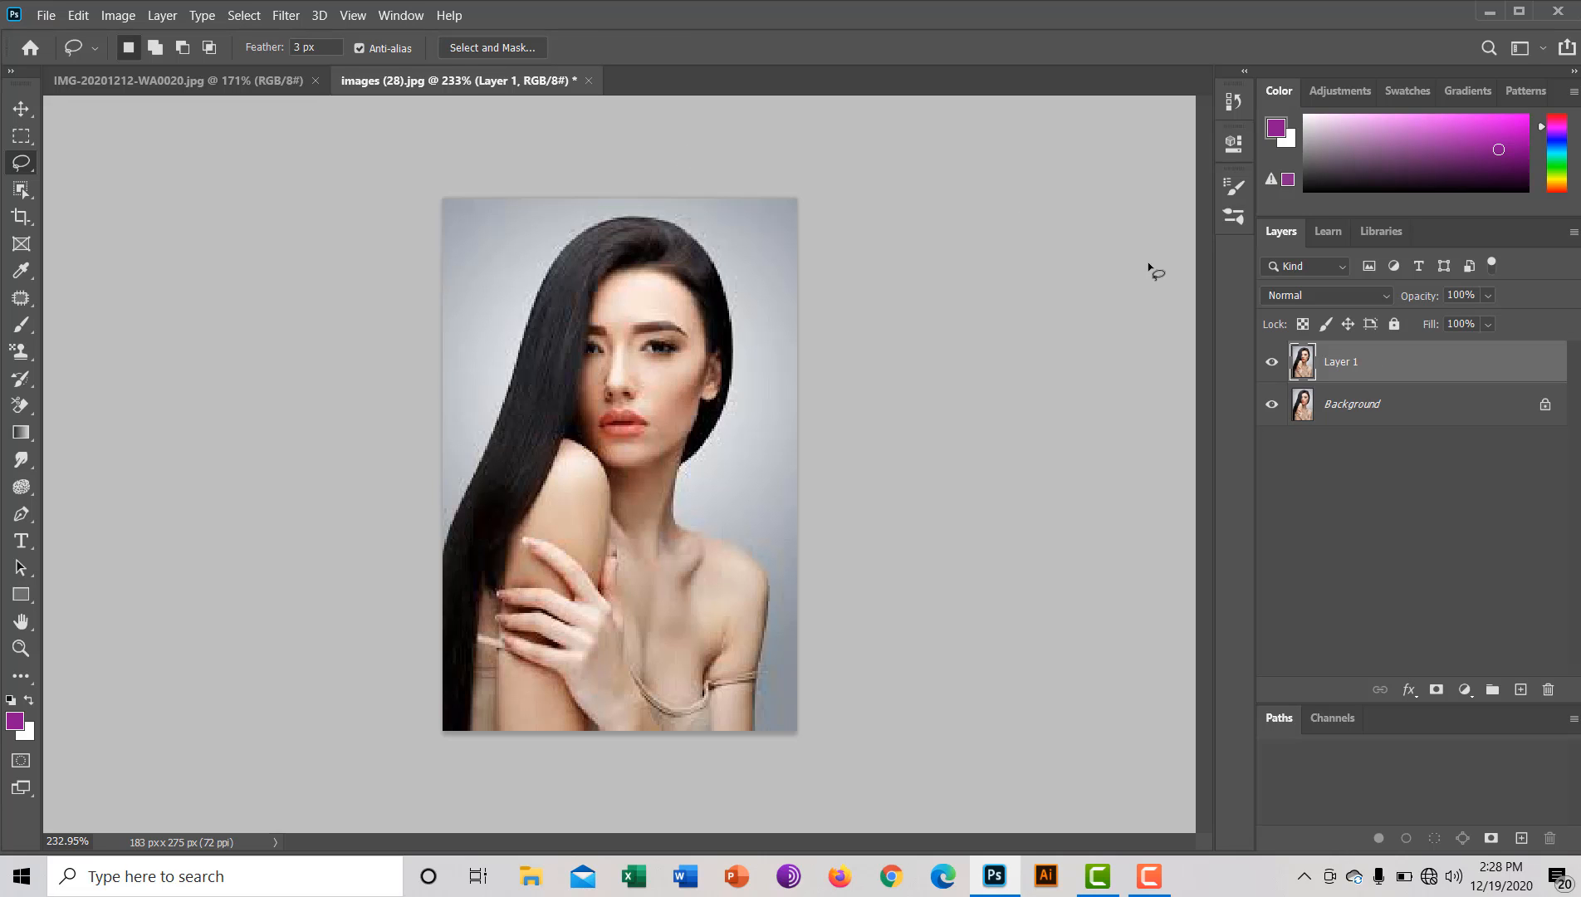
{"action": "left_click", "coordinate": [1545, 406]}
{"action": "left_click", "coordinate": [1273, 405]}
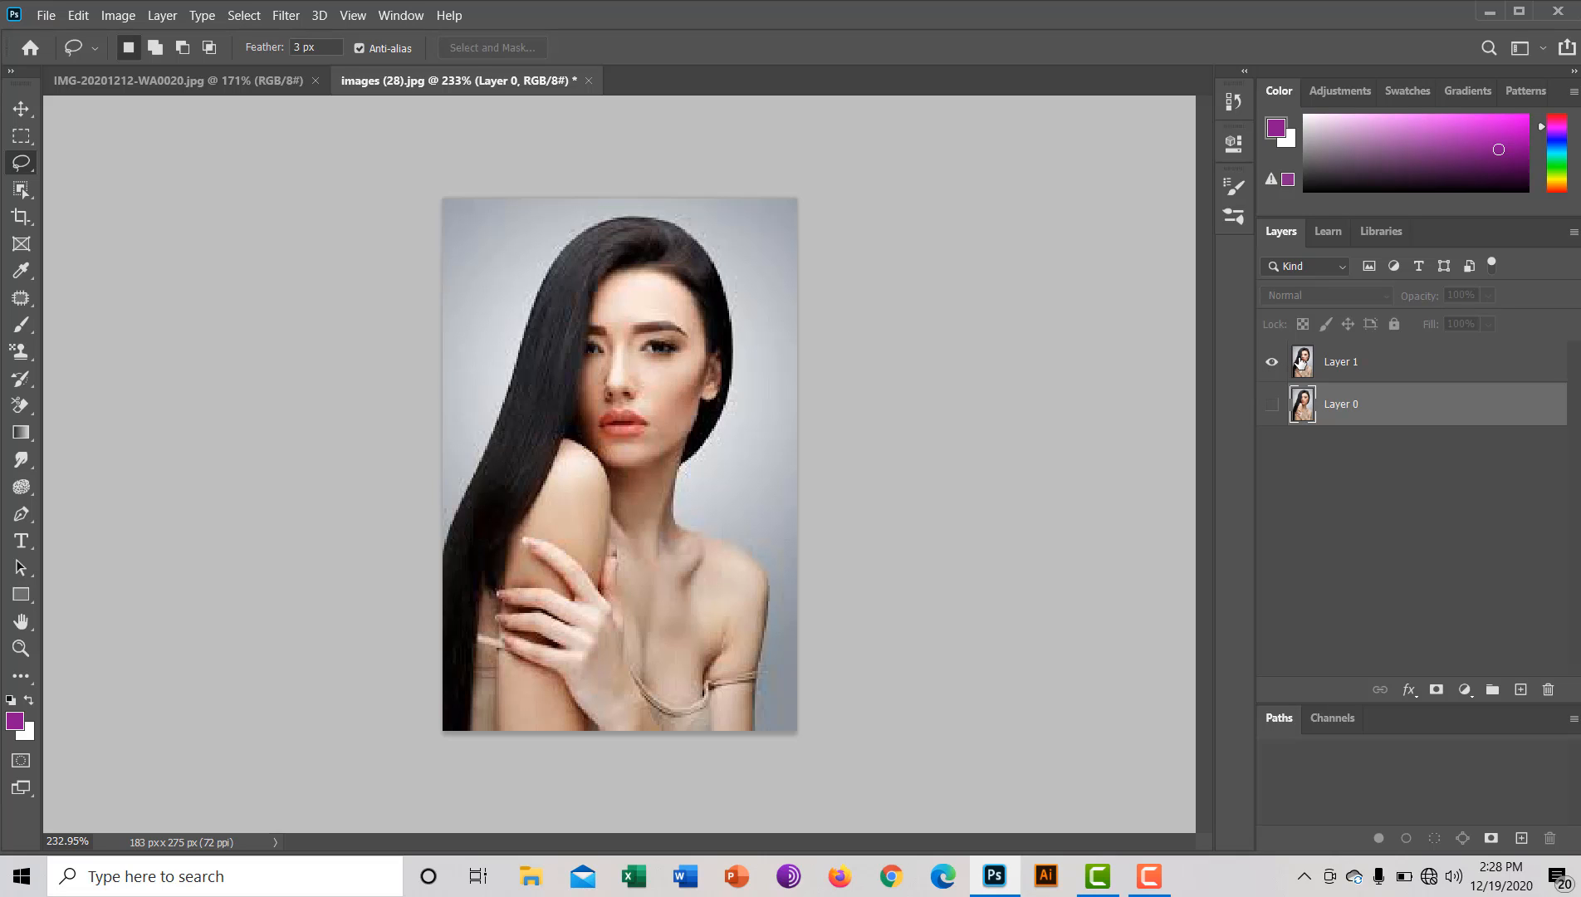
{"action": "left_click", "coordinate": [1300, 364]}
Step: Delete a freehand lasso area from the photo's upper-right corner on Layer 1 and deselect it
{"action": "mouse_move", "coordinate": [750, 199]}
{"action": "left_mouse_down"}
{"action": "mouse_move", "coordinate": [853, 255]}
{"action": "mouse_move", "coordinate": [847, 184]}
{"action": "left_mouse_up"}
{"action": "key", "text": "Delete"}
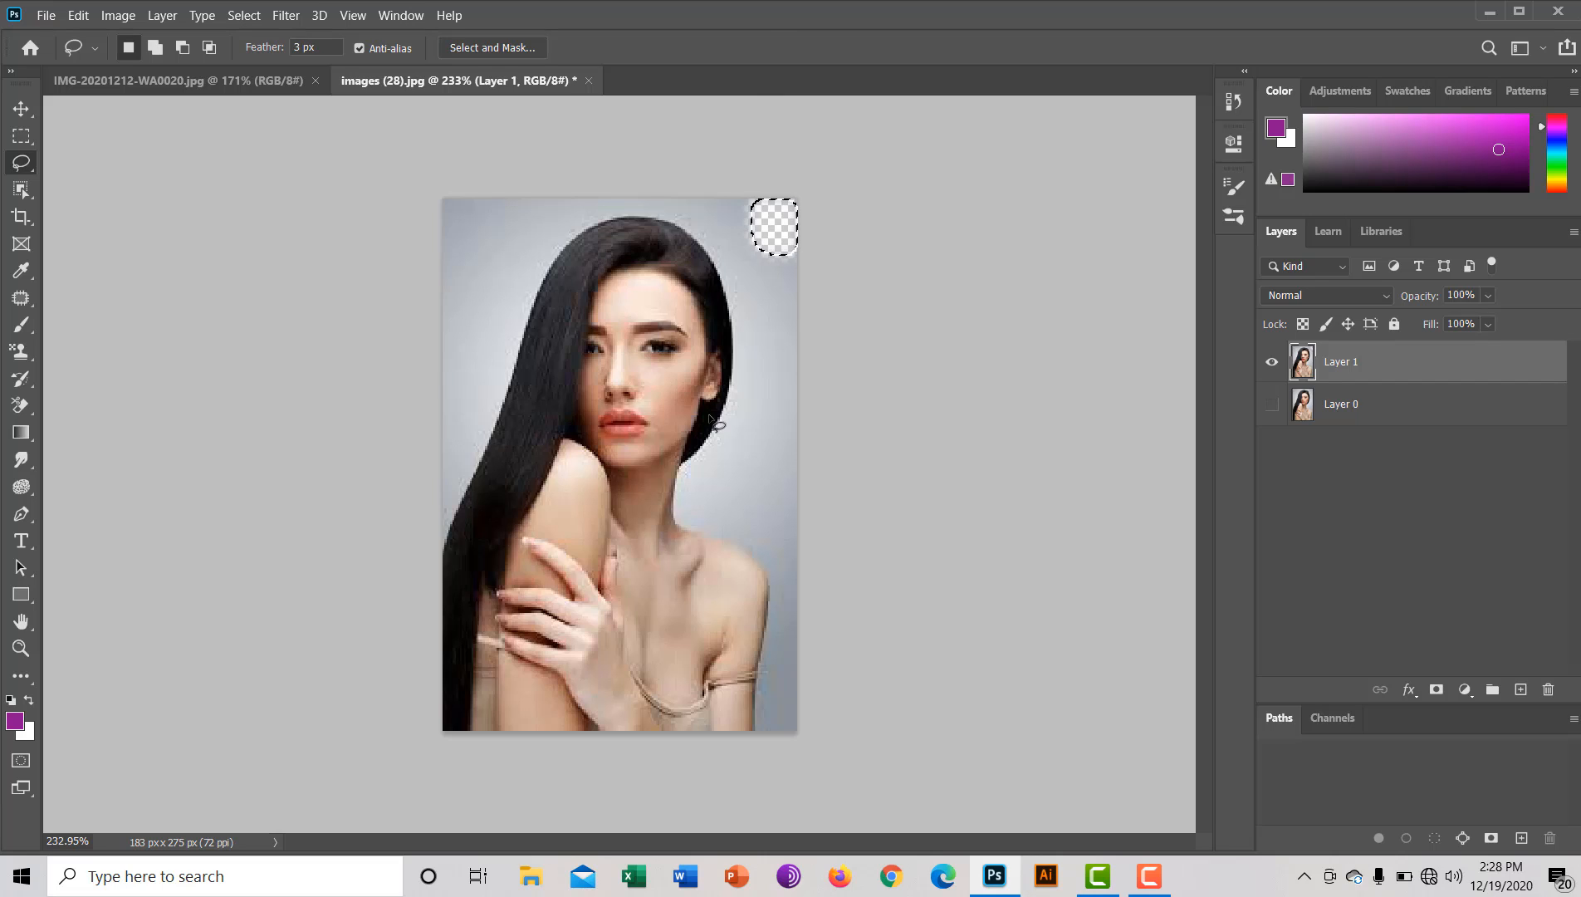
{"action": "left_click_drag", "start_coordinate": [818, 523], "coordinate": [814, 593]}
Step: Delete a freehand lasso area from the photo's upper-left corner on Layer 1 and deselect it
{"action": "mouse_move", "coordinate": [505, 212]}
{"action": "left_mouse_down"}
{"action": "mouse_move", "coordinate": [484, 258]}
{"action": "mouse_move", "coordinate": [402, 306]}
{"action": "mouse_move", "coordinate": [348, 247]}
{"action": "left_mouse_up"}
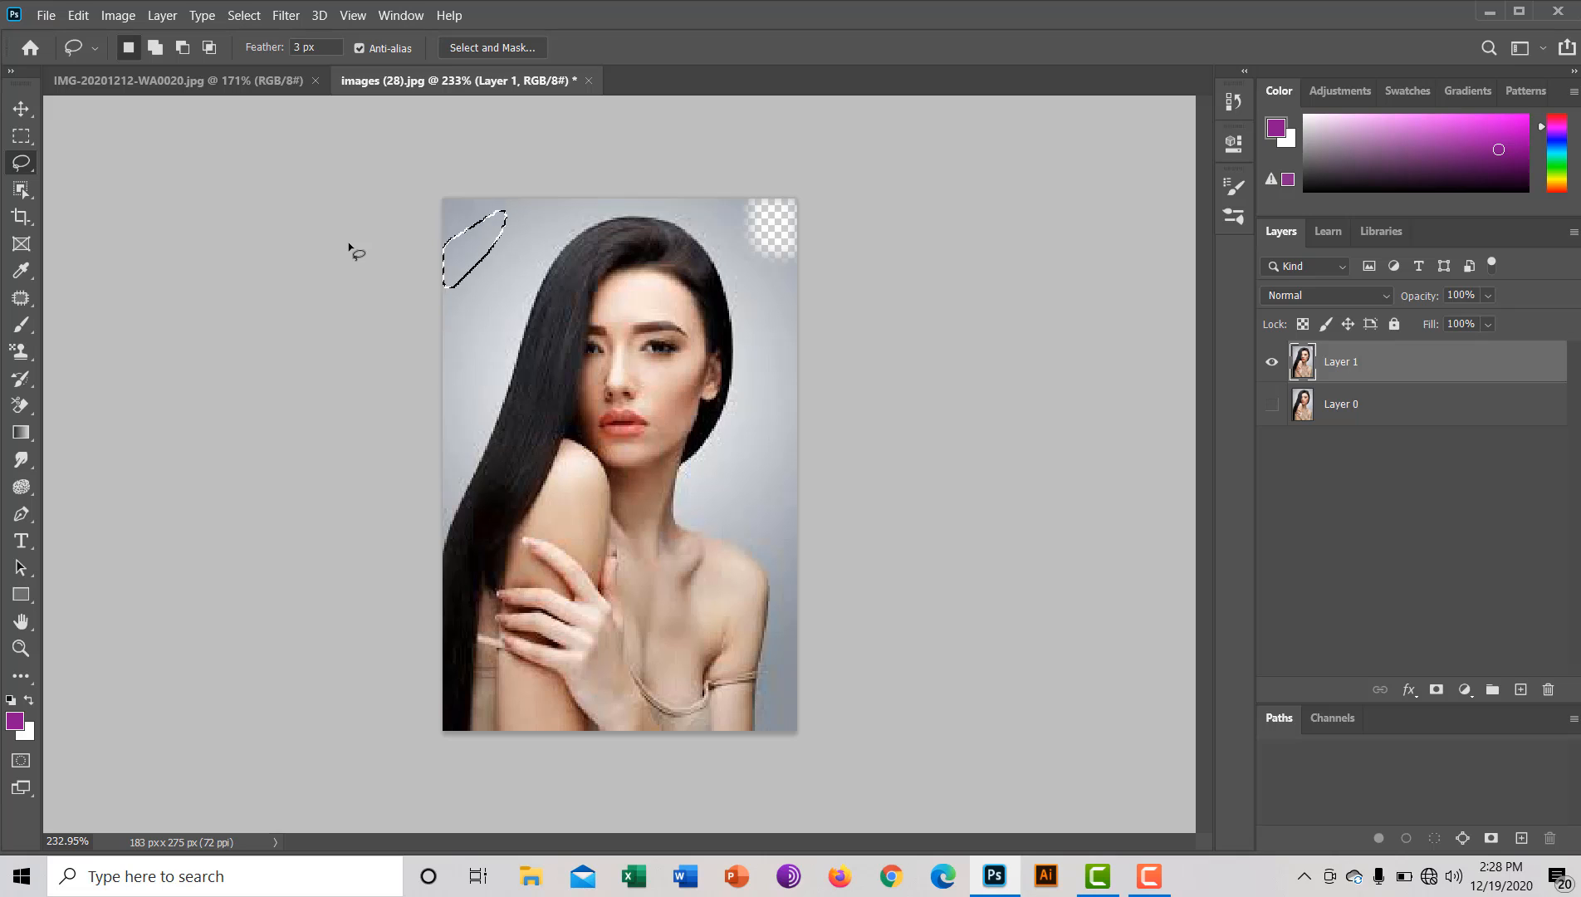
{"action": "left_click", "coordinate": [470, 170]}
{"action": "mouse_move", "coordinate": [470, 170]}
{"action": "left_mouse_down"}
{"action": "mouse_move", "coordinate": [472, 268]}
{"action": "mouse_move", "coordinate": [388, 294]}
{"action": "mouse_move", "coordinate": [344, 220]}
{"action": "mouse_move", "coordinate": [359, 163]}
{"action": "mouse_move", "coordinate": [396, 129]}
{"action": "left_mouse_up"}
{"action": "key", "text": "Delete"}
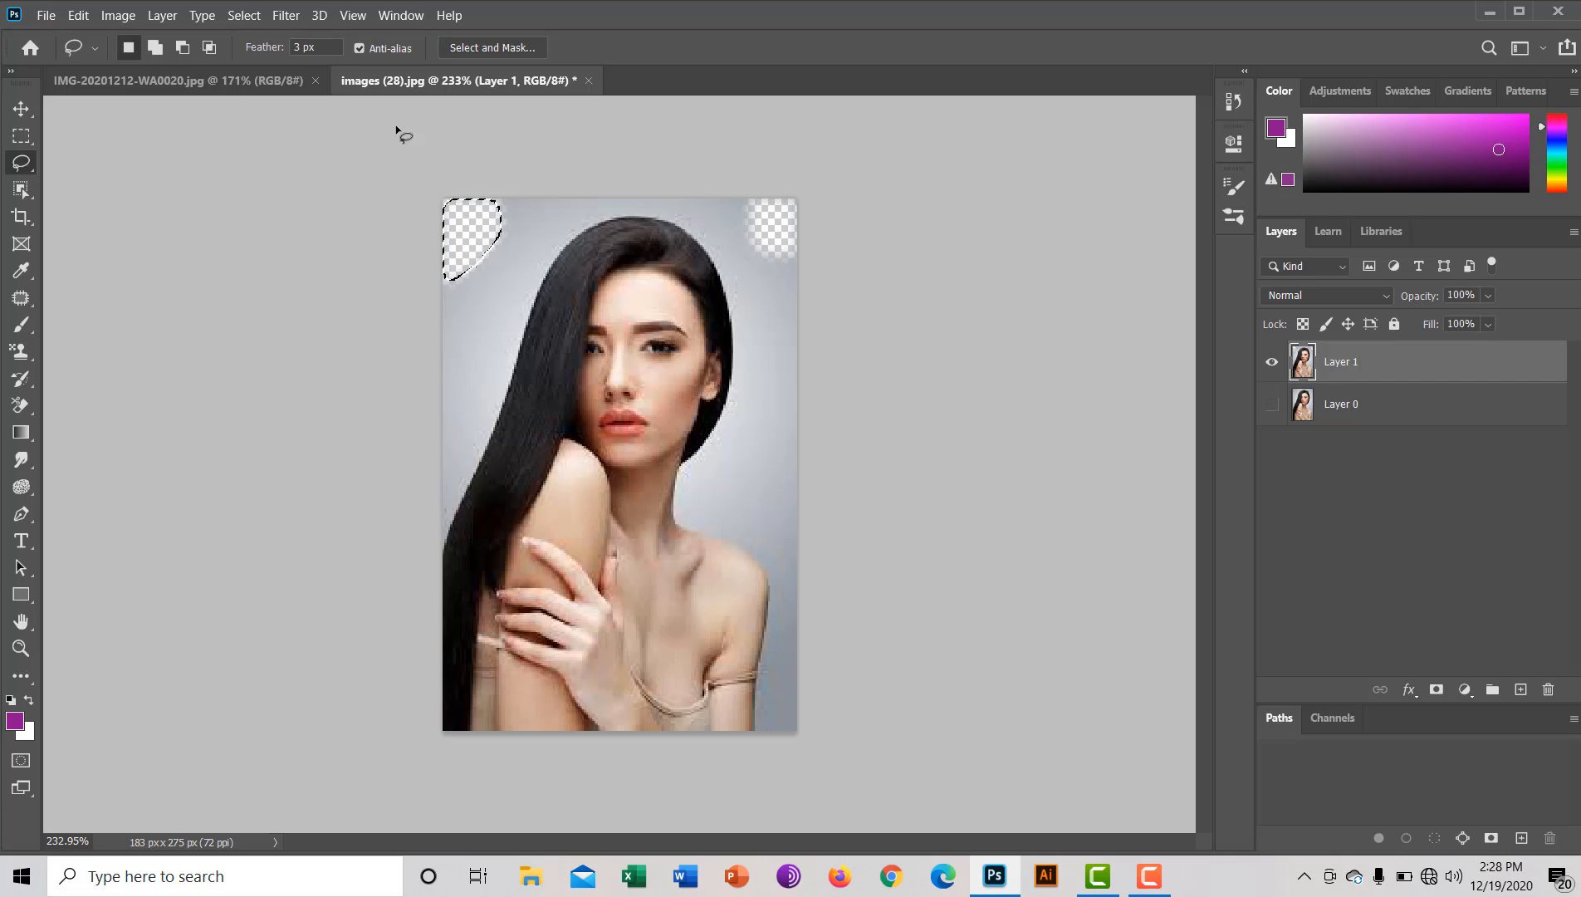
{"action": "key", "text": "ctrl+d"}
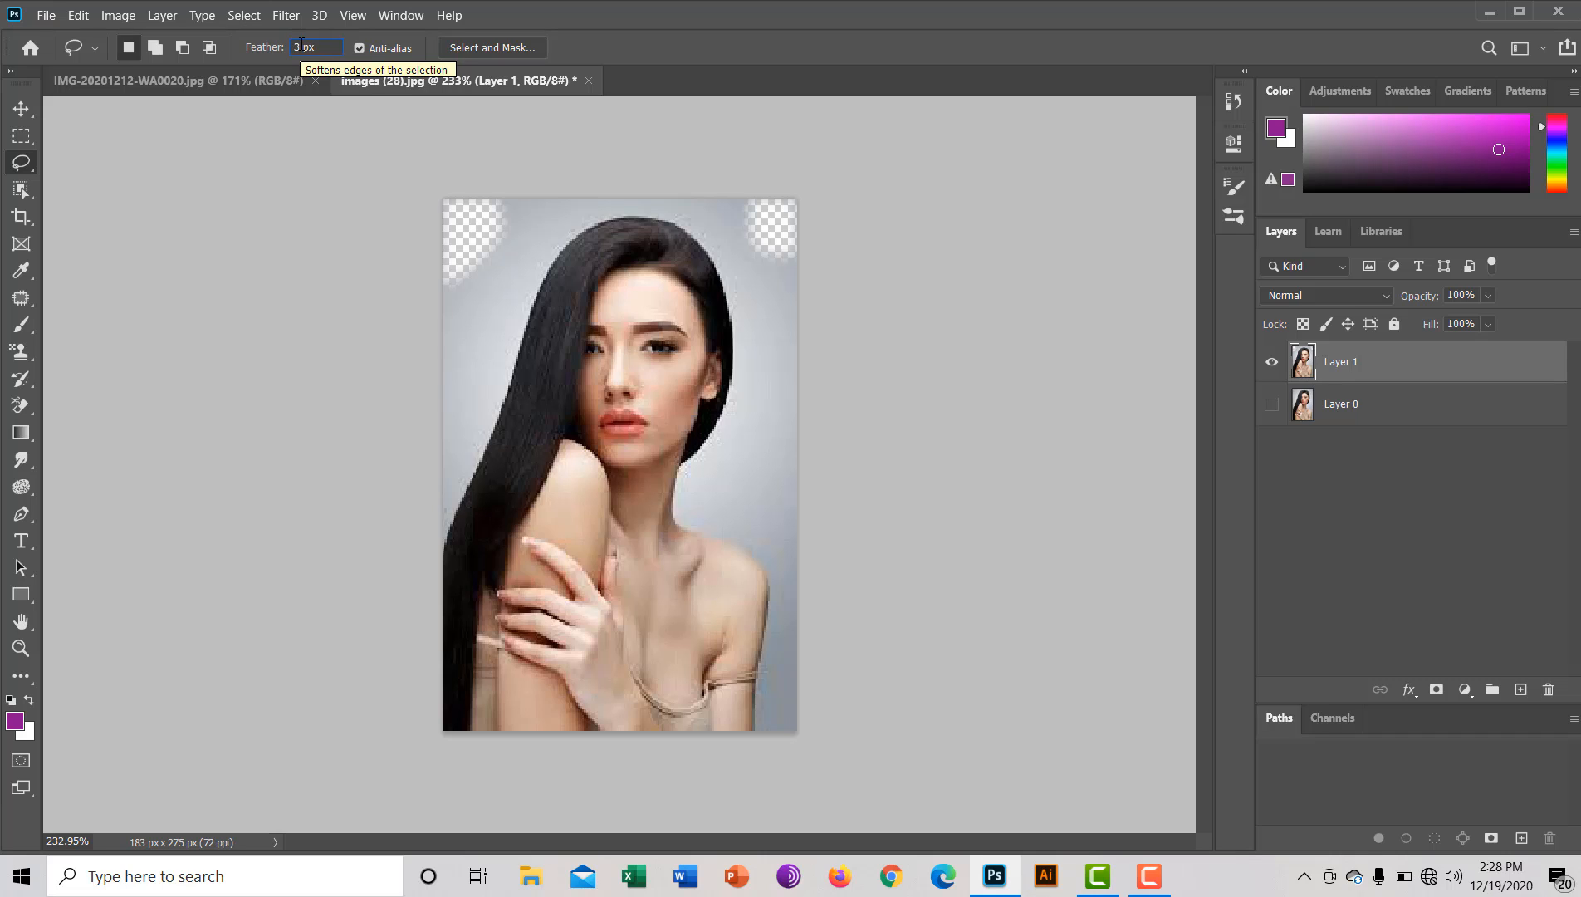
Step: Set the Lasso feather to 100 px and try to outline the photo's upper-left corner
{"action": "key", "text": "BackSpace"}
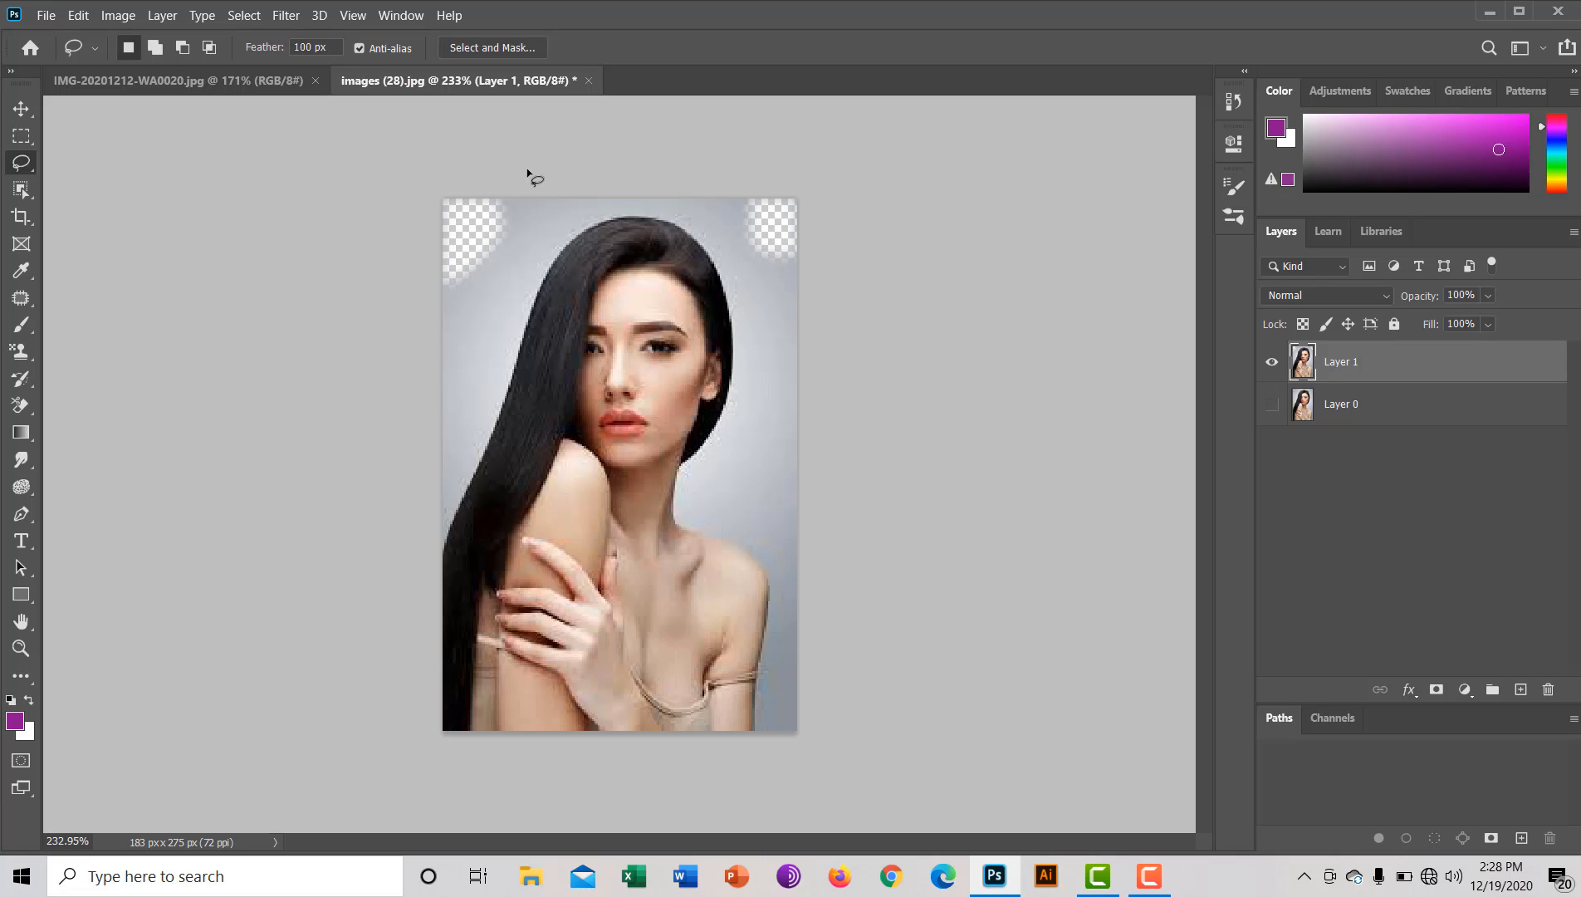
{"action": "mouse_move", "coordinate": [530, 199]}
{"action": "left_mouse_down"}
{"action": "mouse_move", "coordinate": [526, 250]}
{"action": "mouse_move", "coordinate": [478, 322]}
{"action": "mouse_move", "coordinate": [364, 339]}
{"action": "mouse_move", "coordinate": [339, 168]}
{"action": "mouse_move", "coordinate": [384, 129]}
{"action": "mouse_move", "coordinate": [483, 105]}
{"action": "left_mouse_up"}
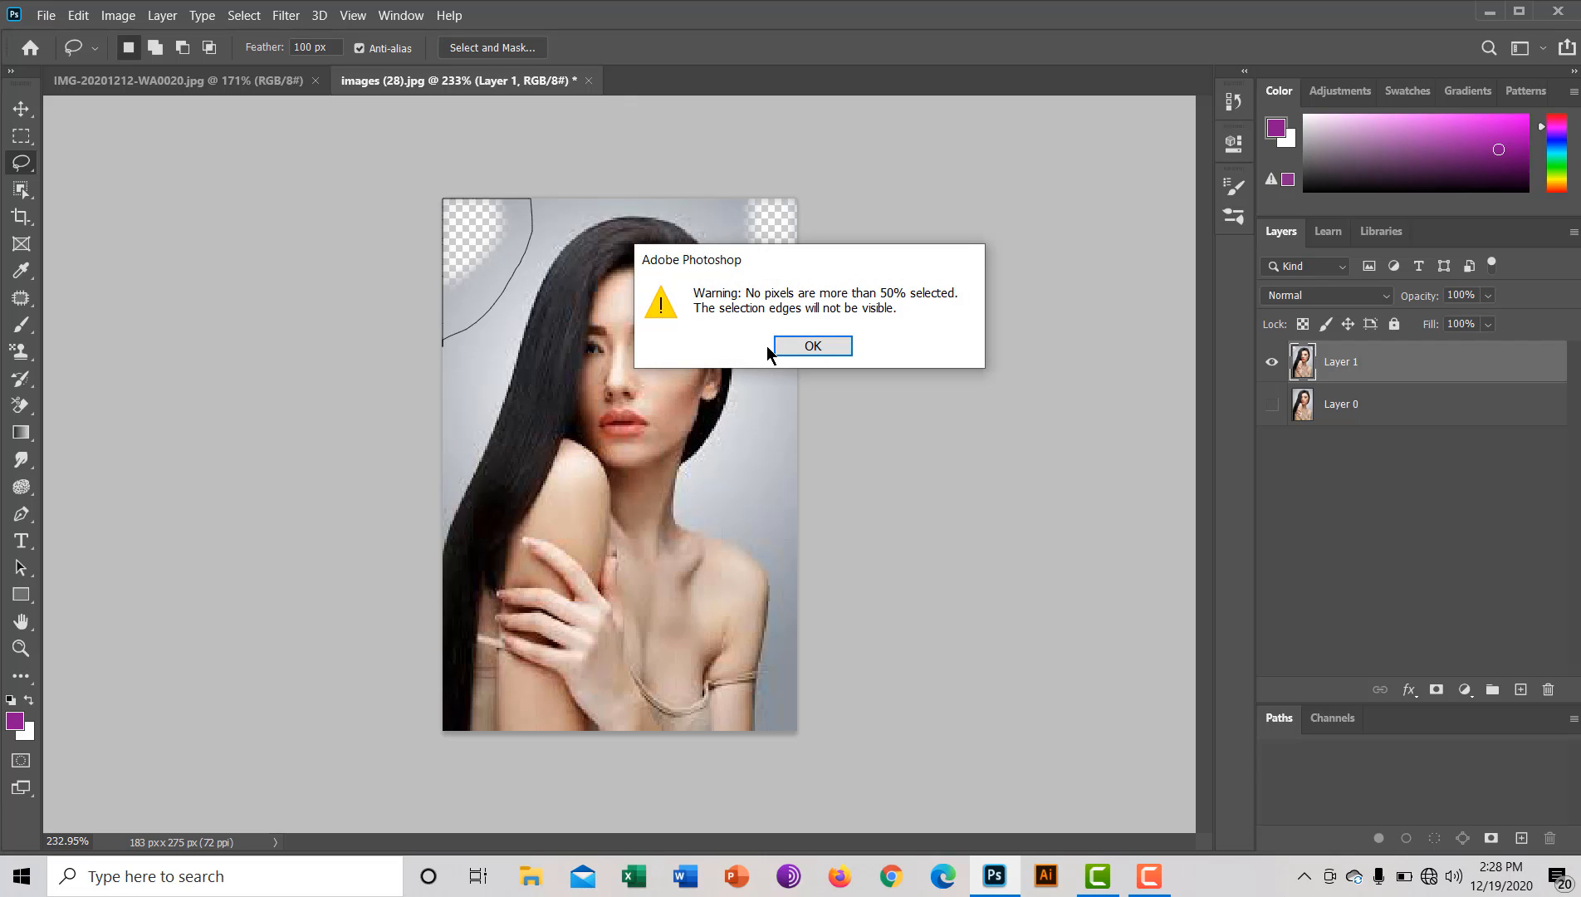
{"action": "left_click", "coordinate": [832, 345]}
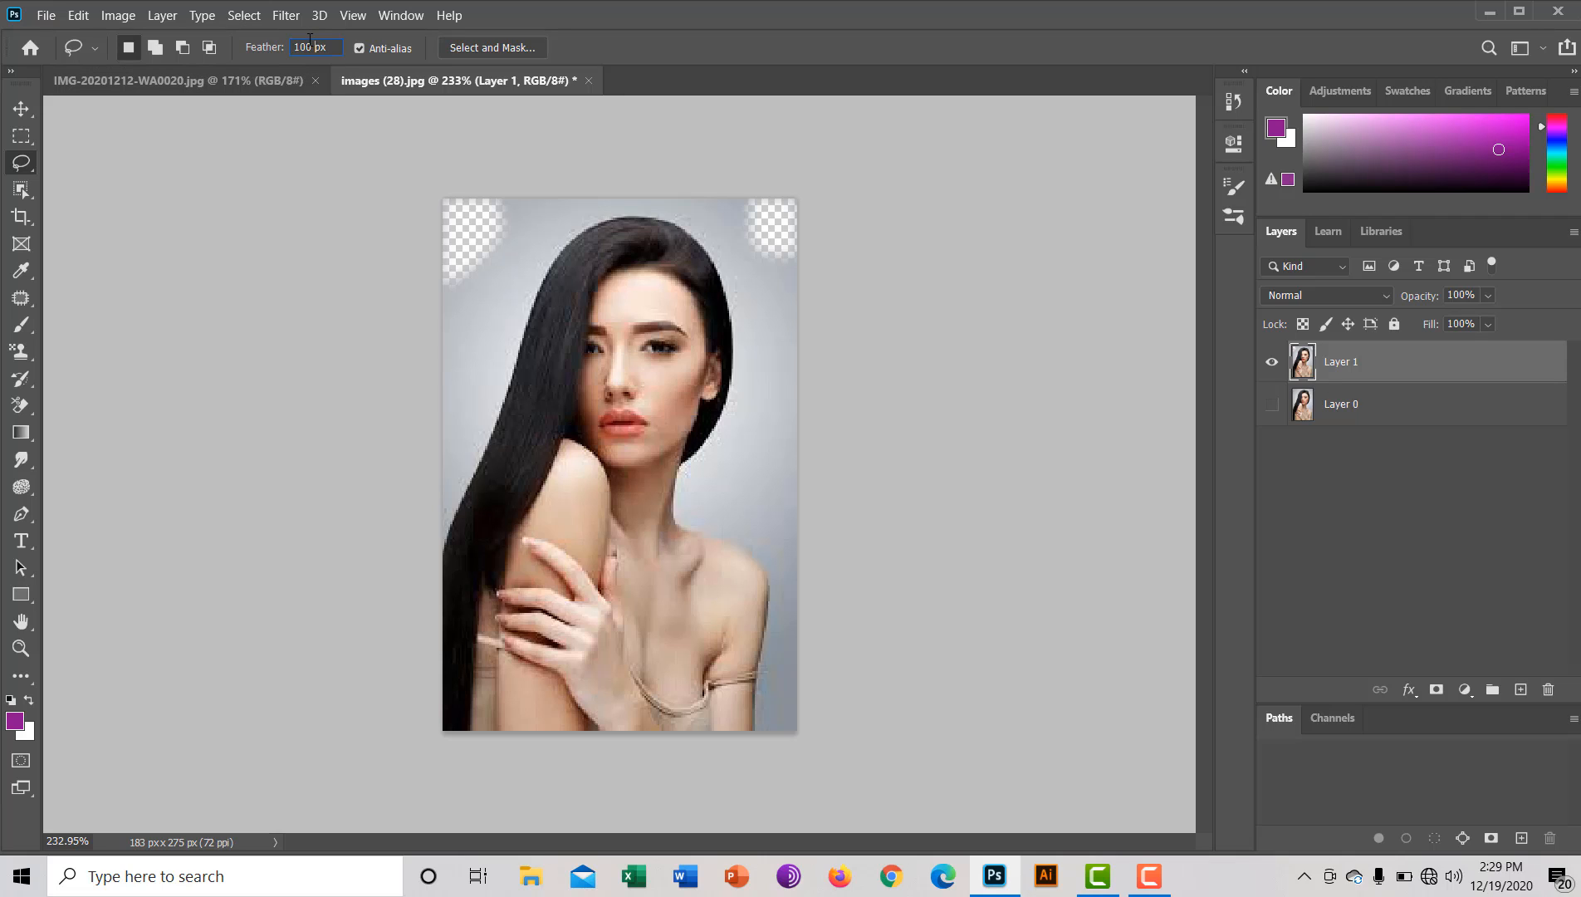
Step: Set the Lasso feather to 50 px and try to outline the photo's upper-left corner again
{"action": "key", "text": "BackSpace"}
{"action": "key", "text": "BackSpace"}
{"action": "mouse_move", "coordinate": [547, 166]}
{"action": "left_mouse_down"}
{"action": "mouse_move", "coordinate": [449, 346]}
{"action": "mouse_move", "coordinate": [387, 153]}
{"action": "left_mouse_up"}
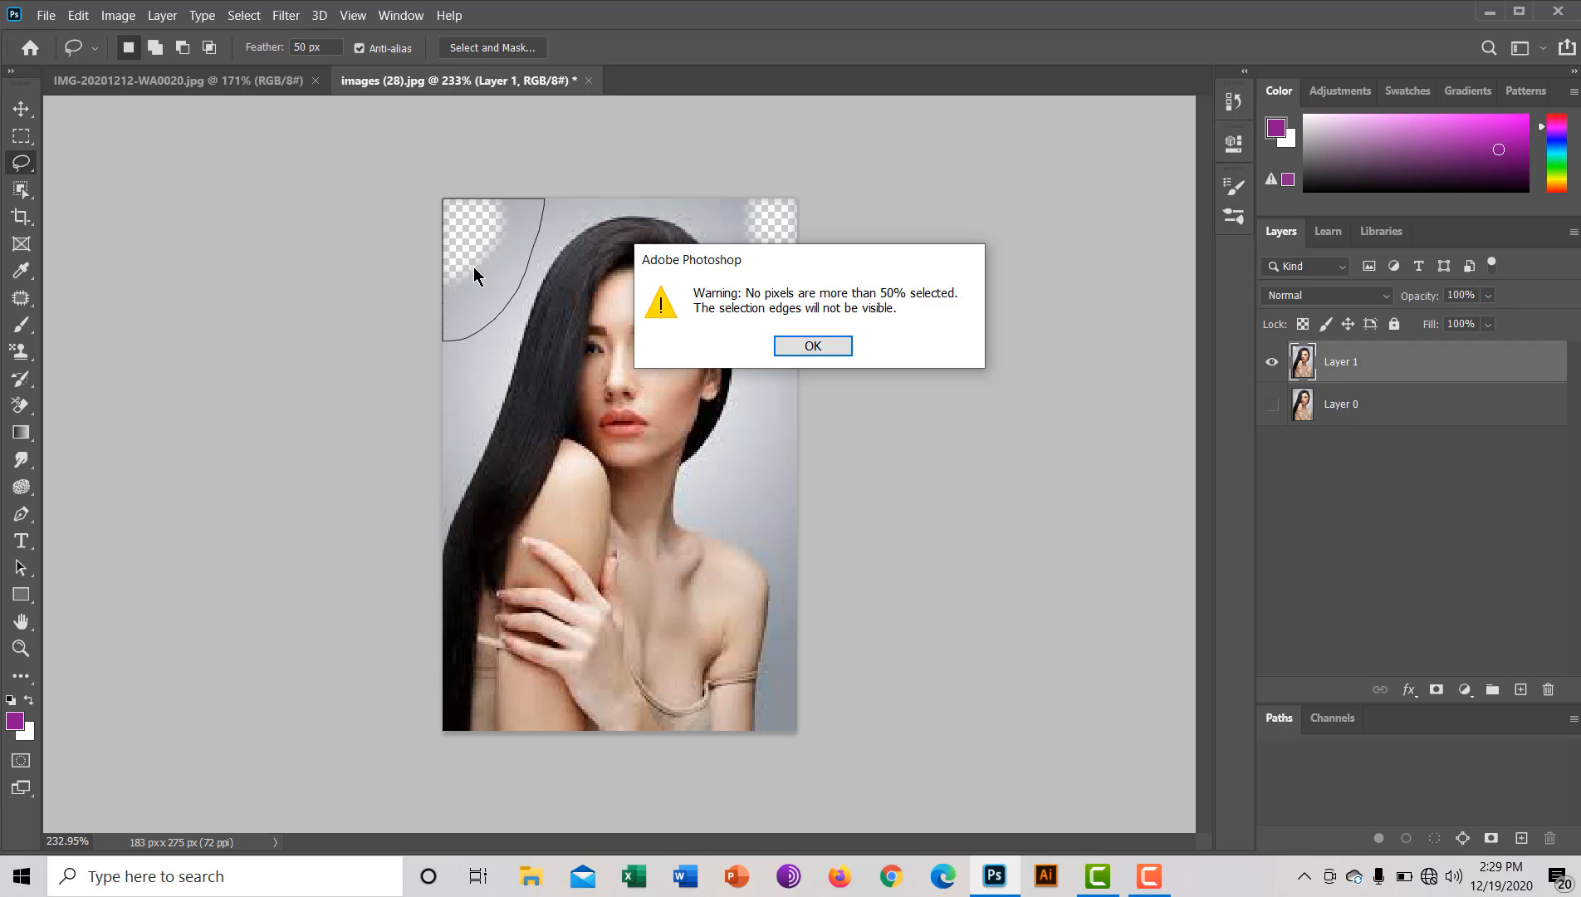
{"action": "left_click", "coordinate": [804, 350]}
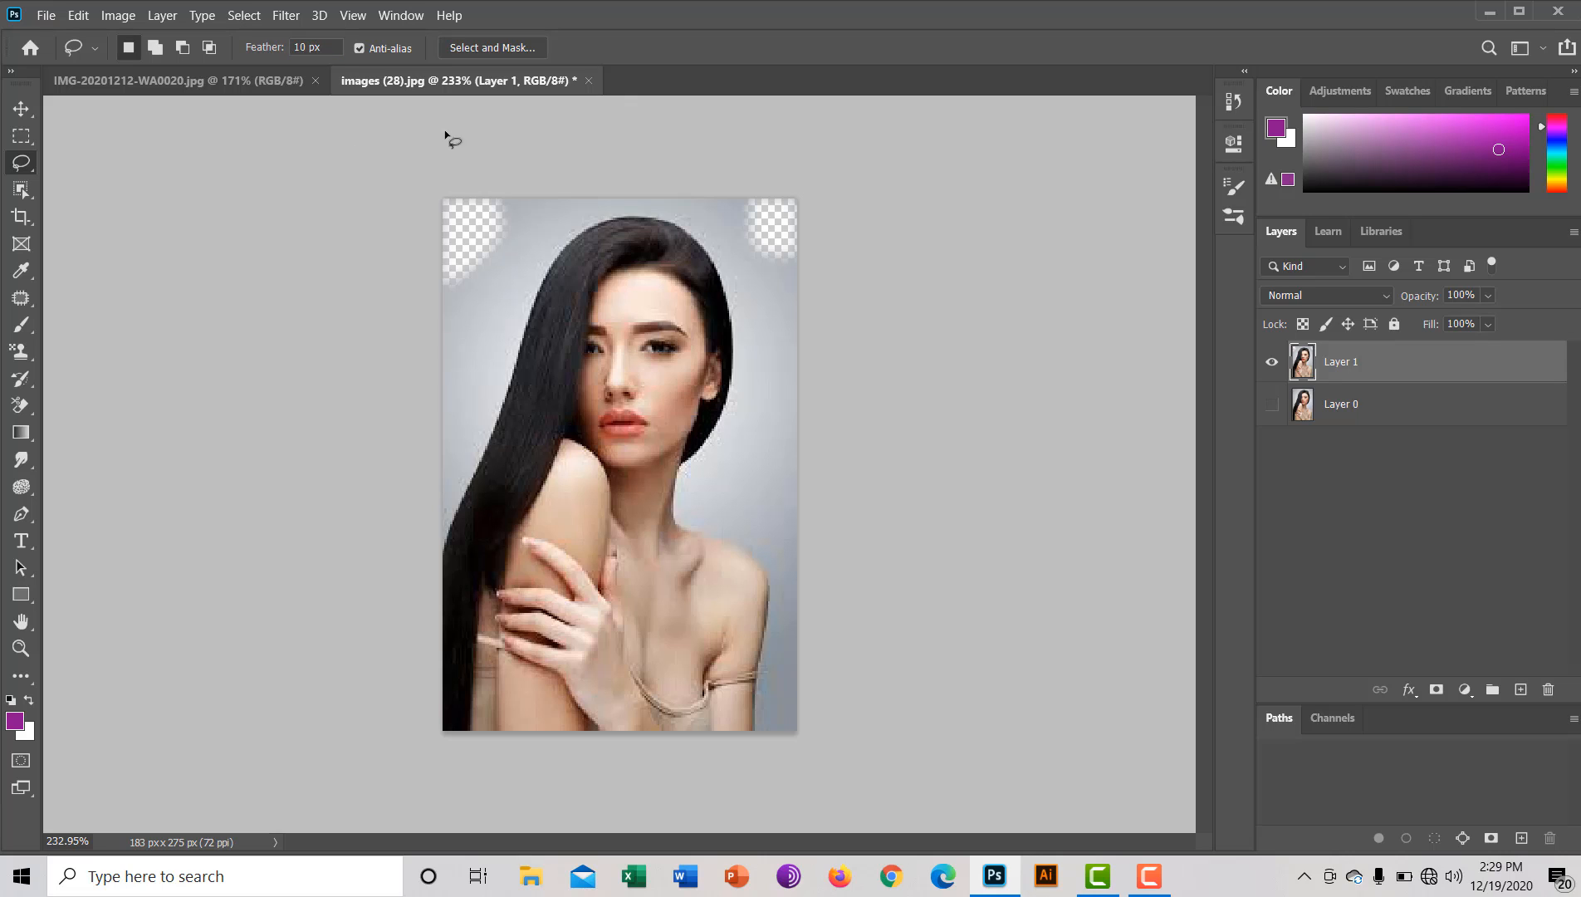
Step: Set the Lasso feather to 10 px, delete a larger freehand area in the photo's upper-left corner, and deselect
{"action": "key", "text": "ctrl+z"}
{"action": "key", "text": "Delete"}
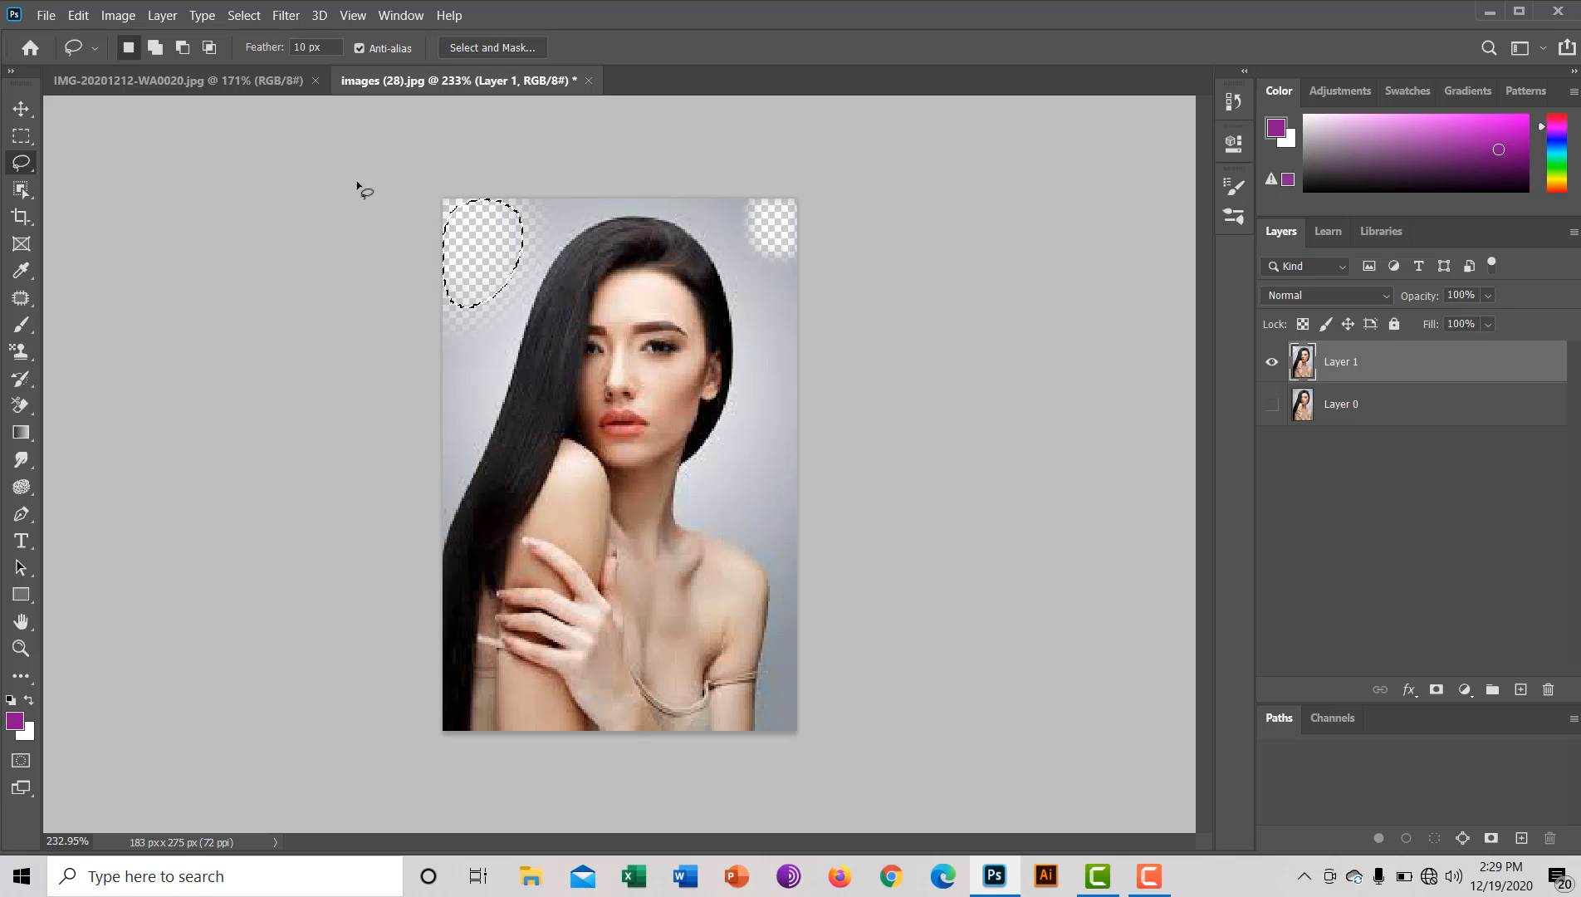
{"action": "key", "text": "ctrl+d"}
Step: Set the Lasso feather to 1 px and try deleting a diagonal freehand strip across the photo's upper-left corner
{"action": "mouse_move", "coordinate": [583, 188]}
{"action": "left_mouse_down"}
{"action": "mouse_move", "coordinate": [495, 266]}
{"action": "mouse_move", "coordinate": [419, 285]}
{"action": "mouse_move", "coordinate": [355, 254]}
{"action": "left_mouse_up"}
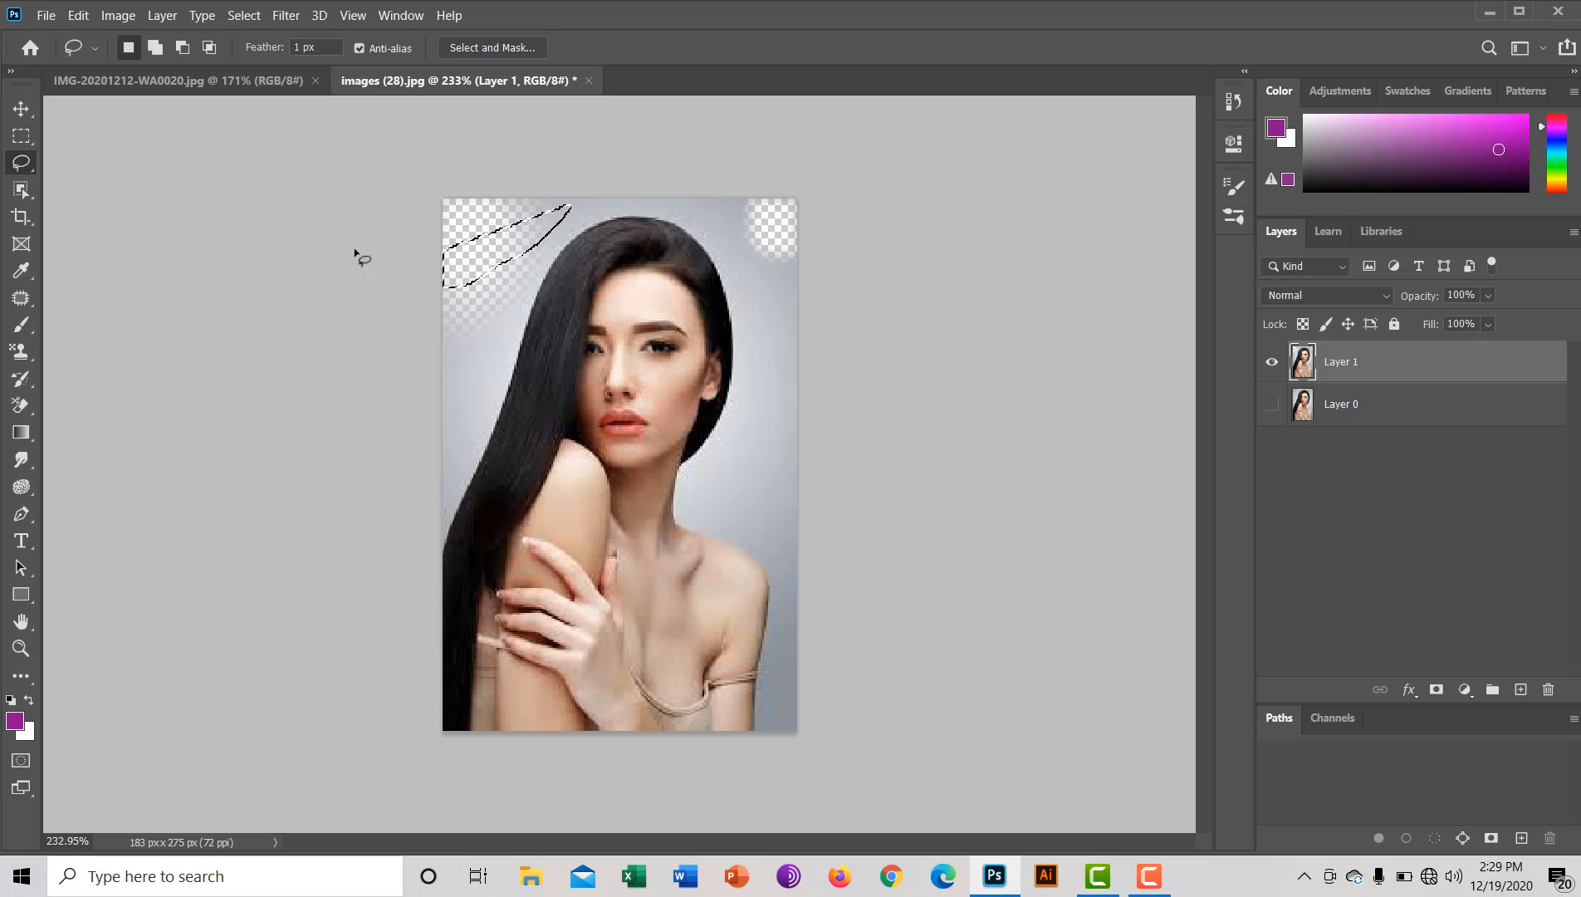
{"action": "left_click", "coordinate": [770, 225]}
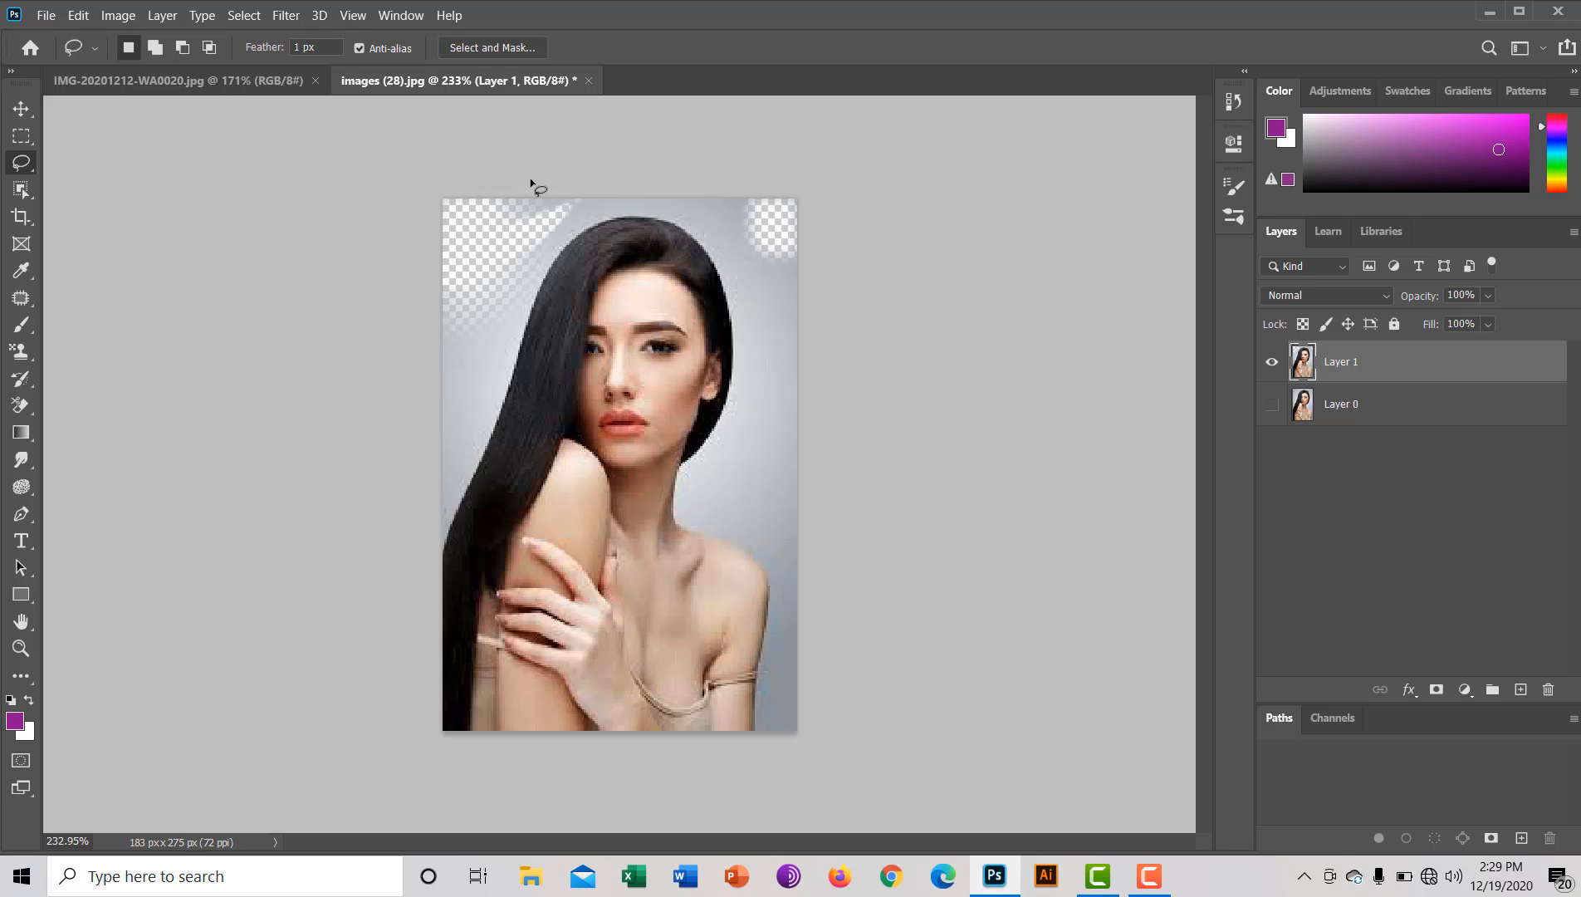
Step: Undo the diagonal strip deletion and the 10 px feathered deletion in the photo's upper-left corner
{"action": "key", "text": "ctrl+z"}
{"action": "key", "text": "ctrl+z"}
{"action": "key", "text": "ctrl+z"}
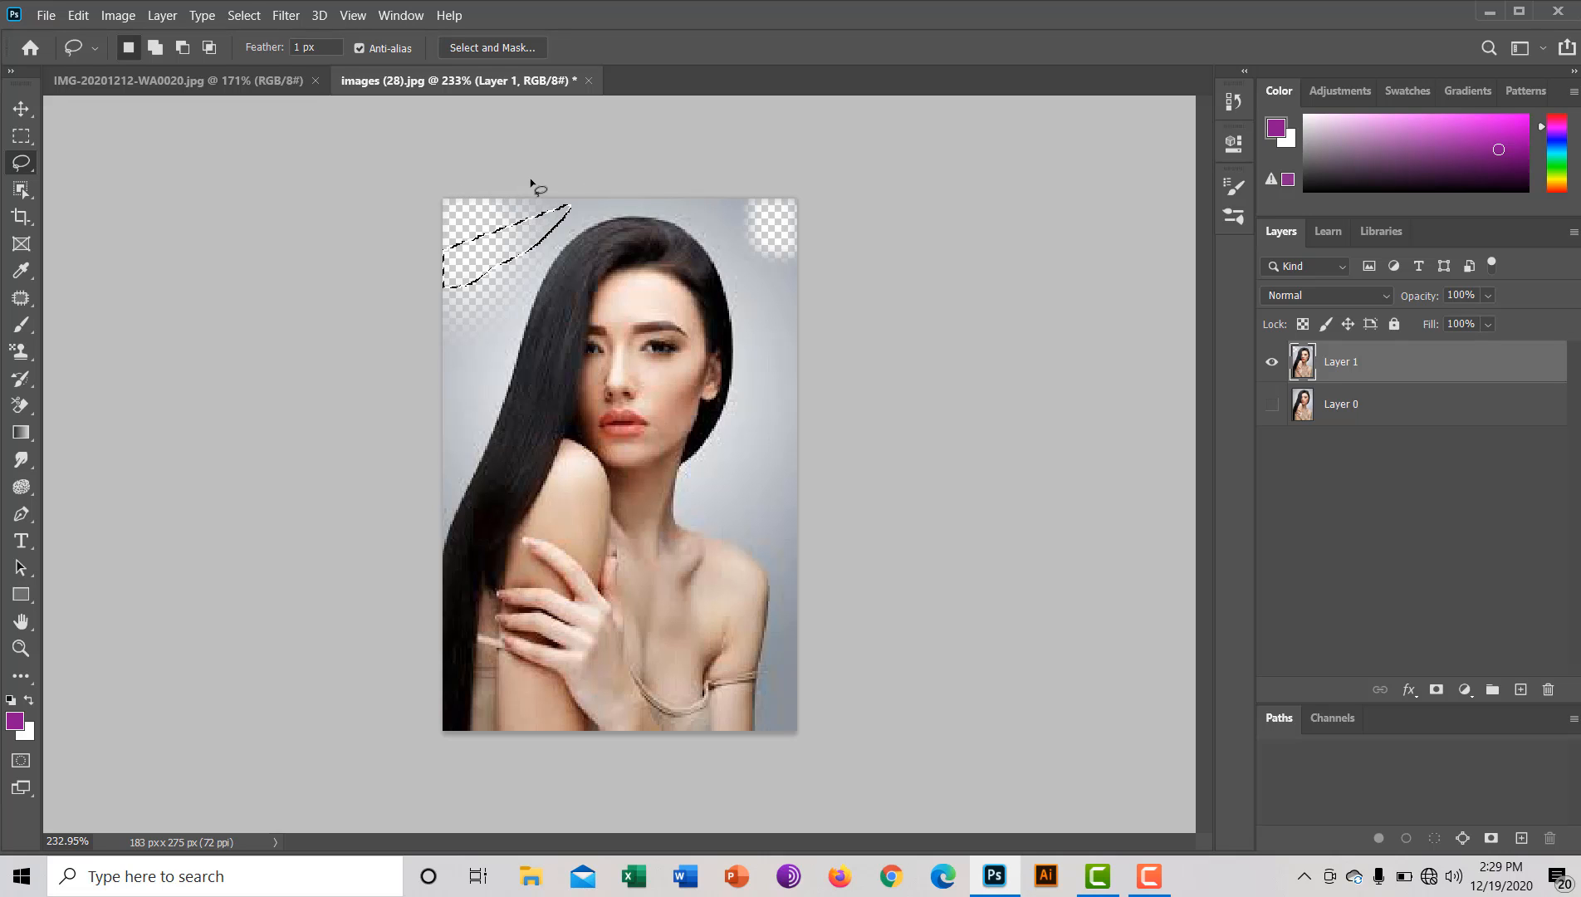
{"action": "key", "text": "ctrl+shift+z"}
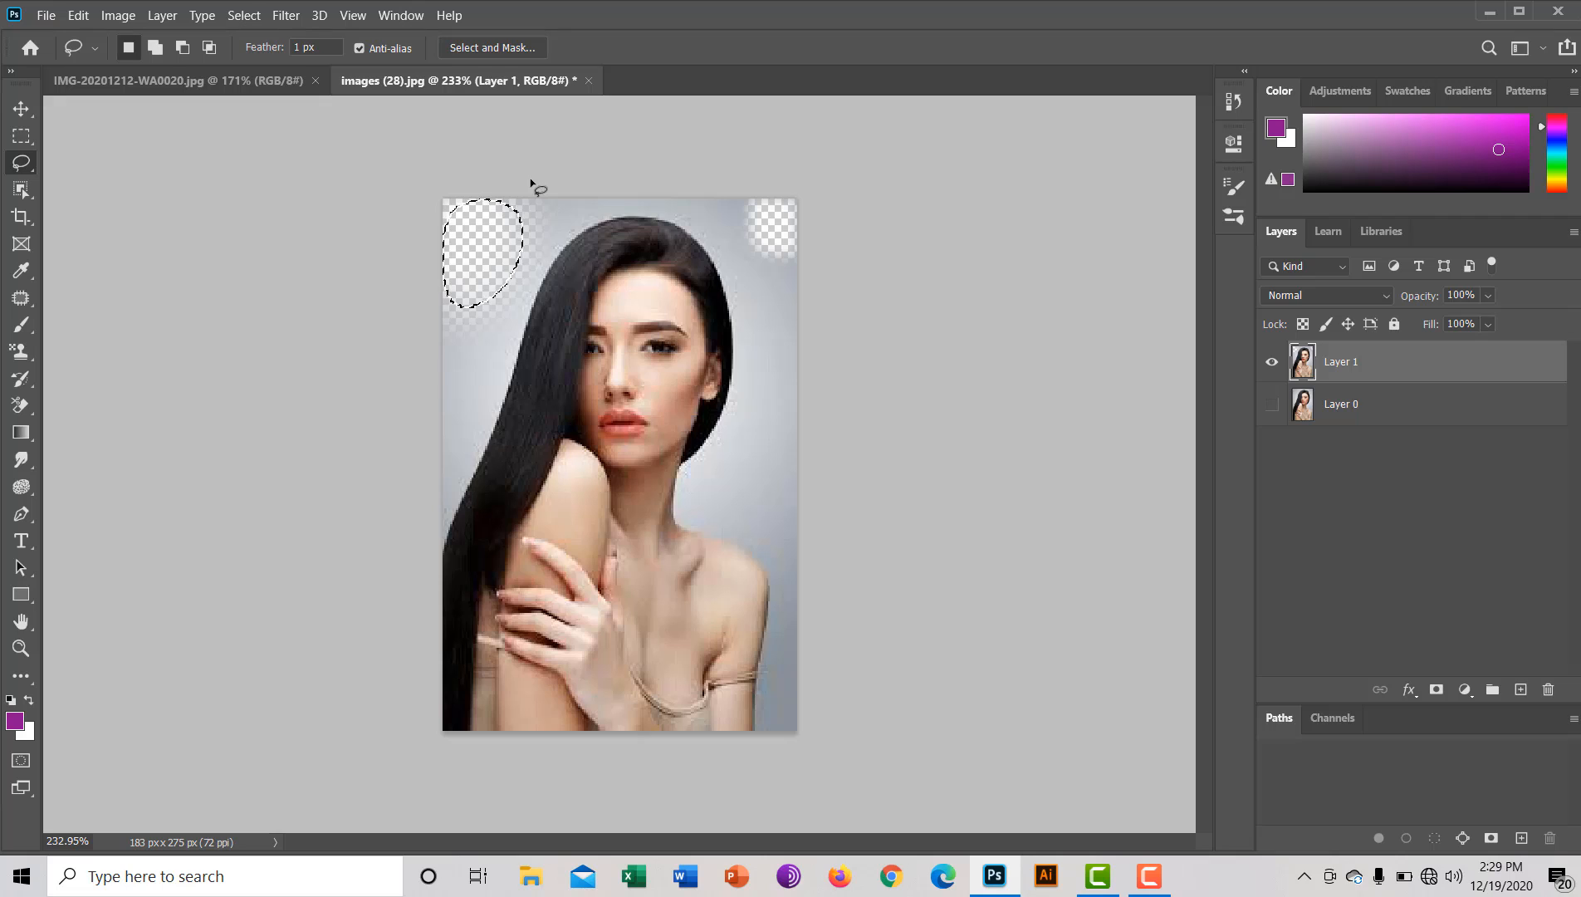
{"action": "key", "text": "ctrl+z"}
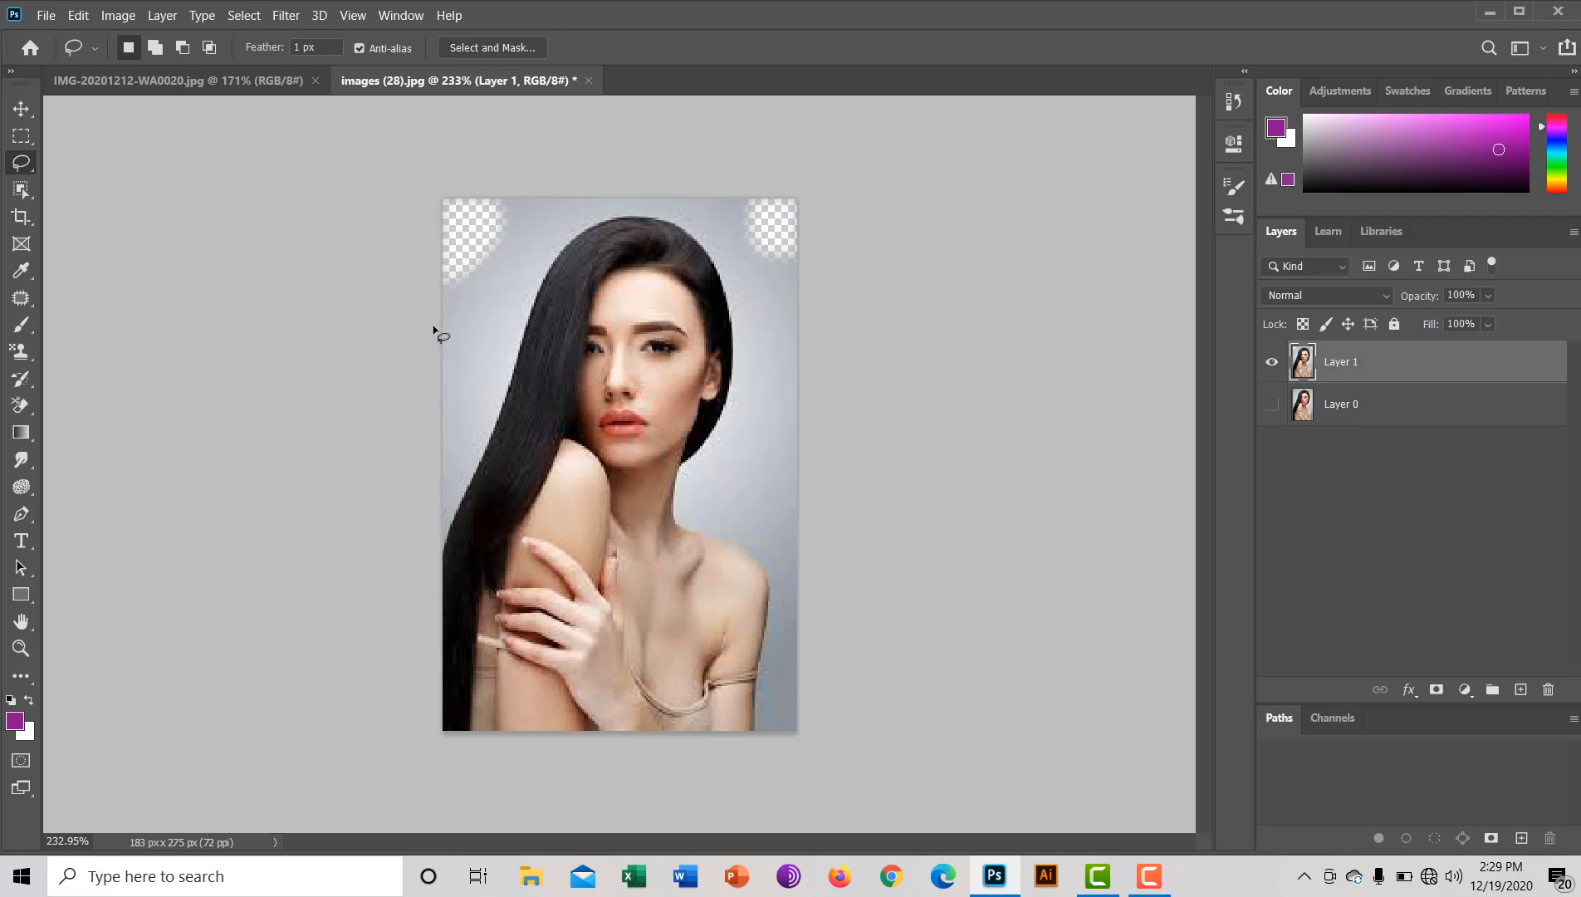
Step: Delete a larger freehand area from the photo's upper-left corner using the 1 px feather, and deselect
{"action": "mouse_move", "coordinate": [433, 330]}
{"action": "left_mouse_down"}
{"action": "mouse_move", "coordinate": [497, 264]}
{"action": "mouse_move", "coordinate": [513, 196]}
{"action": "mouse_move", "coordinate": [499, 171]}
{"action": "mouse_move", "coordinate": [386, 184]}
{"action": "left_mouse_up"}
{"action": "key", "text": "Delete"}
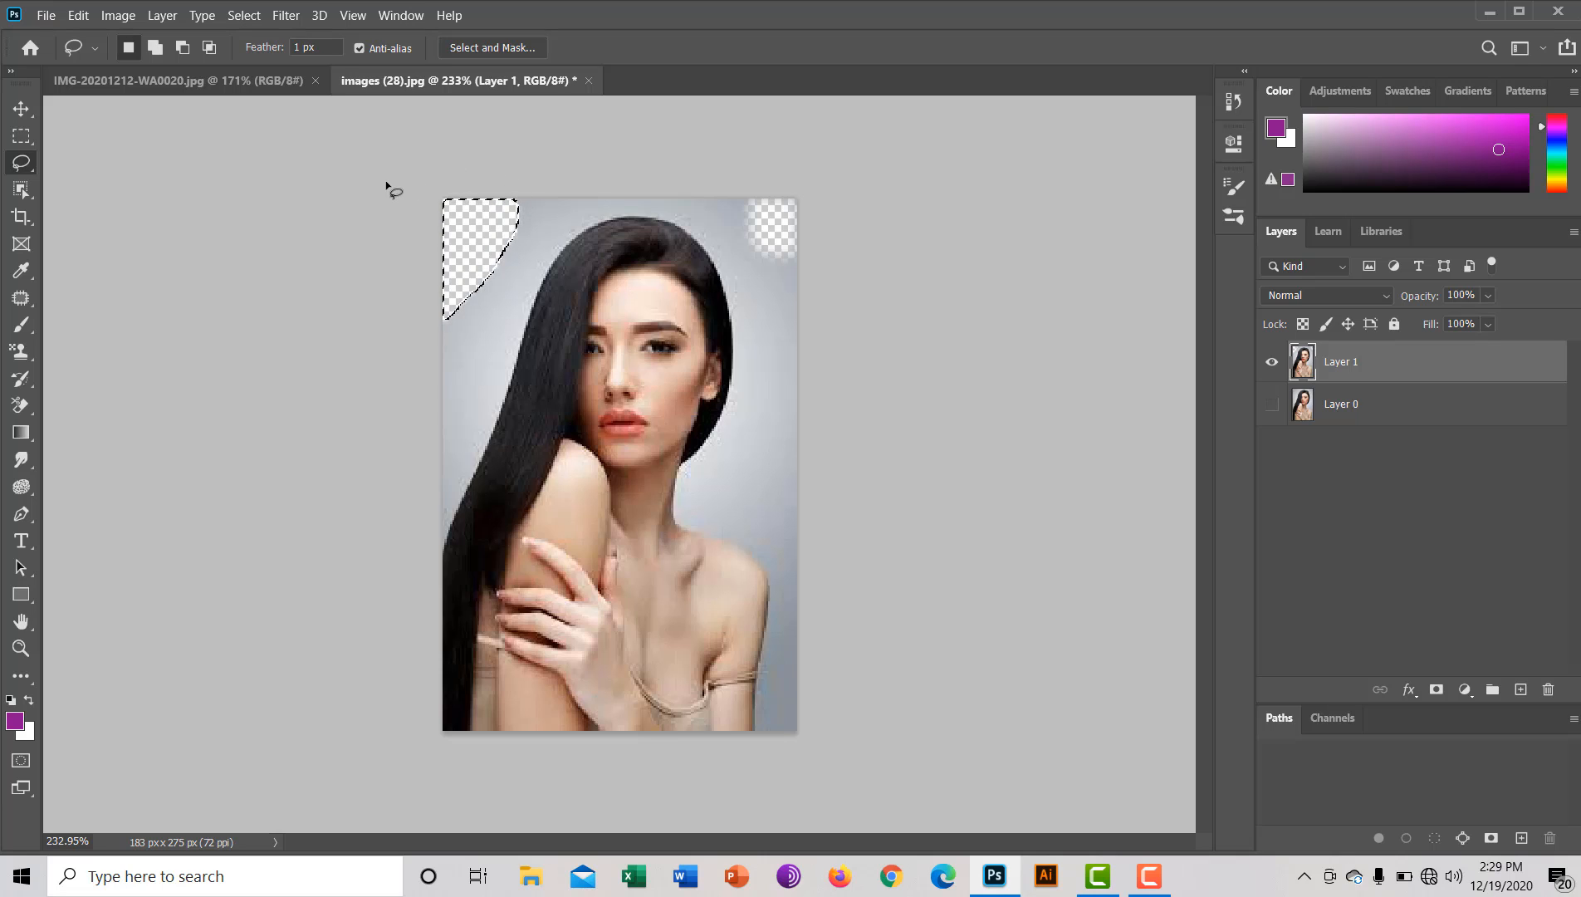
{"action": "key", "text": "ctrl+d"}
Step: Delete successive freehand lasso areas of the grey backdrop from the photo's upper-right corner, extending toward the hair and down the edge
{"action": "mouse_move", "coordinate": [722, 173]}
{"action": "left_mouse_down"}
{"action": "mouse_move", "coordinate": [769, 268]}
{"action": "mouse_move", "coordinate": [831, 280]}
{"action": "mouse_move", "coordinate": [783, 148]}
{"action": "left_mouse_up"}
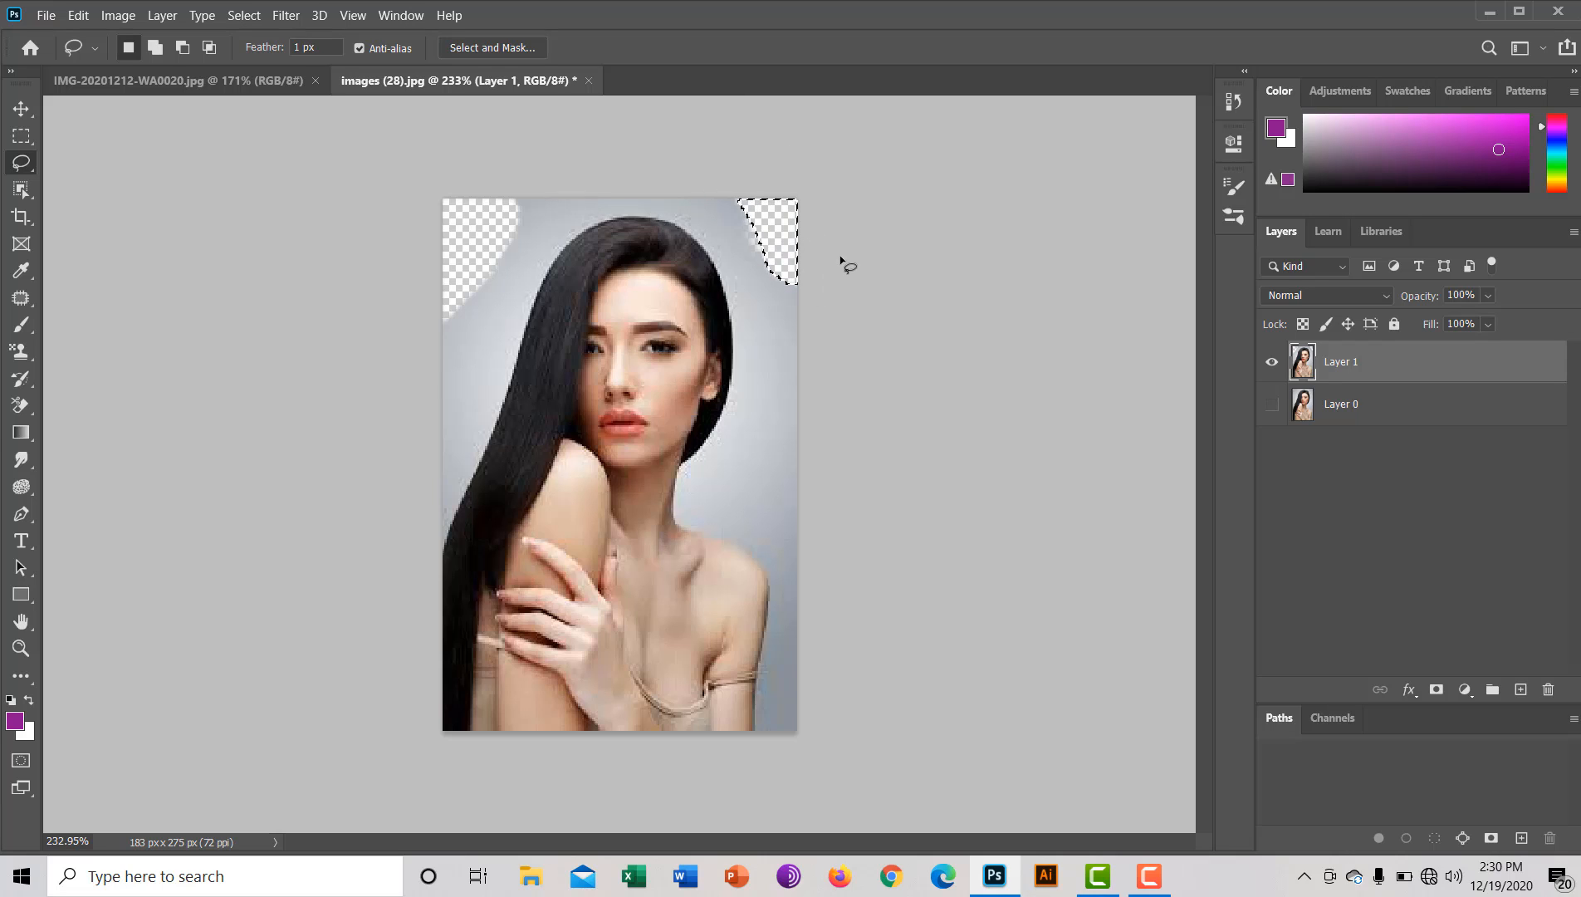
{"action": "key", "text": "ctrl+d"}
{"action": "mouse_move", "coordinate": [705, 202]}
{"action": "left_mouse_down"}
{"action": "mouse_move", "coordinate": [803, 302]}
{"action": "mouse_move", "coordinate": [841, 273]}
{"action": "mouse_move", "coordinate": [771, 181]}
{"action": "mouse_move", "coordinate": [683, 159]}
{"action": "left_mouse_up"}
{"action": "left_click_drag", "start_coordinate": [768, 235], "coordinate": [777, 264]}
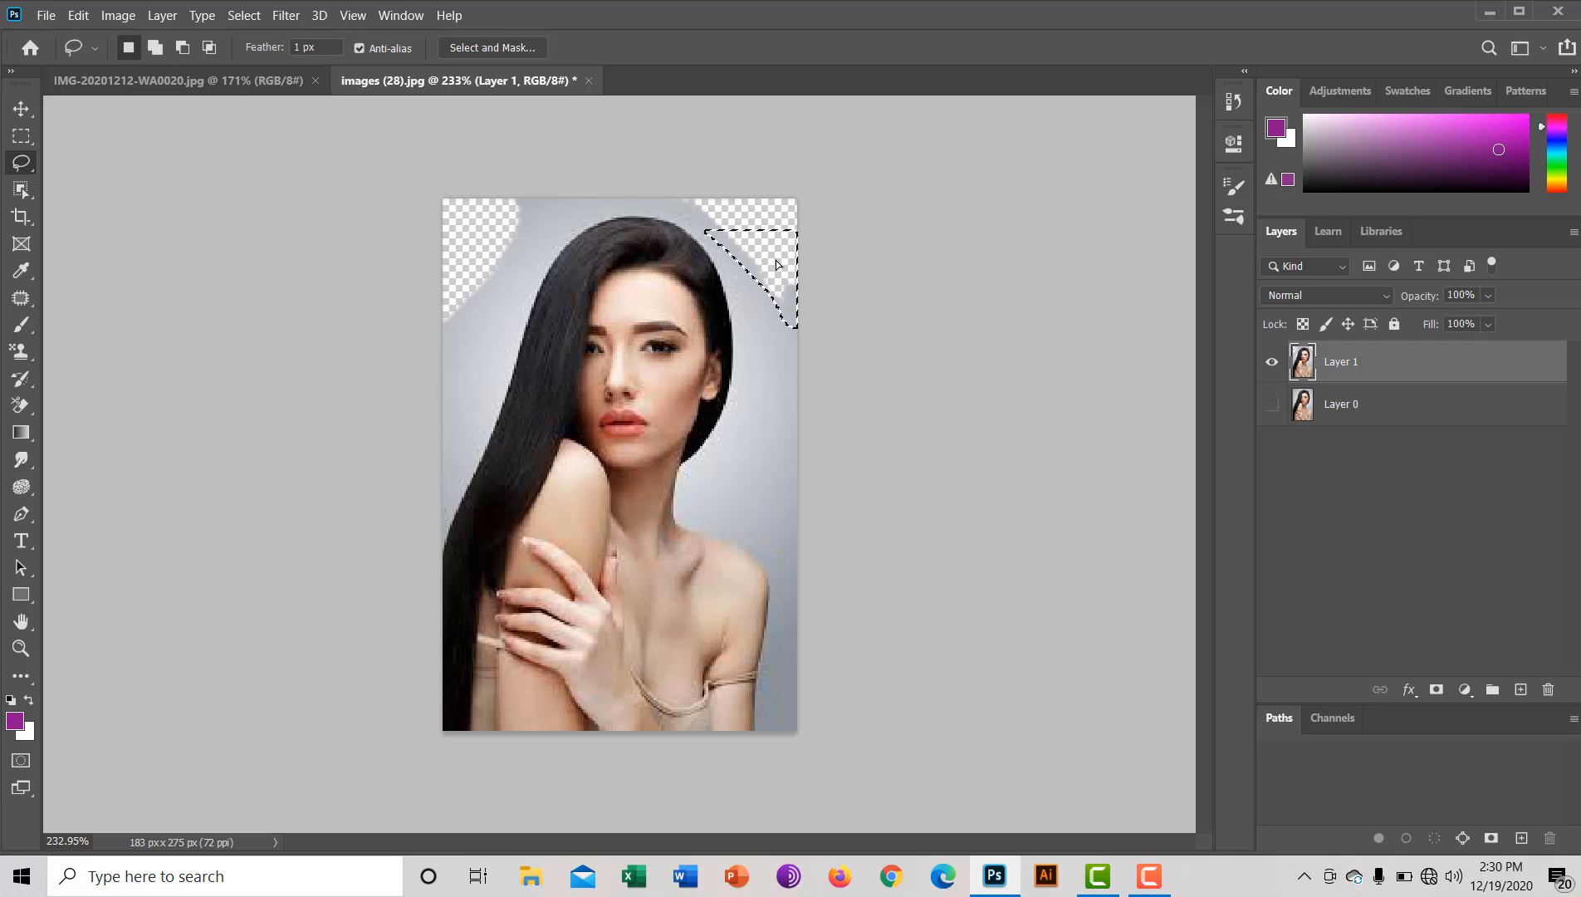
{"action": "left_click", "coordinate": [791, 357]}
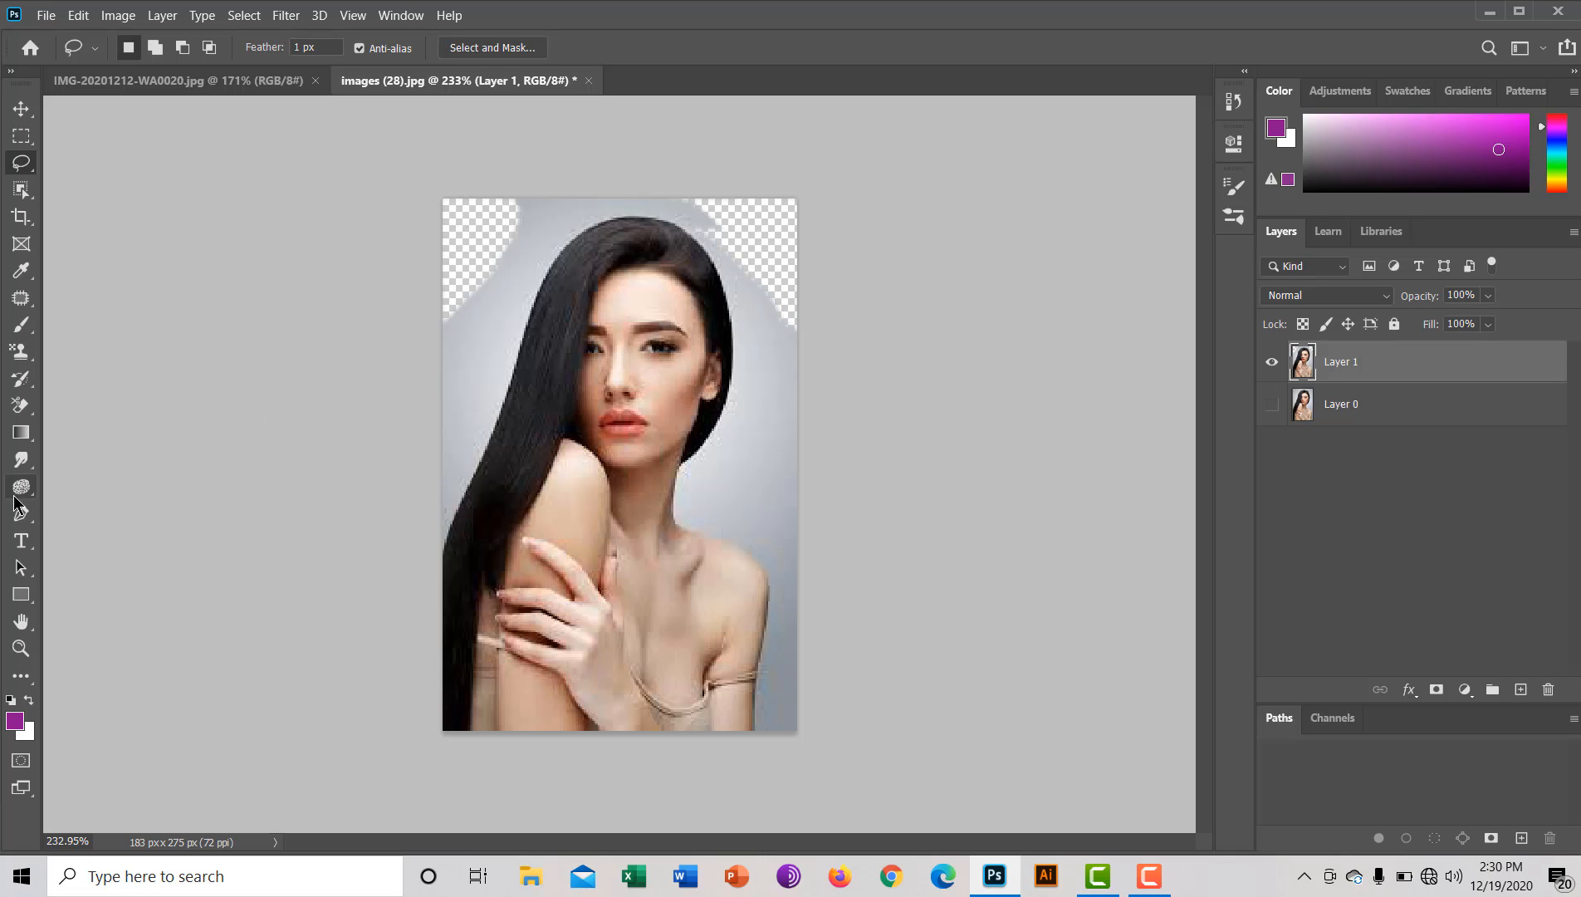
Step: Try erasing the grey backdrop on both sides of the woman with a 200 px Background Eraser, and undo the strokes
{"action": "left_click", "coordinate": [18, 404]}
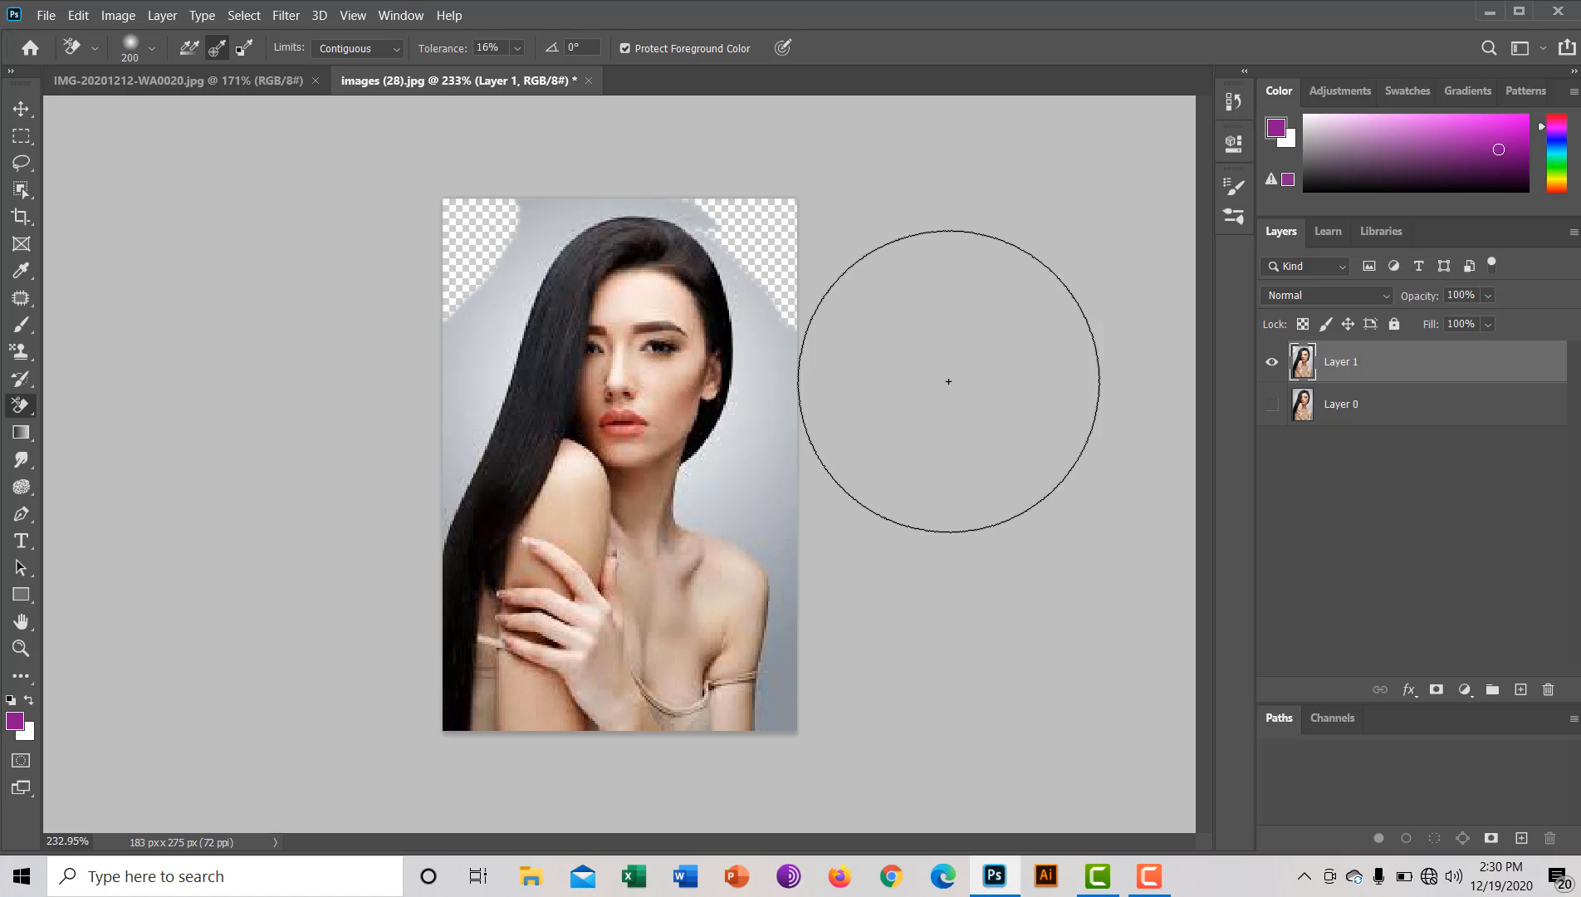
{"action": "left_click_drag", "start_coordinate": [736, 447], "coordinate": [764, 503]}
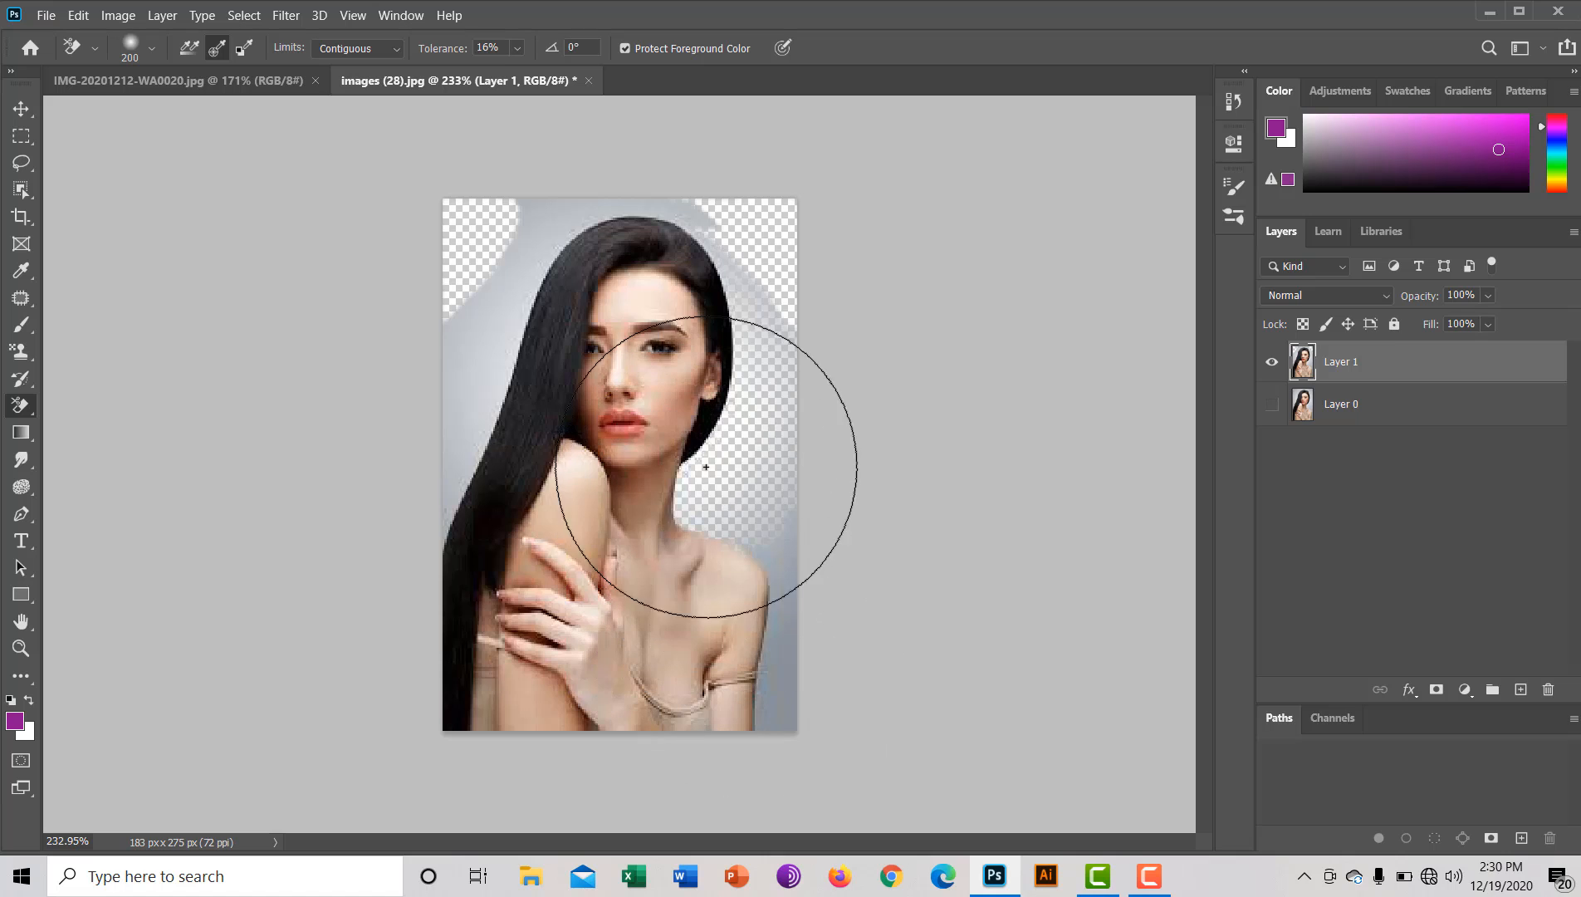
{"action": "left_click_drag", "start_coordinate": [500, 348], "coordinate": [631, 216]}
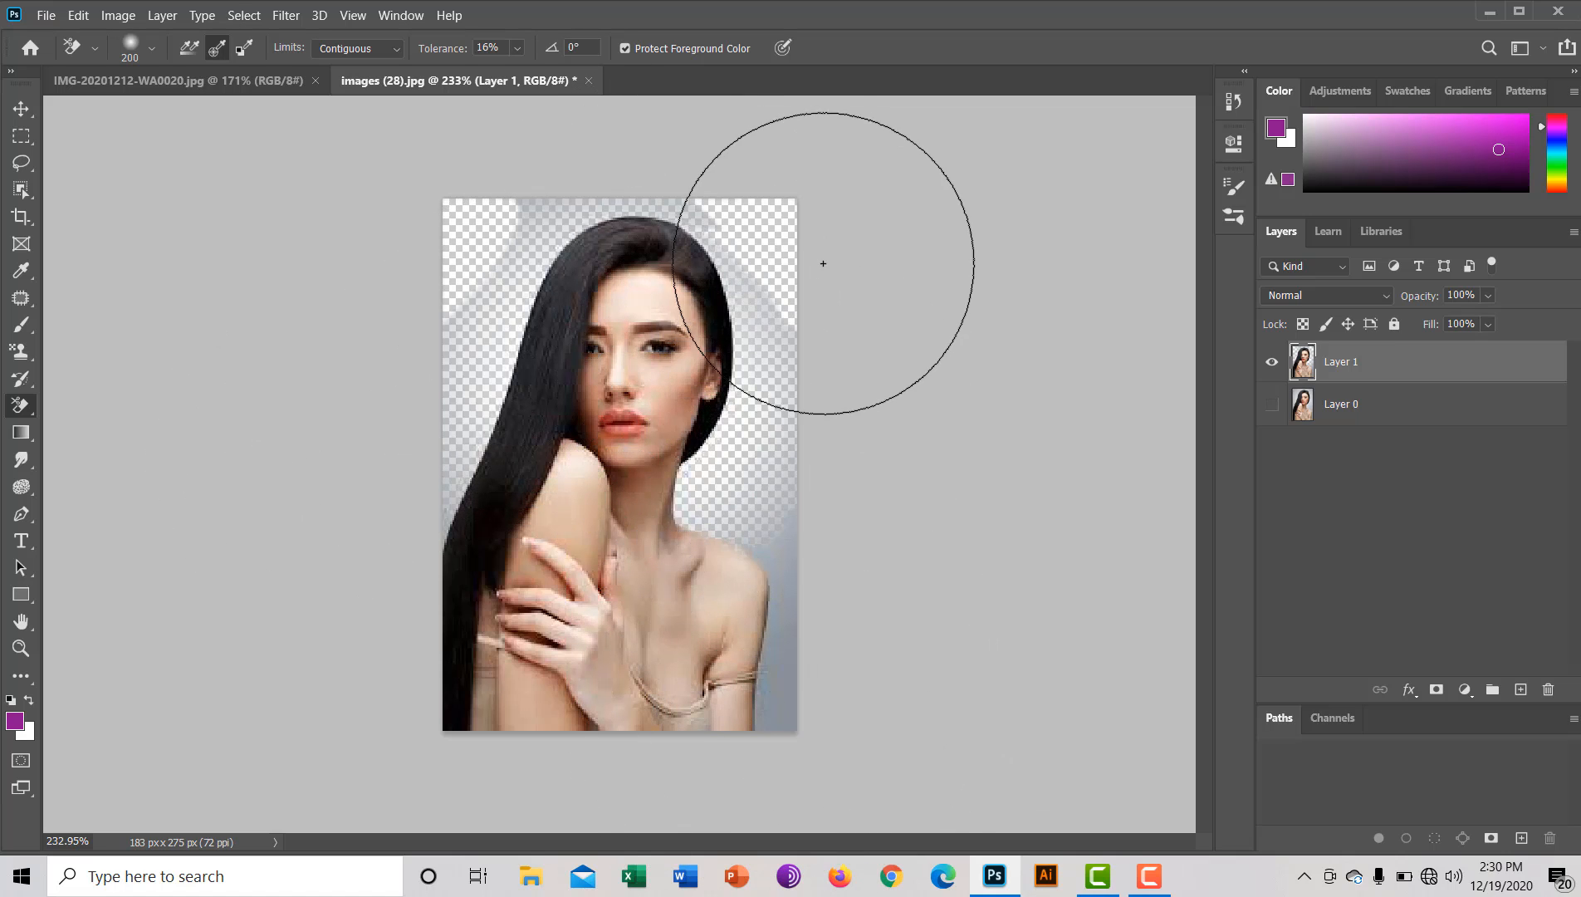
{"action": "key", "text": "ctrl+z"}
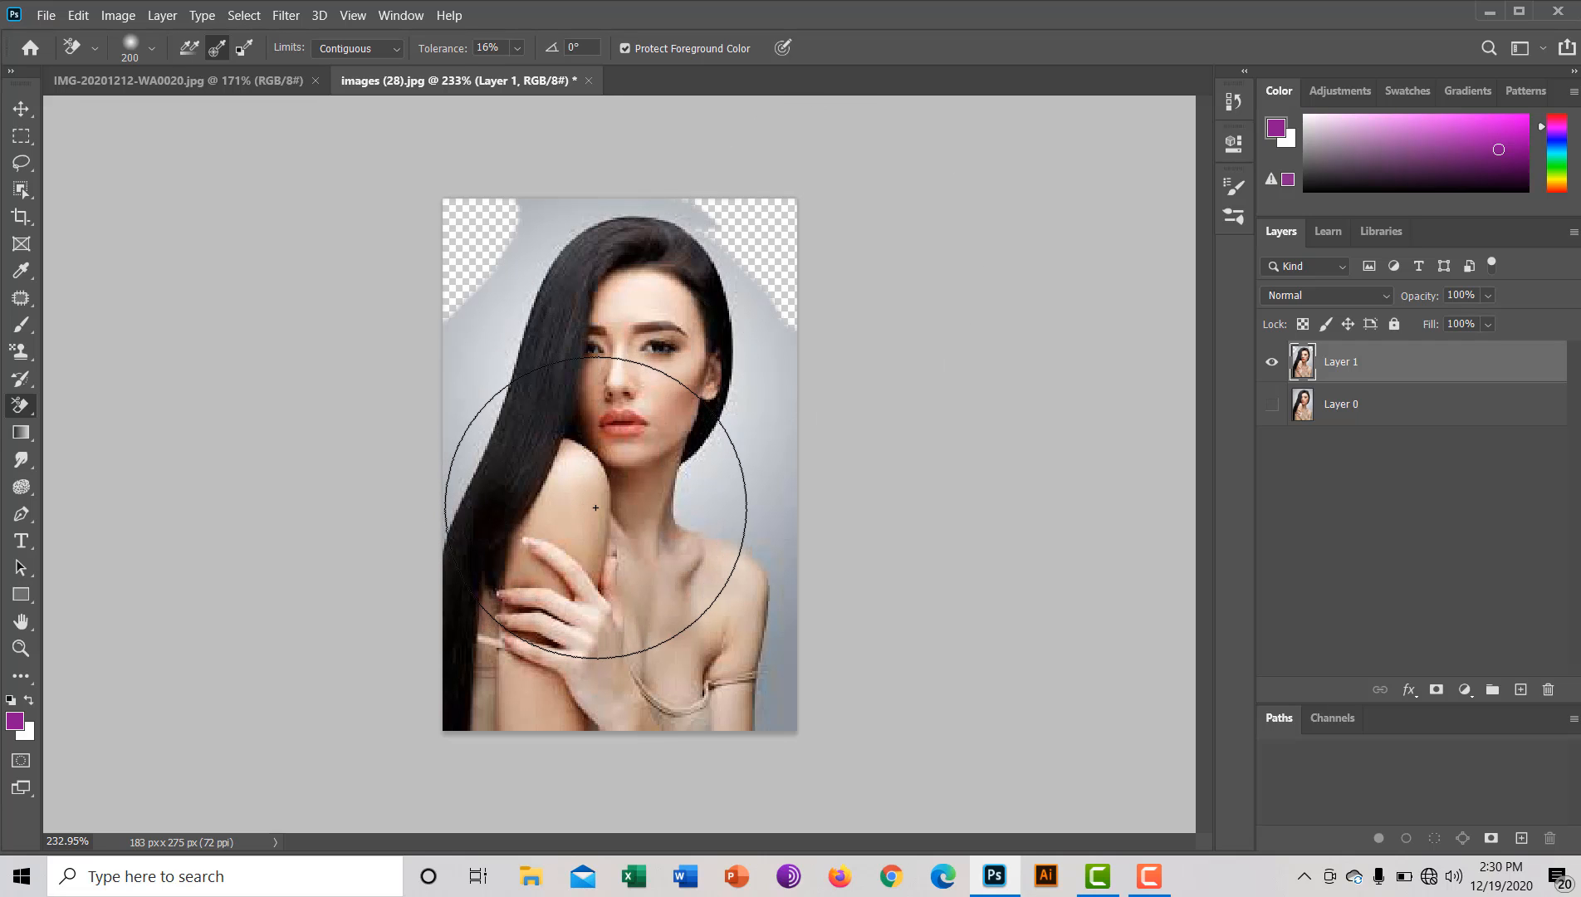
Step: Reduce the Background Eraser brush to 40 px and erase the backdrop to the right of the woman's hair, neck and arm
{"action": "key", "text": "bracketleft"}
{"action": "key", "text": "bracketleft"}
{"action": "key", "text": "bracketleft"}
{"action": "key", "text": "bracketleft"}
{"action": "key", "text": "bracketleft"}
{"action": "key", "text": "bracketleft"}
{"action": "key", "text": "bracketleft"}
{"action": "key", "text": "bracketleft"}
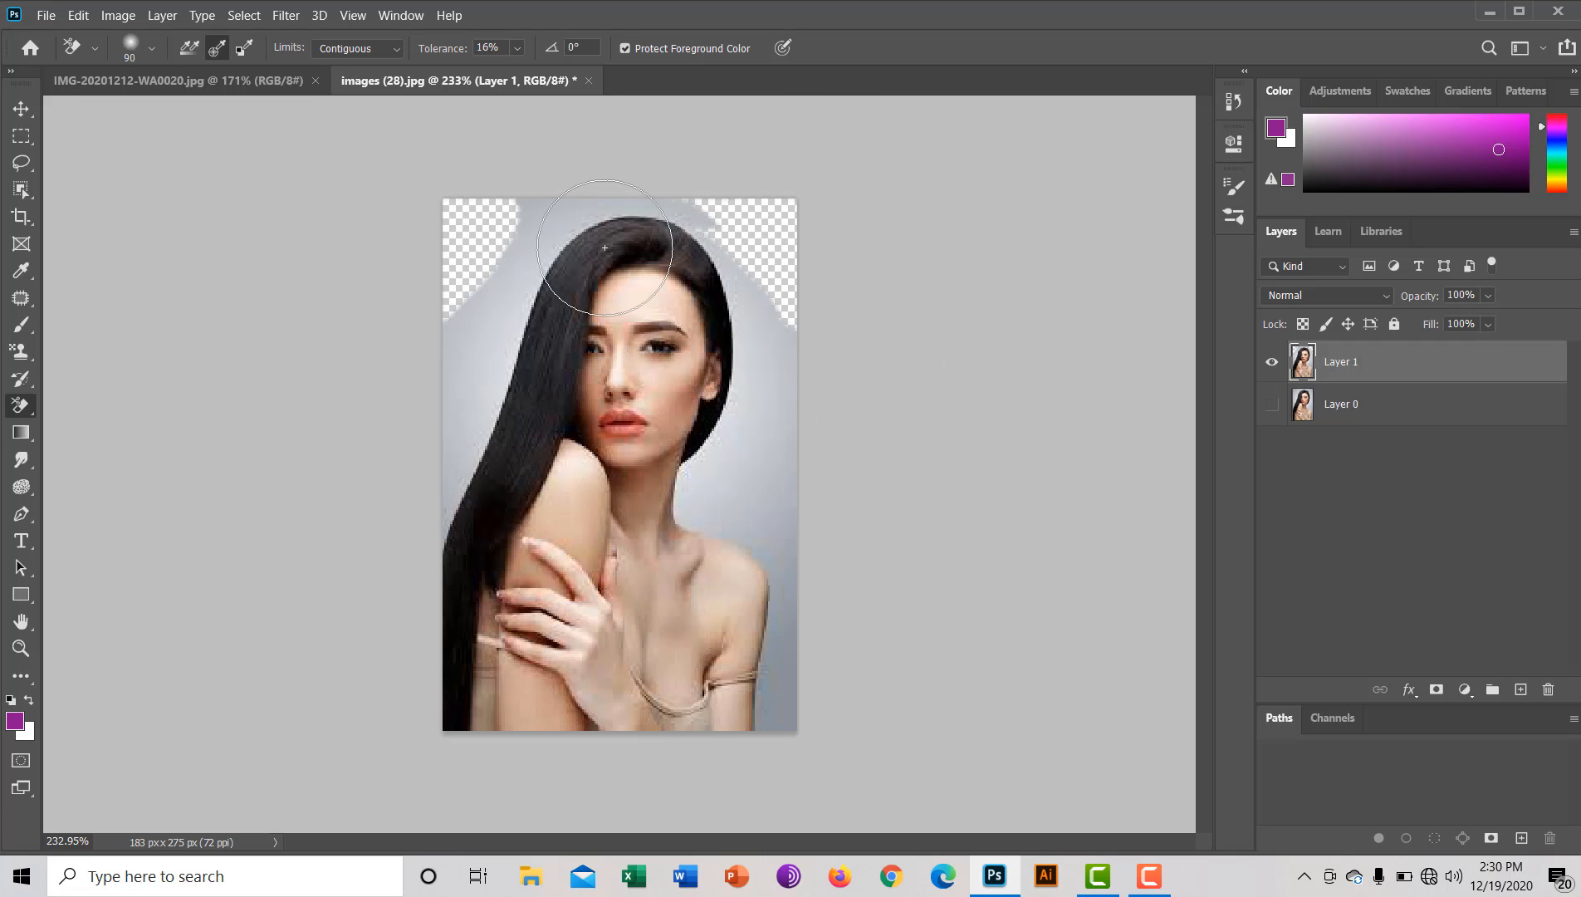
{"action": "key", "text": "bracketleft"}
{"action": "mouse_move", "coordinate": [744, 331]}
{"action": "left_mouse_down"}
{"action": "mouse_move", "coordinate": [734, 438]}
{"action": "mouse_move", "coordinate": [686, 487]}
{"action": "mouse_move", "coordinate": [686, 515]}
{"action": "mouse_move", "coordinate": [686, 451]}
{"action": "mouse_move", "coordinate": [730, 381]}
{"action": "mouse_move", "coordinate": [703, 240]}
{"action": "mouse_move", "coordinate": [733, 341]}
{"action": "mouse_move", "coordinate": [735, 240]}
{"action": "mouse_move", "coordinate": [681, 208]}
{"action": "mouse_move", "coordinate": [752, 336]}
{"action": "mouse_move", "coordinate": [751, 417]}
{"action": "mouse_move", "coordinate": [730, 466]}
{"action": "mouse_move", "coordinate": [775, 496]}
{"action": "mouse_move", "coordinate": [793, 638]}
{"action": "mouse_move", "coordinate": [771, 672]}
{"action": "mouse_move", "coordinate": [772, 753]}
{"action": "mouse_move", "coordinate": [789, 685]}
{"action": "mouse_move", "coordinate": [781, 520]}
{"action": "mouse_move", "coordinate": [789, 721]}
{"action": "left_mouse_up"}
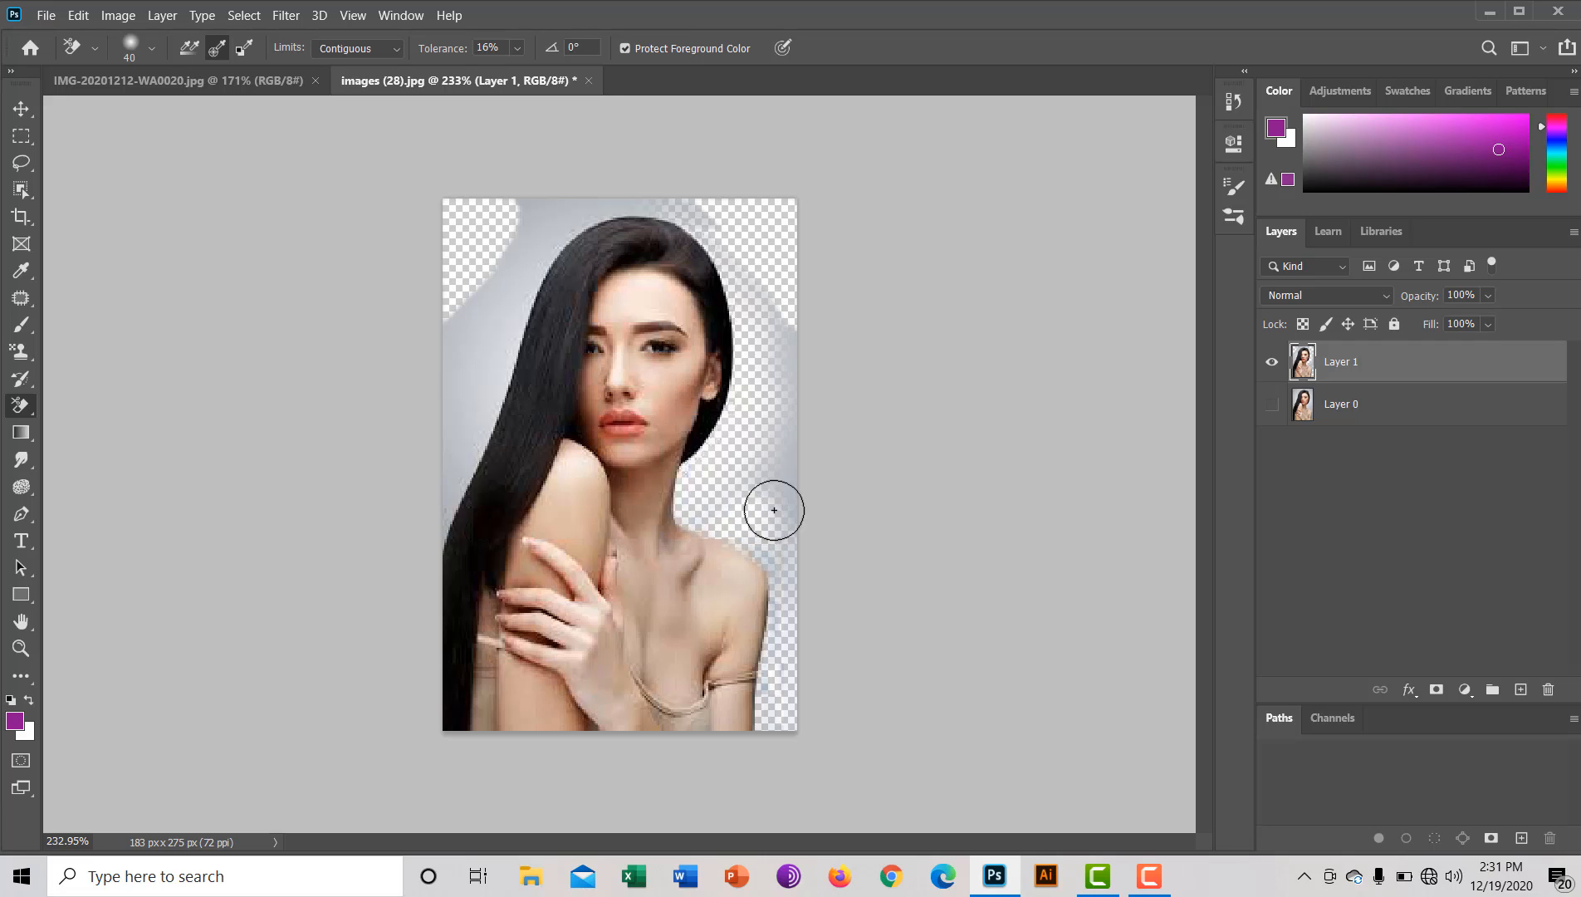
Step: Erase the backdrop above and to the left of the hair with the 40 px brush, and go over remnants on the right side again
{"action": "mouse_move", "coordinate": [774, 510]}
{"action": "left_mouse_down"}
{"action": "mouse_move", "coordinate": [791, 336]}
{"action": "mouse_move", "coordinate": [767, 280]}
{"action": "mouse_move", "coordinate": [768, 373]}
{"action": "mouse_move", "coordinate": [750, 380]}
{"action": "mouse_move", "coordinate": [719, 262]}
{"action": "mouse_move", "coordinate": [725, 398]}
{"action": "mouse_move", "coordinate": [680, 509]}
{"action": "mouse_move", "coordinate": [737, 390]}
{"action": "mouse_move", "coordinate": [706, 219]}
{"action": "left_mouse_up"}
{"action": "mouse_move", "coordinate": [468, 434]}
{"action": "left_mouse_down"}
{"action": "mouse_move", "coordinate": [514, 306]}
{"action": "mouse_move", "coordinate": [459, 490]}
{"action": "mouse_move", "coordinate": [474, 354]}
{"action": "mouse_move", "coordinate": [506, 275]}
{"action": "mouse_move", "coordinate": [569, 202]}
{"action": "mouse_move", "coordinate": [611, 184]}
{"action": "mouse_move", "coordinate": [689, 202]}
{"action": "mouse_move", "coordinate": [566, 223]}
{"action": "mouse_move", "coordinate": [654, 219]}
{"action": "left_mouse_up"}
{"action": "left_click_drag", "start_coordinate": [459, 338], "coordinate": [450, 523]}
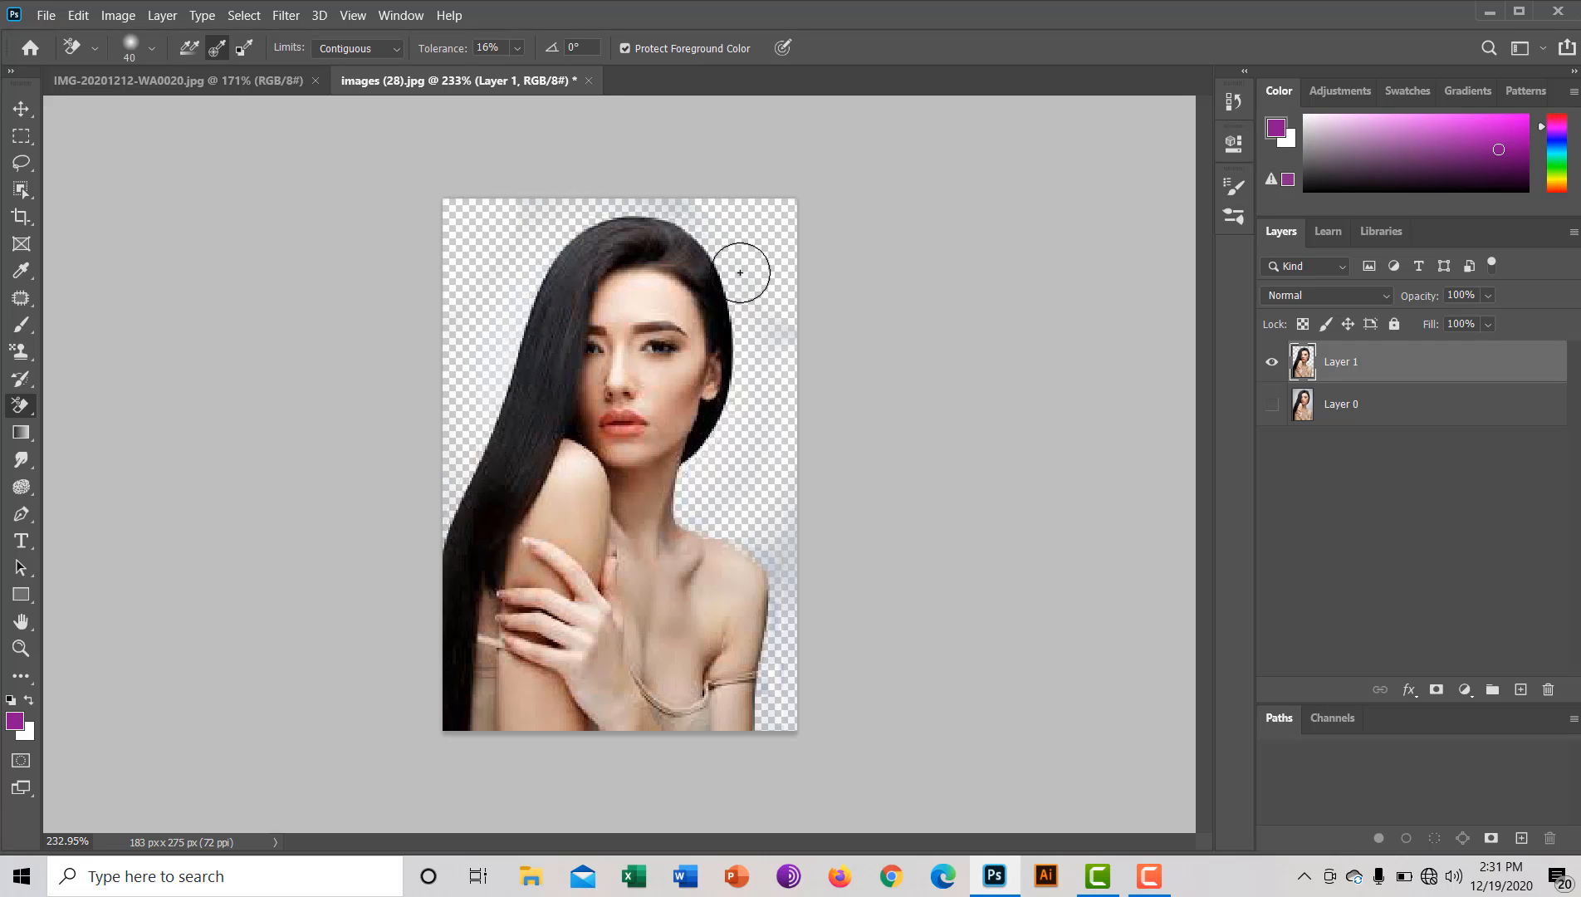
{"action": "mouse_move", "coordinate": [734, 292]}
{"action": "left_mouse_down"}
{"action": "mouse_move", "coordinate": [729, 507]}
{"action": "mouse_move", "coordinate": [777, 558]}
{"action": "mouse_move", "coordinate": [789, 704]}
{"action": "left_mouse_up"}
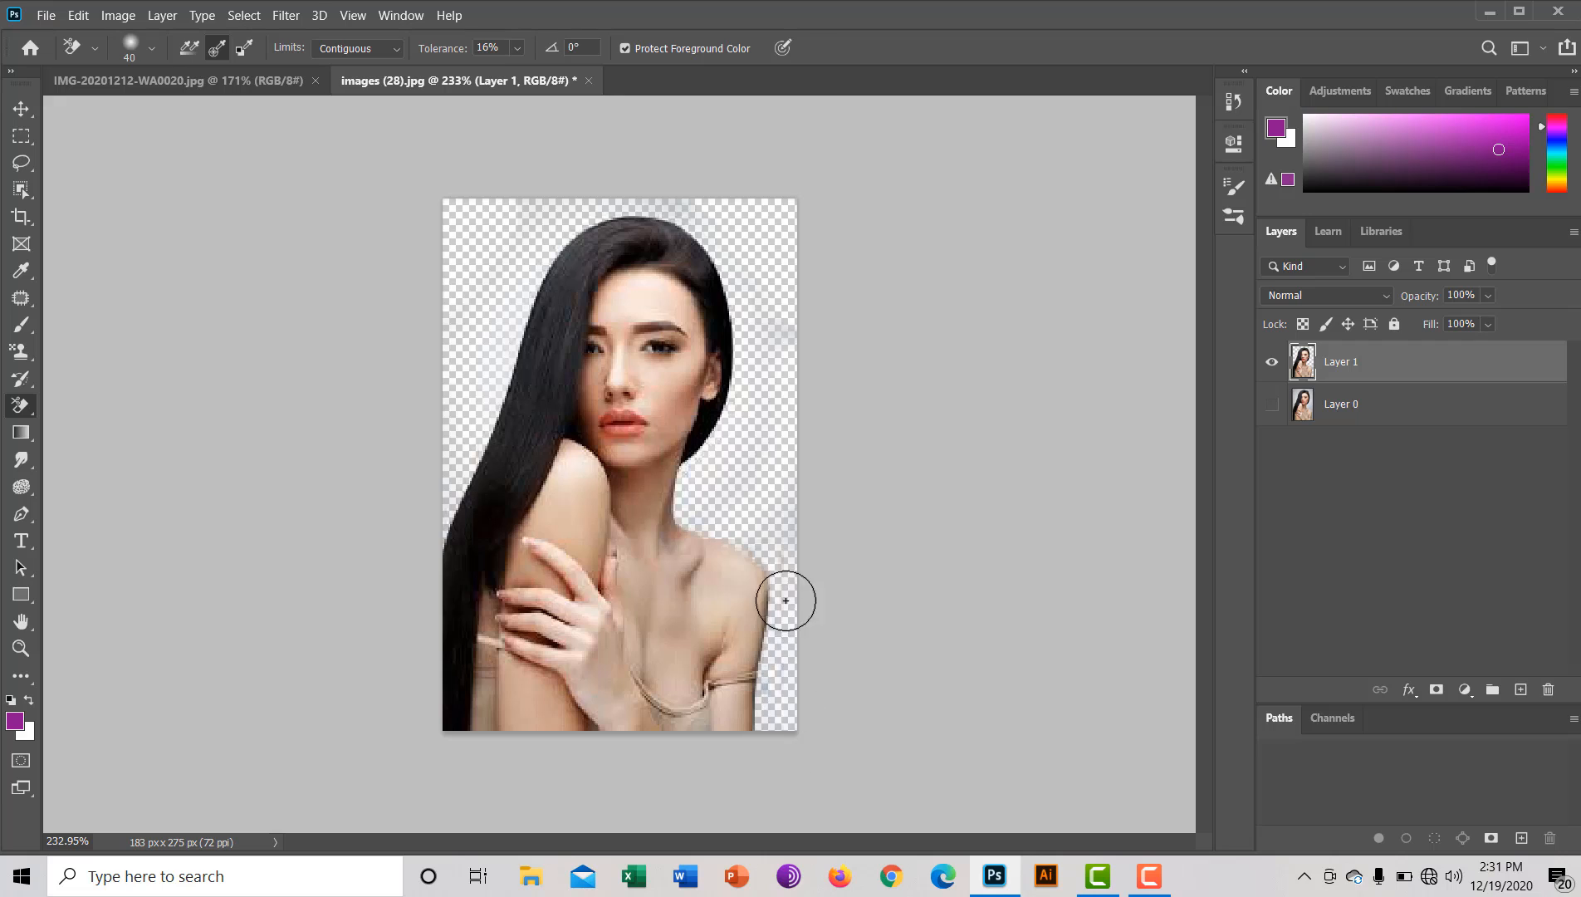
{"action": "mouse_move", "coordinate": [722, 536]}
{"action": "left_mouse_down"}
{"action": "mouse_move", "coordinate": [688, 511]}
{"action": "mouse_move", "coordinate": [692, 477]}
{"action": "left_mouse_up"}
Step: Delete the leftover backdrop right of the hair using a freehand Lasso selection nudged left to the hair edge, and deselect
{"action": "left_click", "coordinate": [21, 162]}
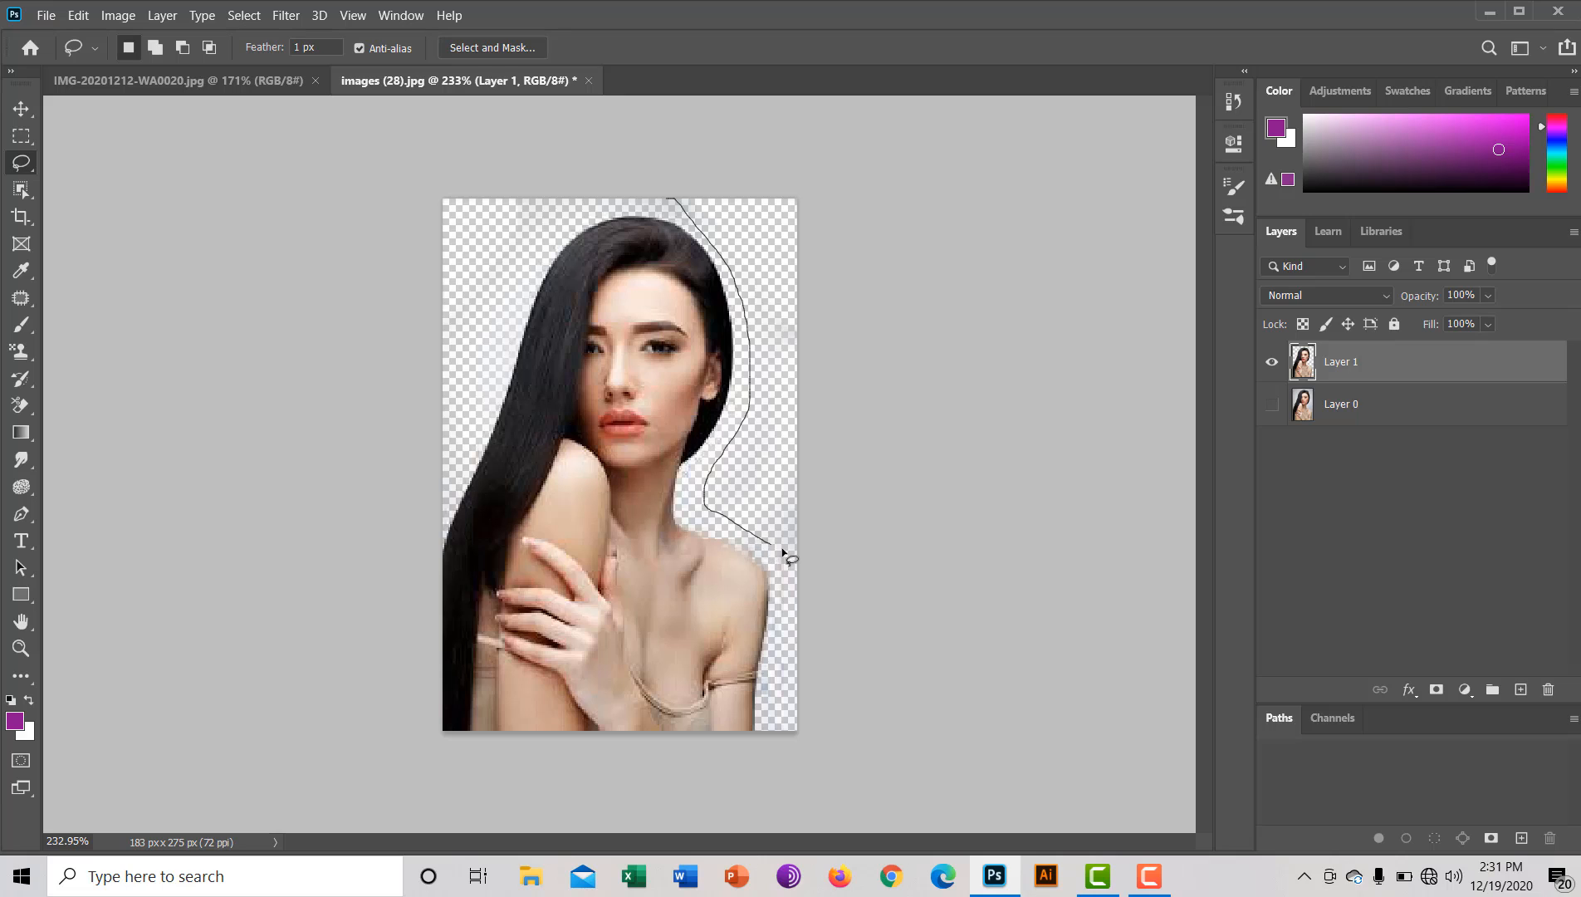
{"action": "left_click_drag", "start_coordinate": [837, 141], "coordinate": [763, 111]}
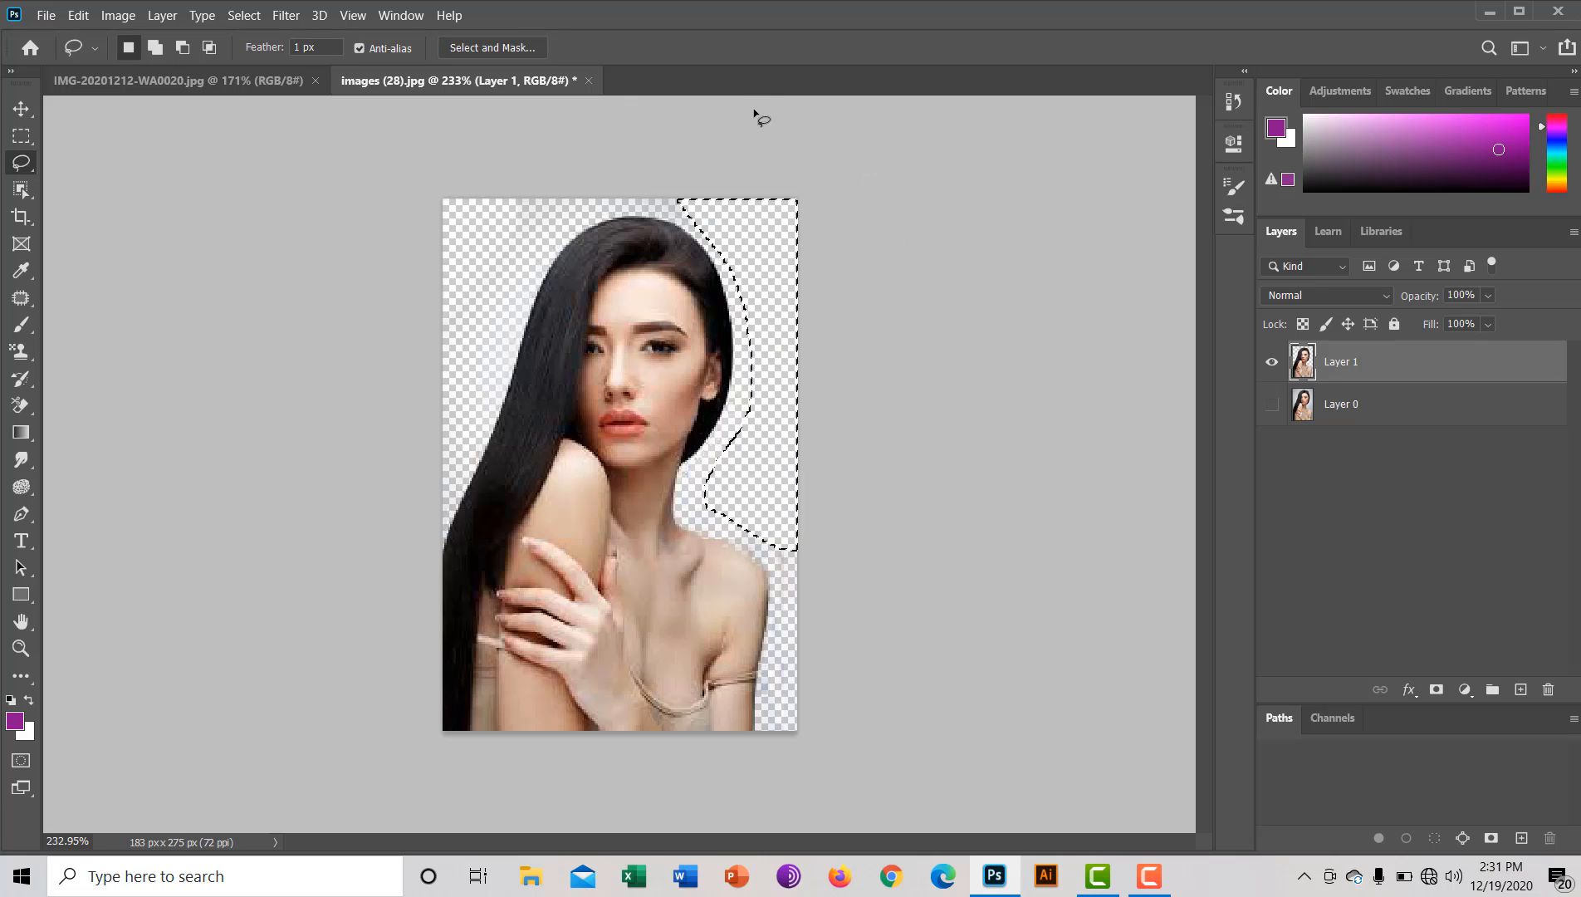
{"action": "key", "text": "Left"}
{"action": "key", "text": "Left"}
{"action": "key", "text": "Left"}
{"action": "key", "text": "Left"}
{"action": "key", "text": "Left"}
{"action": "key", "text": "Left"}
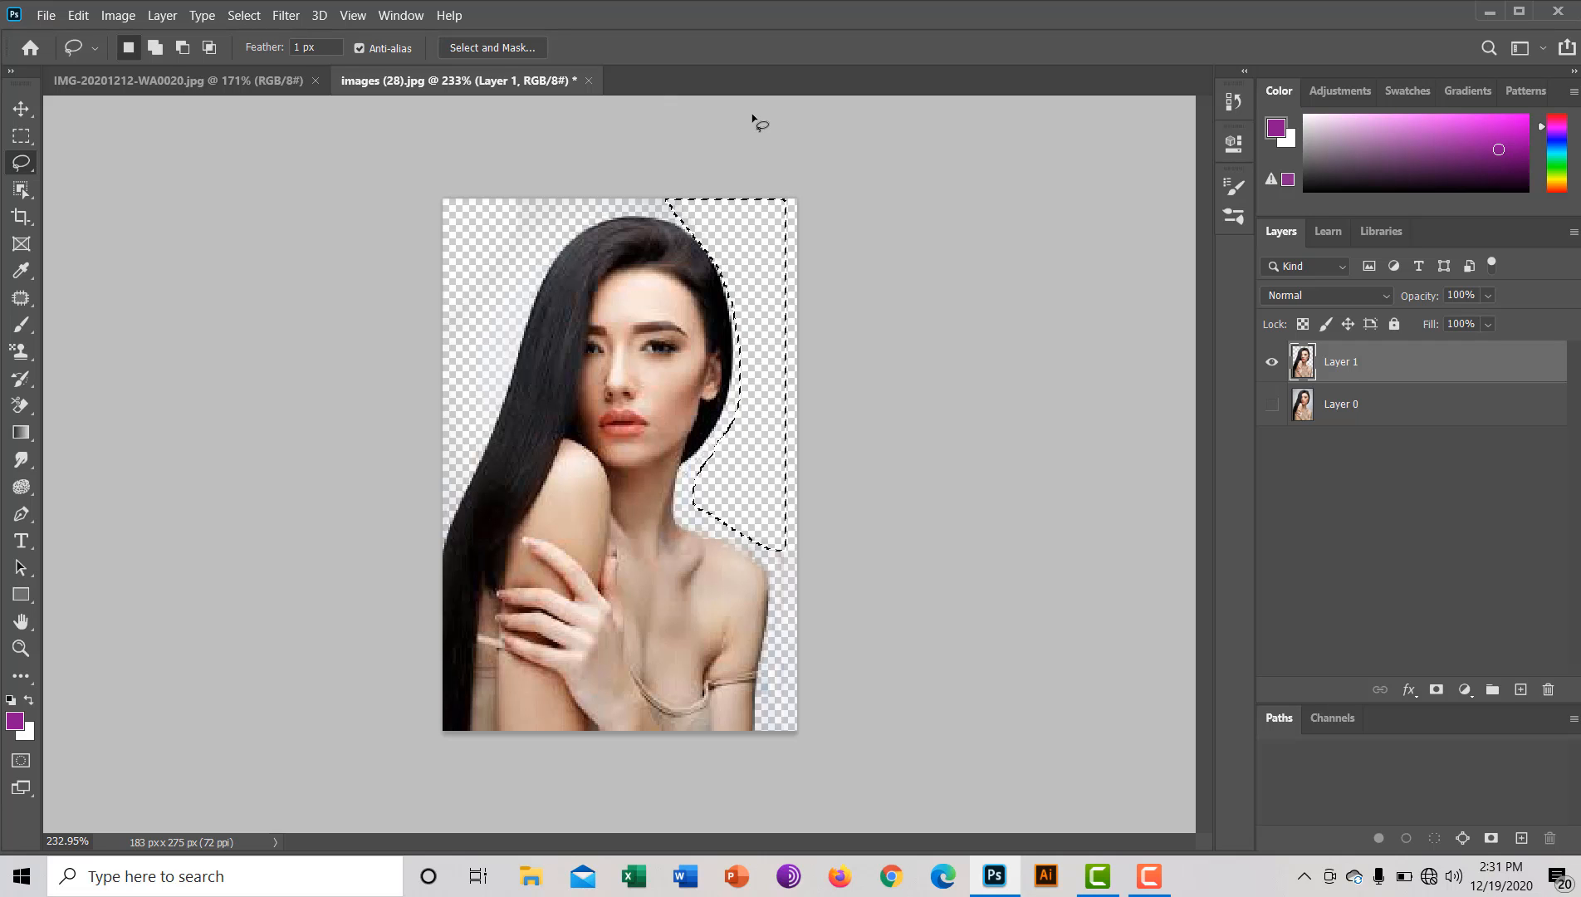
{"action": "key", "text": "Return"}
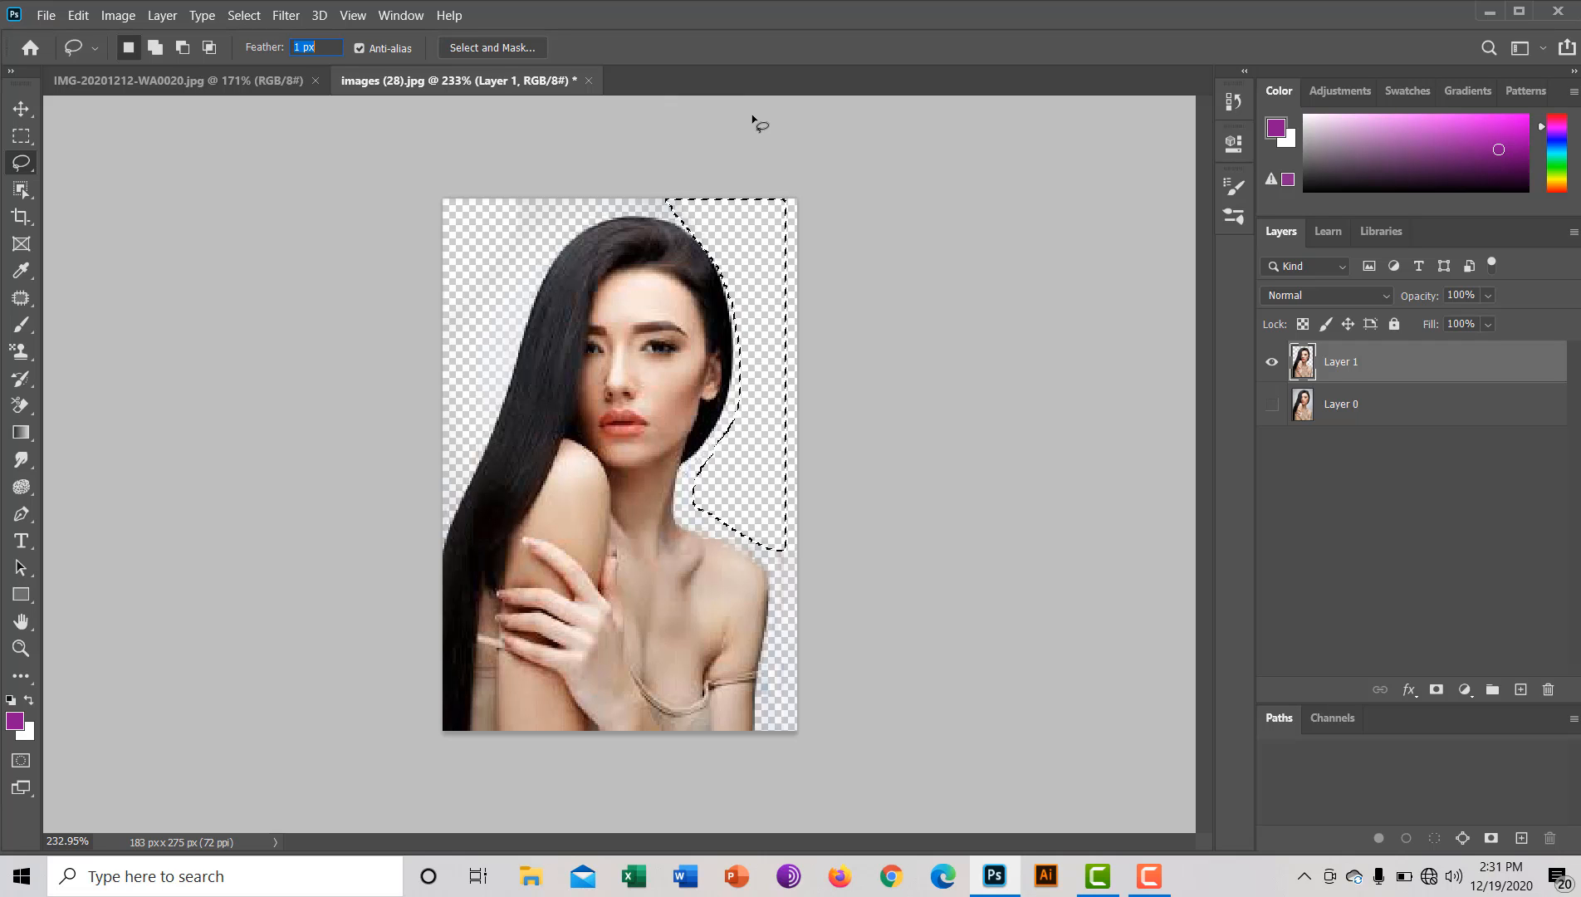
{"action": "key", "text": "BackSpace"}
{"action": "key", "text": "Return"}
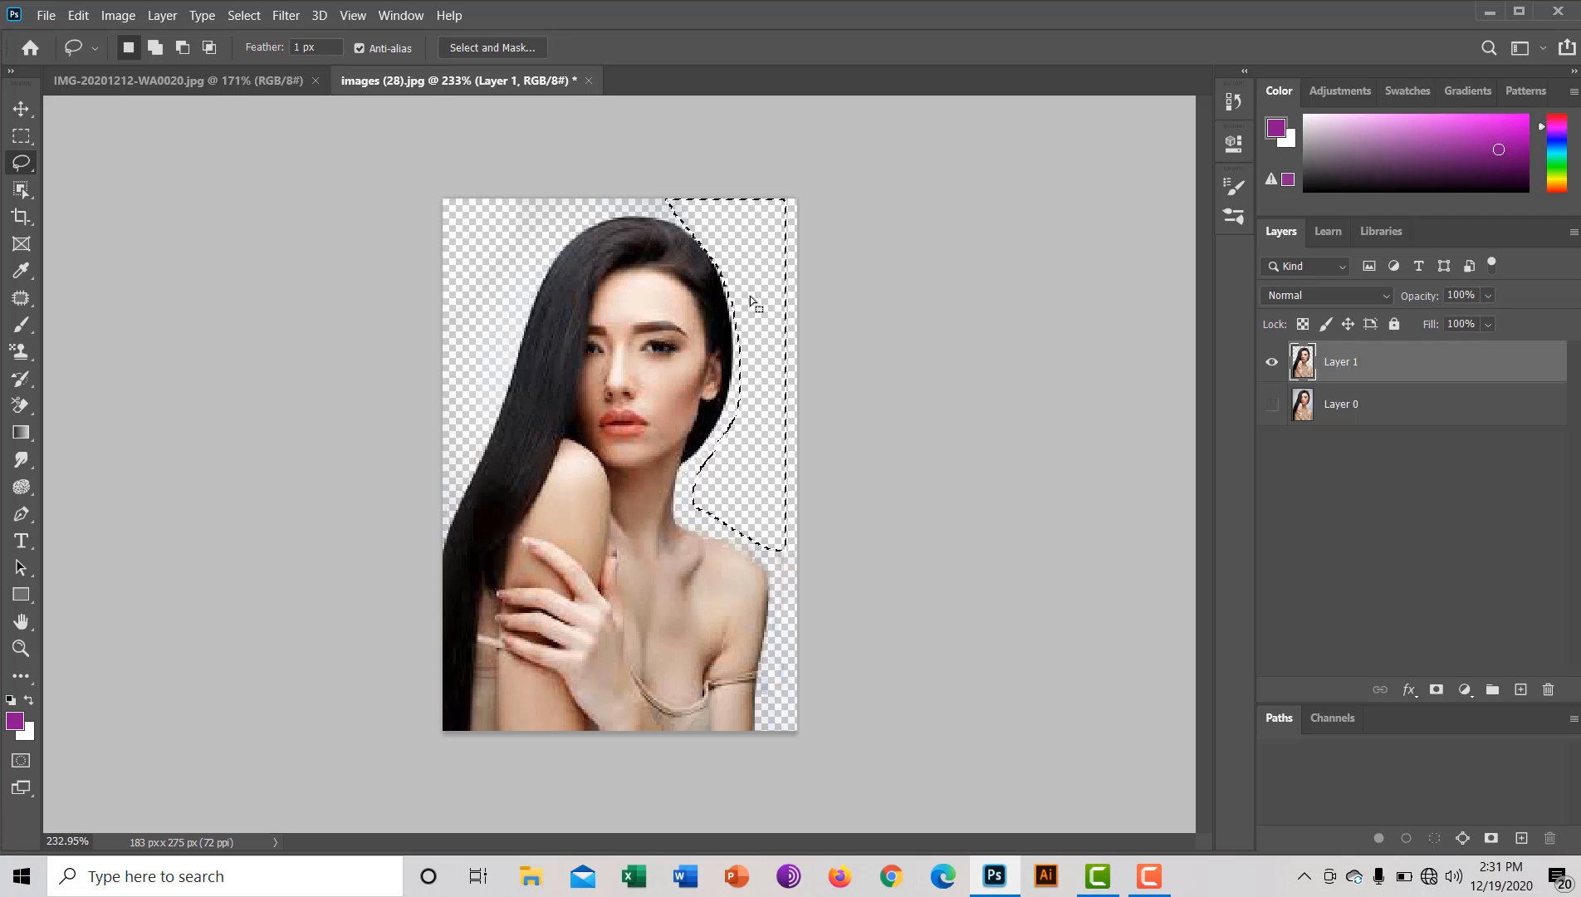
{"action": "key", "text": "ctrl+d"}
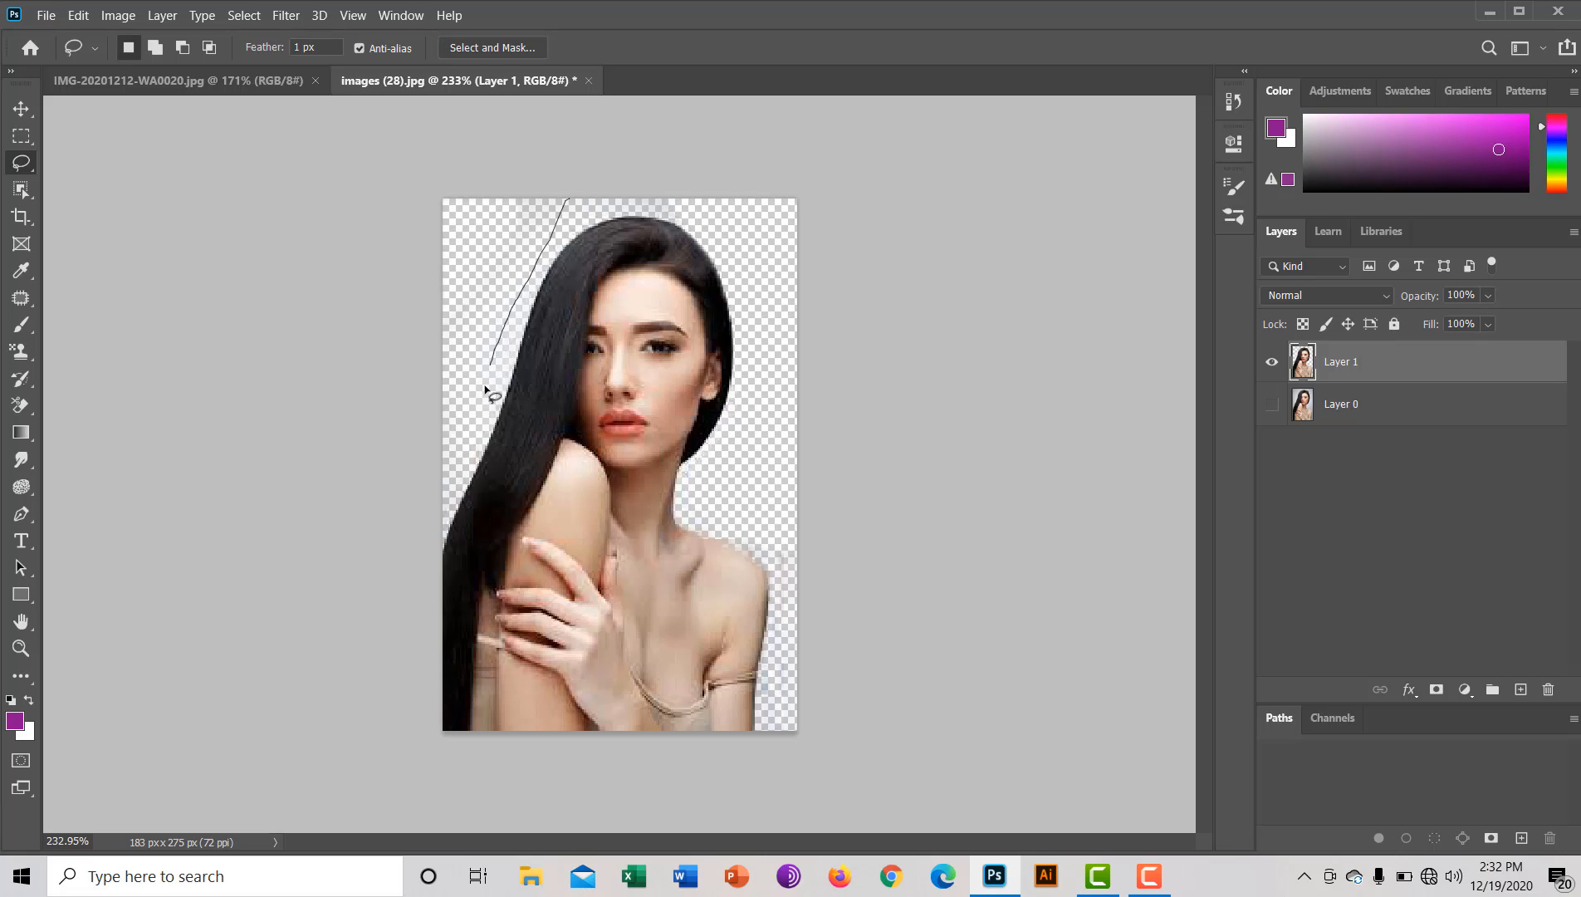
Step: Delete the backdrop remnants in the photo's upper-left area using a Lasso selection nudged right to the hair edge, and deselect
{"action": "mouse_move", "coordinate": [417, 454]}
{"action": "left_mouse_down"}
{"action": "mouse_move", "coordinate": [331, 370]}
{"action": "mouse_move", "coordinate": [305, 217]}
{"action": "left_mouse_up"}
{"action": "left_click_drag", "start_coordinate": [484, 106], "coordinate": [492, 108]}
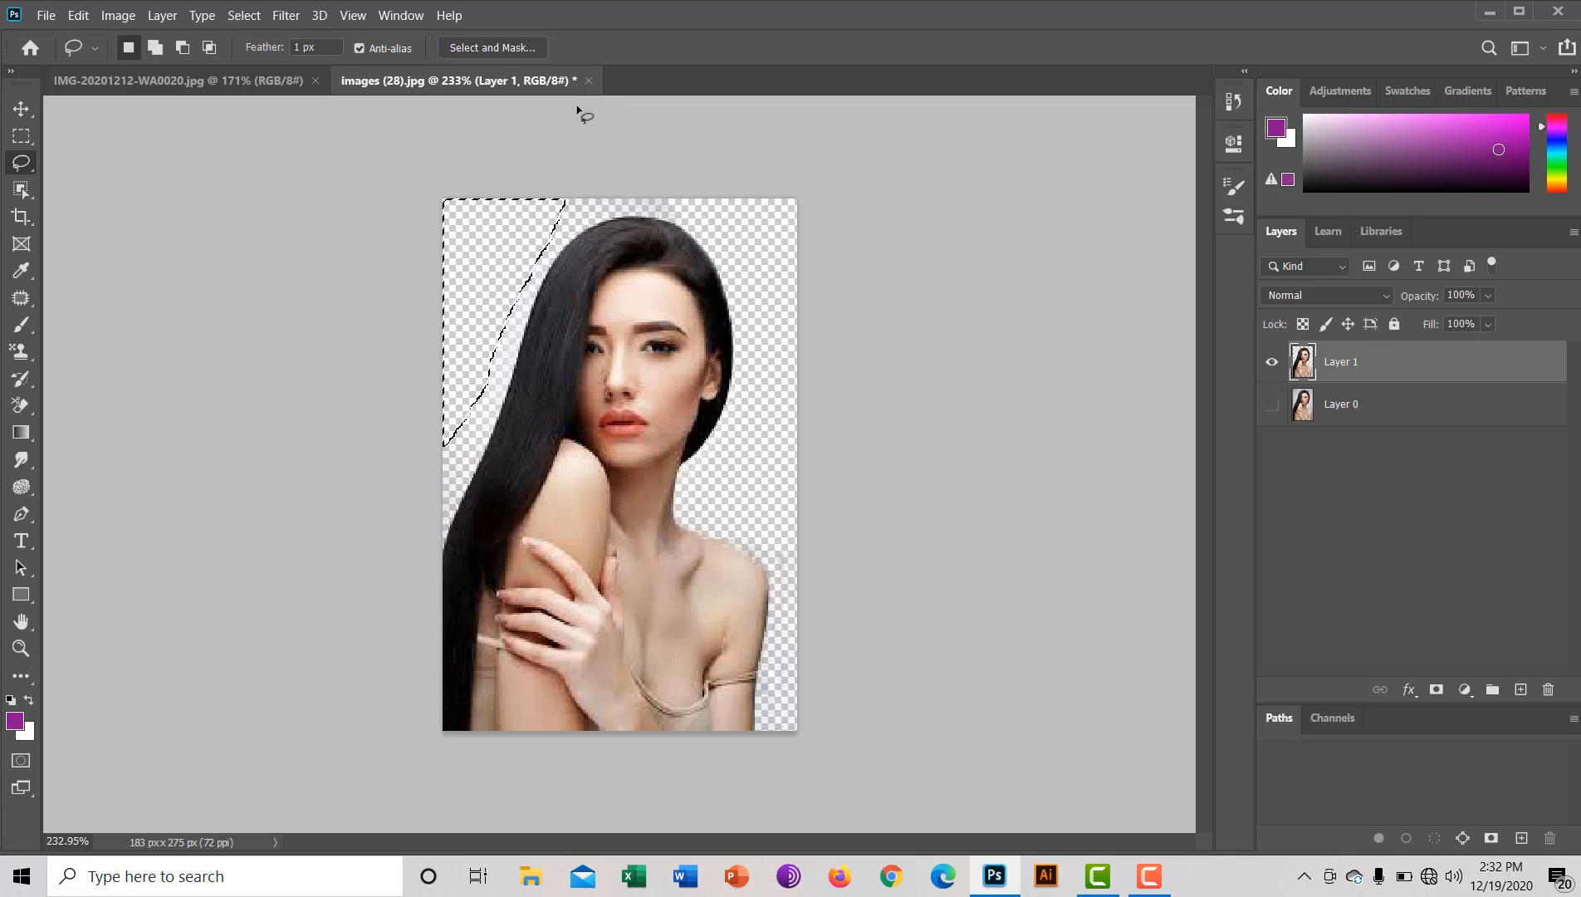
{"action": "key", "text": "Right"}
{"action": "key", "text": "Right"}
{"action": "key", "text": "Right"}
{"action": "key", "text": "Right"}
{"action": "key", "text": "Right"}
{"action": "key", "text": "Right"}
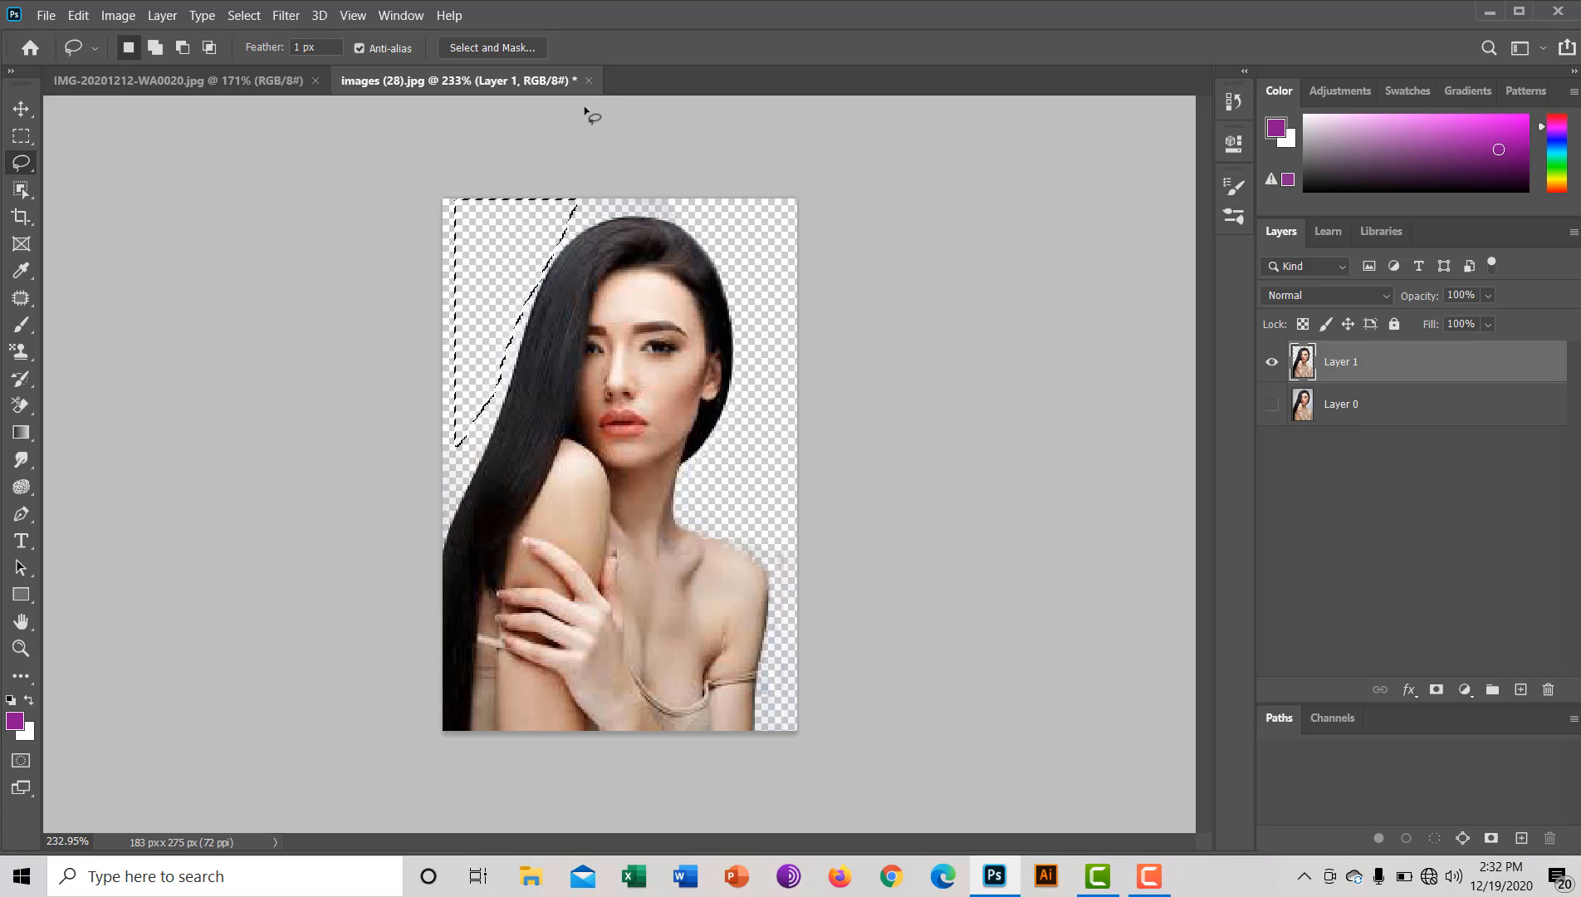
{"action": "left_click", "coordinate": [735, 352]}
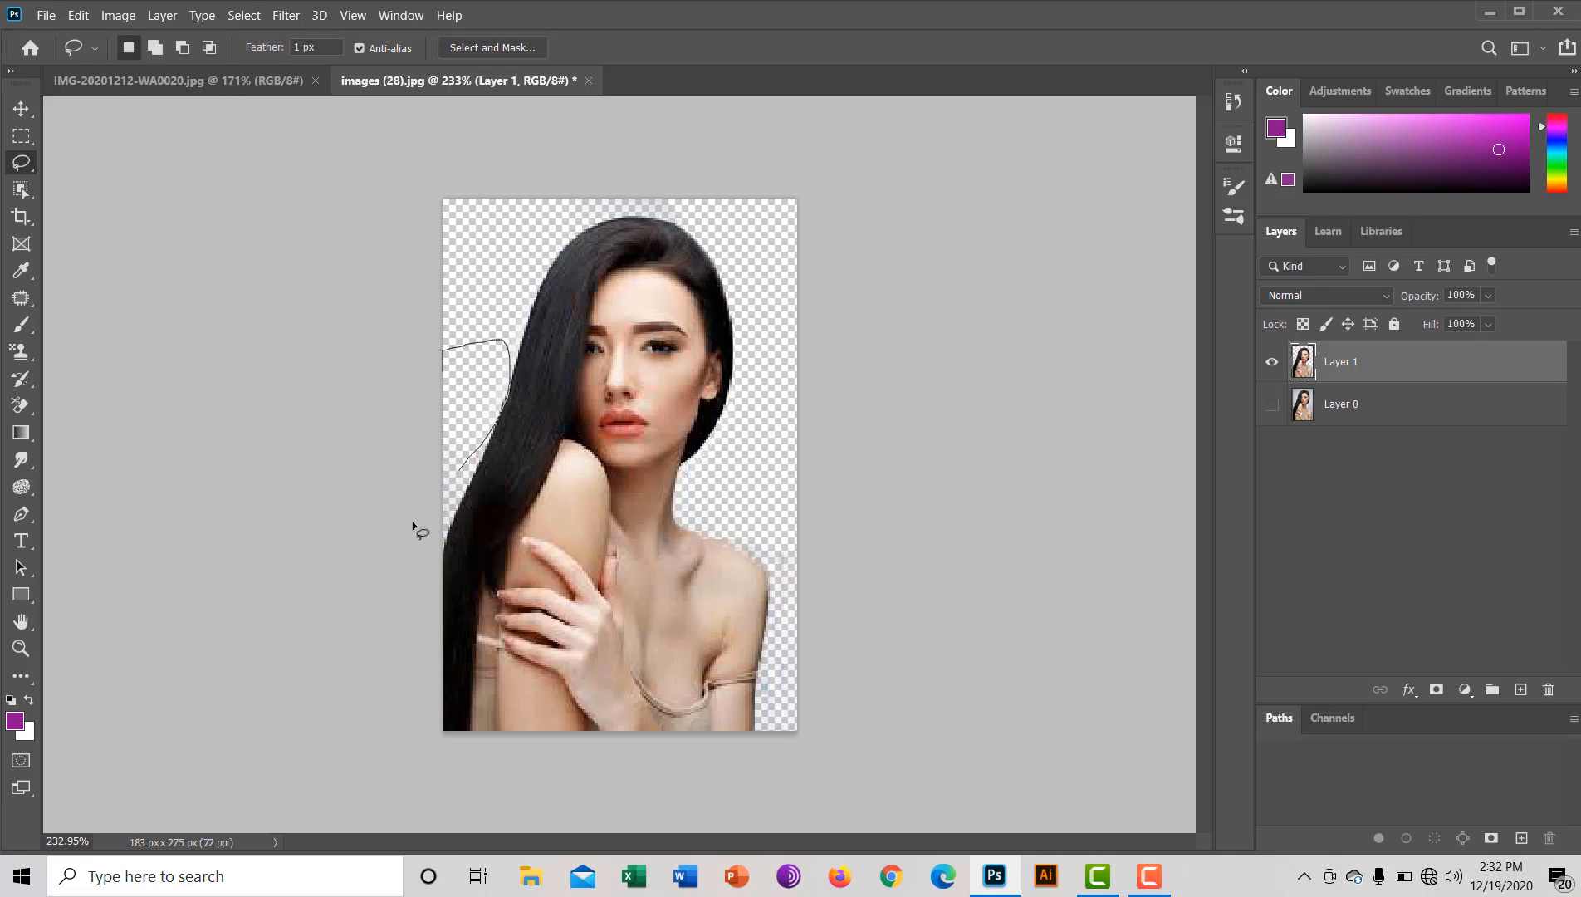
Step: Lasso the remnants beside the lower-left hair, nudge the selection down and left along the hair edge to clear them, and deselect
{"action": "left_click_drag", "start_coordinate": [388, 545], "coordinate": [415, 485]}
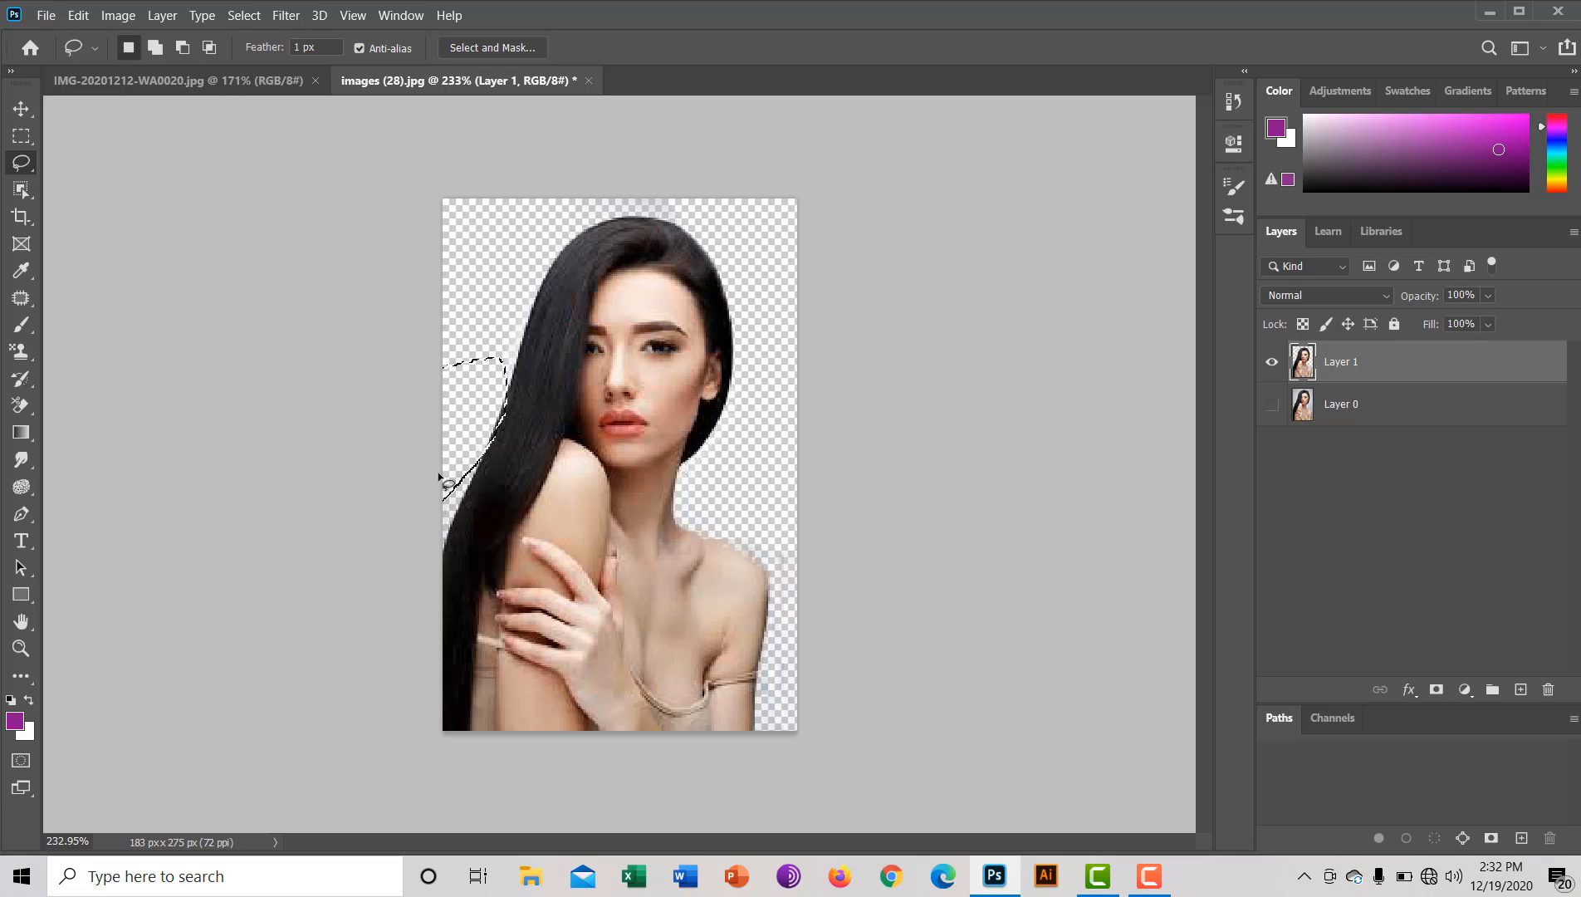
{"action": "key", "text": "Down"}
{"action": "key", "text": "Down"}
{"action": "key", "text": "Down"}
{"action": "key", "text": "Down"}
{"action": "key", "text": "Down"}
{"action": "key", "text": "Down"}
{"action": "key", "text": "Down"}
{"action": "key", "text": "Down"}
{"action": "key", "text": "Left"}
{"action": "key", "text": "Left"}
{"action": "key", "text": "Left"}
{"action": "key", "text": "Left"}
{"action": "key", "text": "Right"}
{"action": "key", "text": "Right"}
{"action": "key", "text": "Right"}
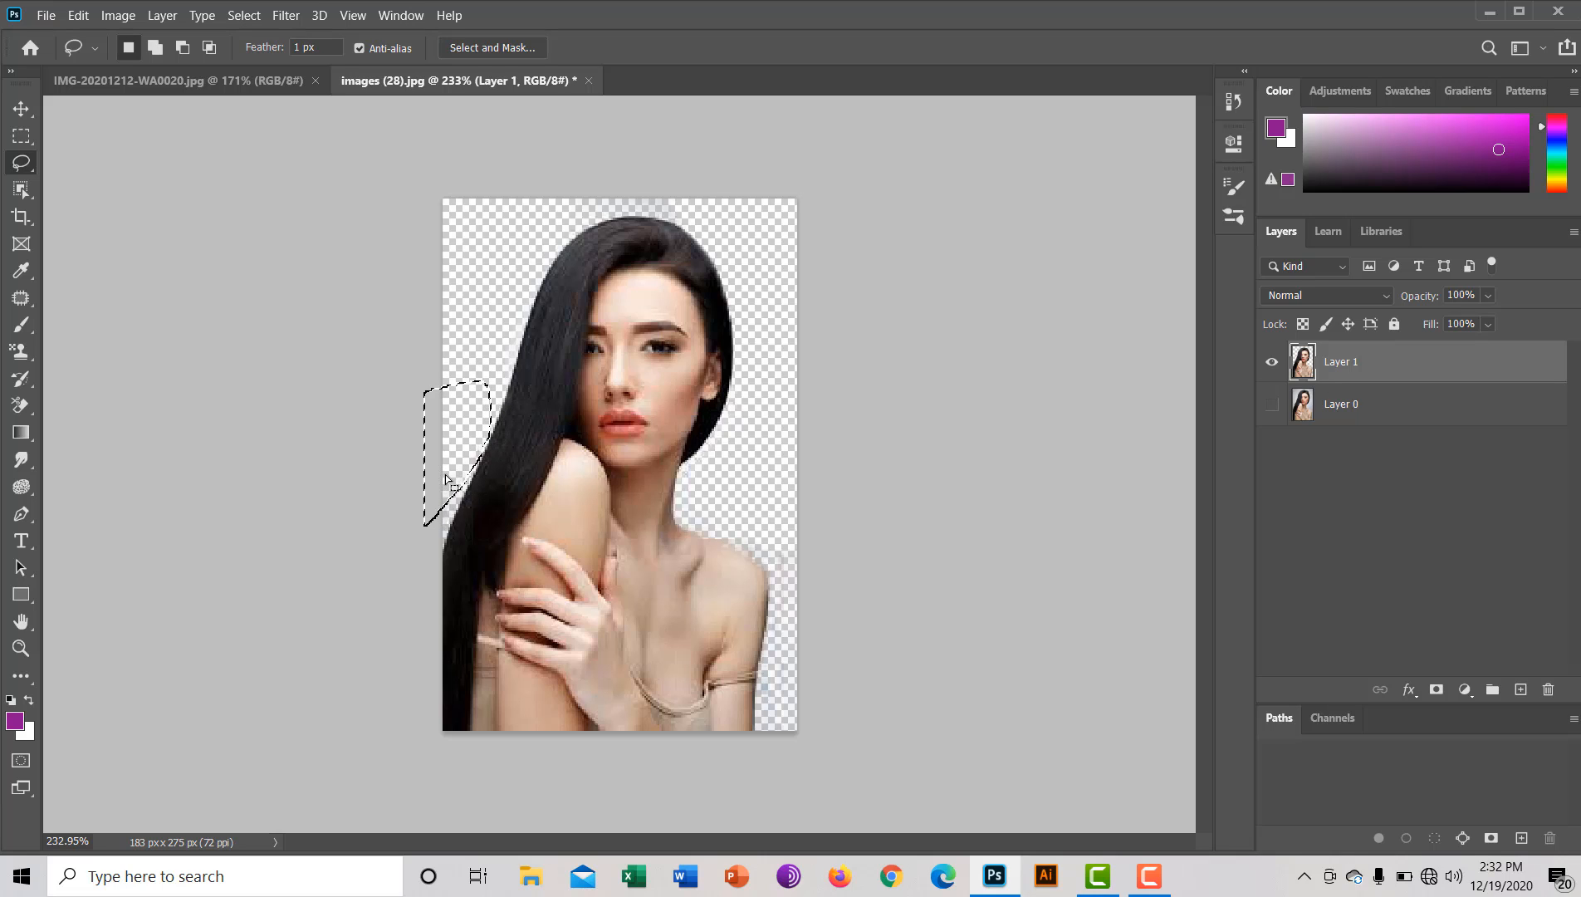
{"action": "left_click", "coordinate": [524, 239]}
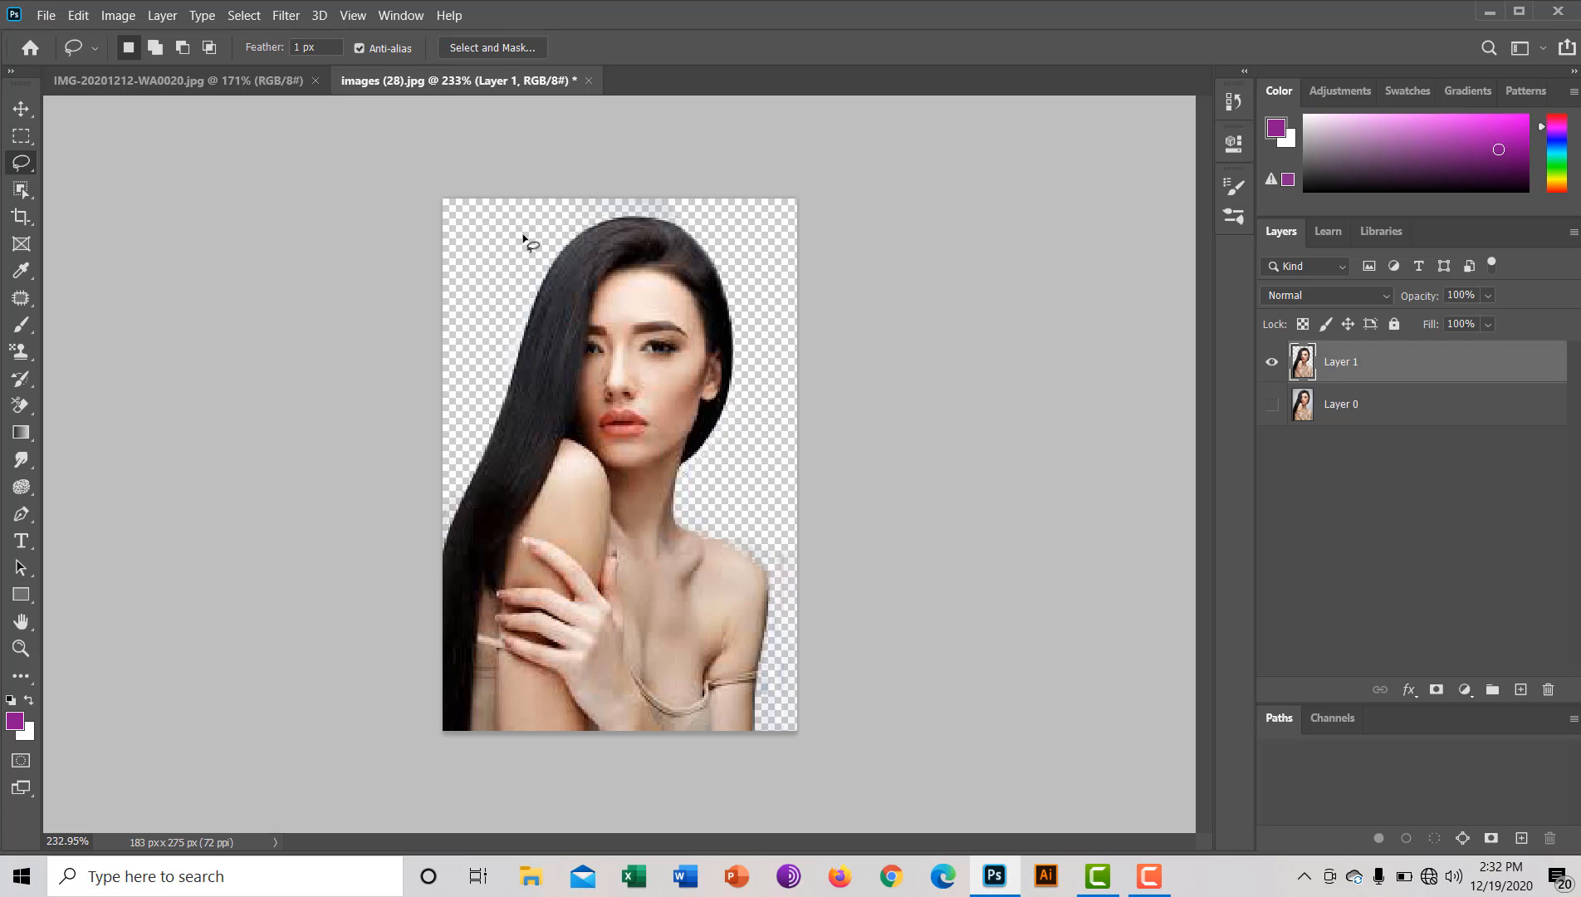
Step: Undo the deletion of Layer 1 and clear the backdrop remnants above the right-hand shoulder with a freehand Lasso selection
{"action": "key", "text": "Delete"}
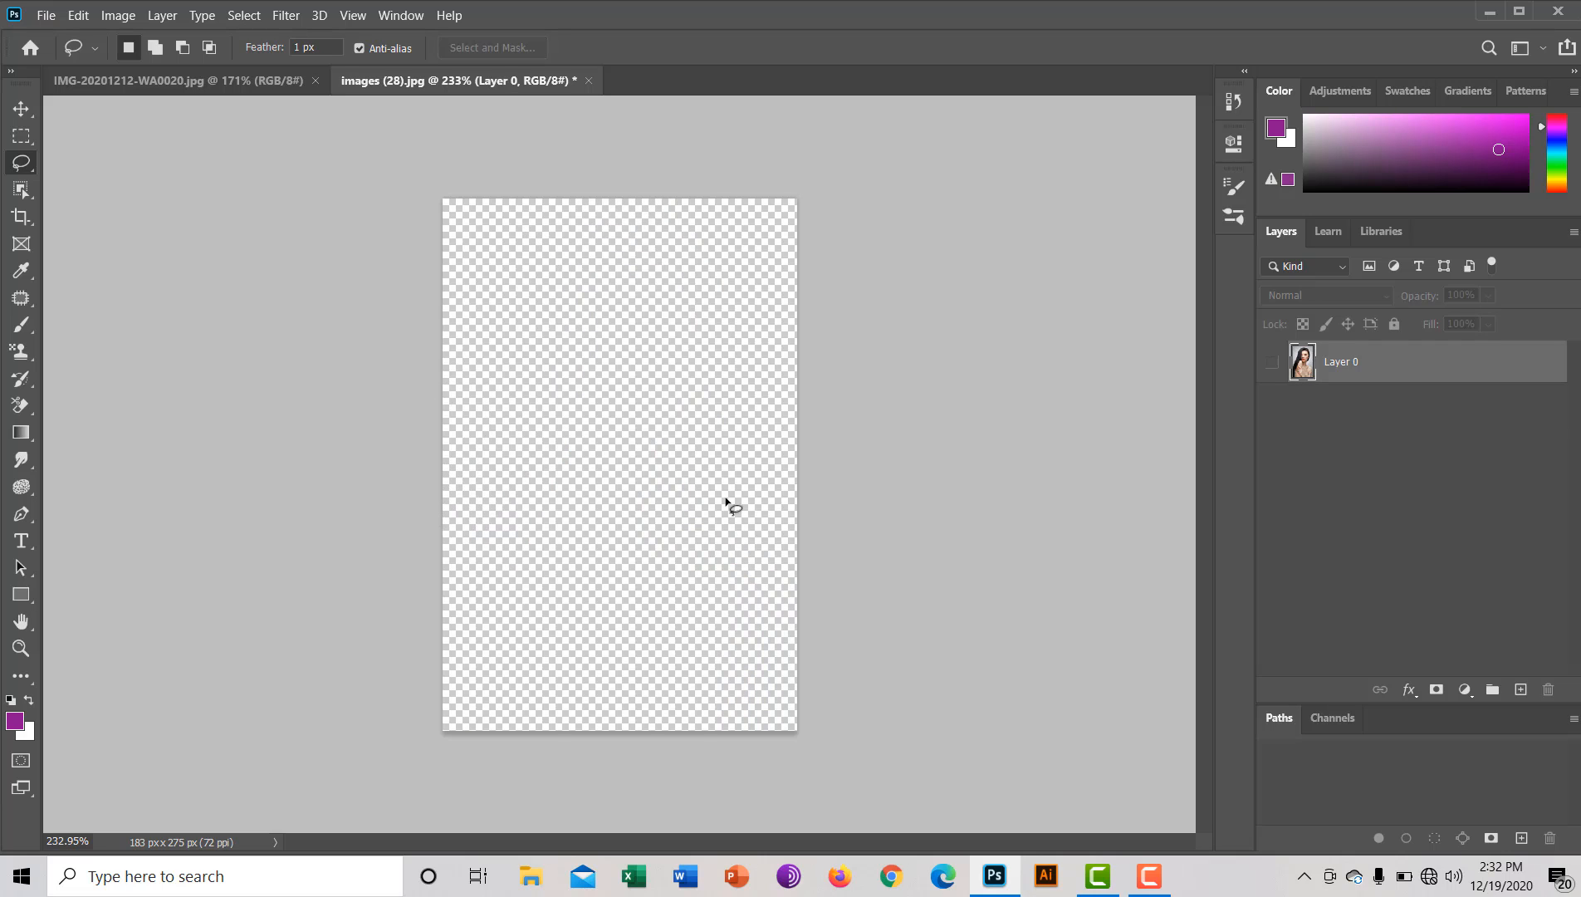
{"action": "key", "text": "ctrl+z"}
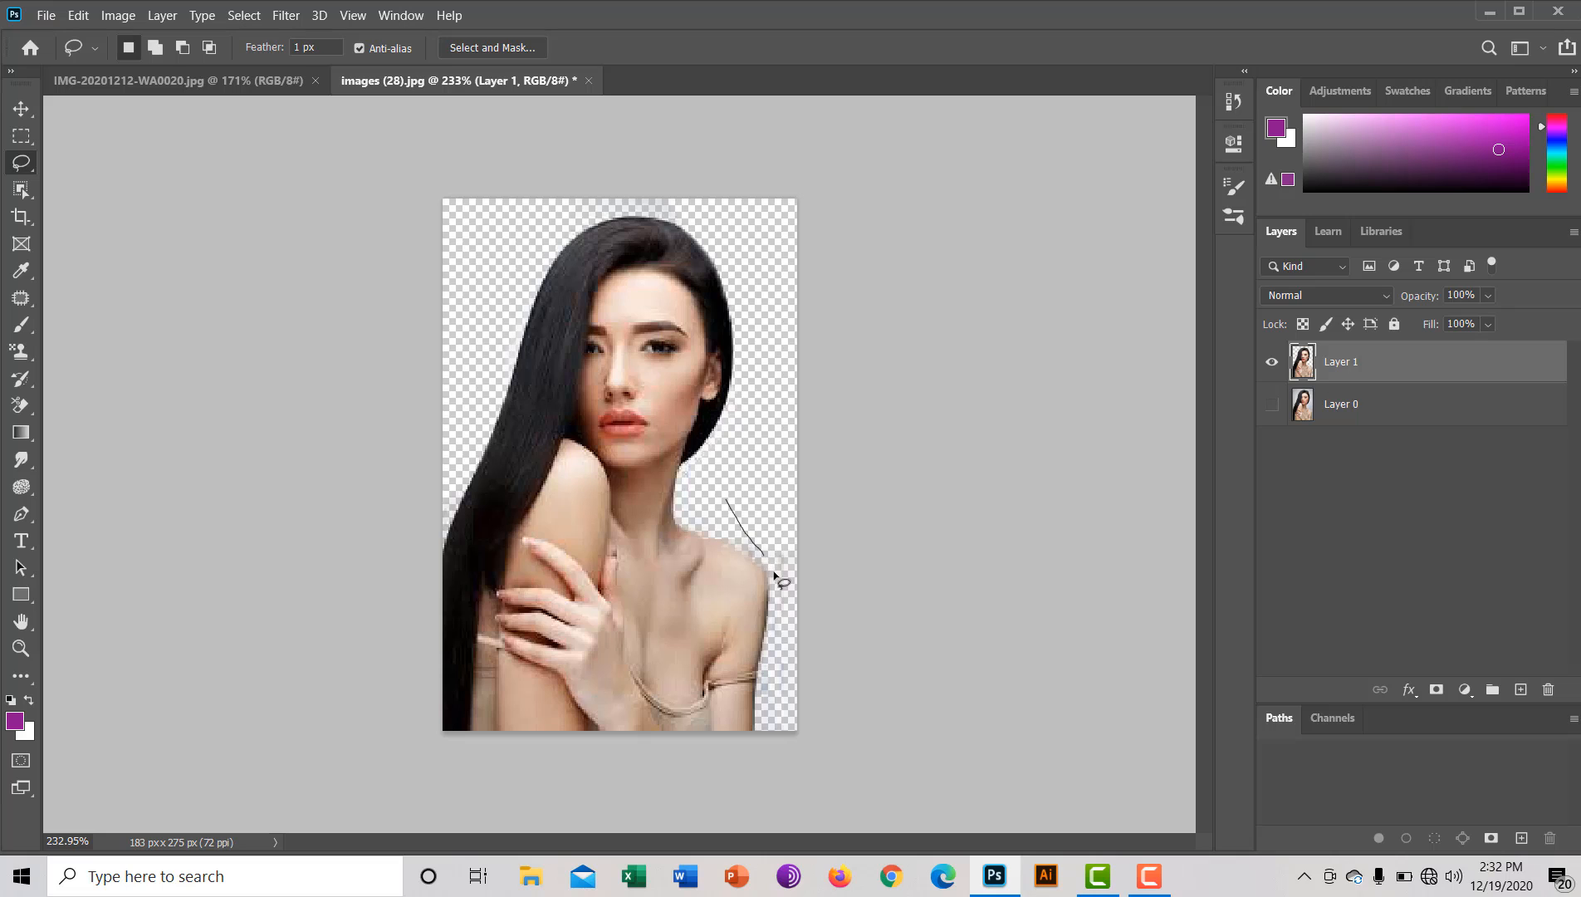
{"action": "left_click_drag", "start_coordinate": [725, 376], "coordinate": [729, 375]}
{"action": "left_click", "coordinate": [745, 279]}
{"action": "left_click", "coordinate": [48, 18]}
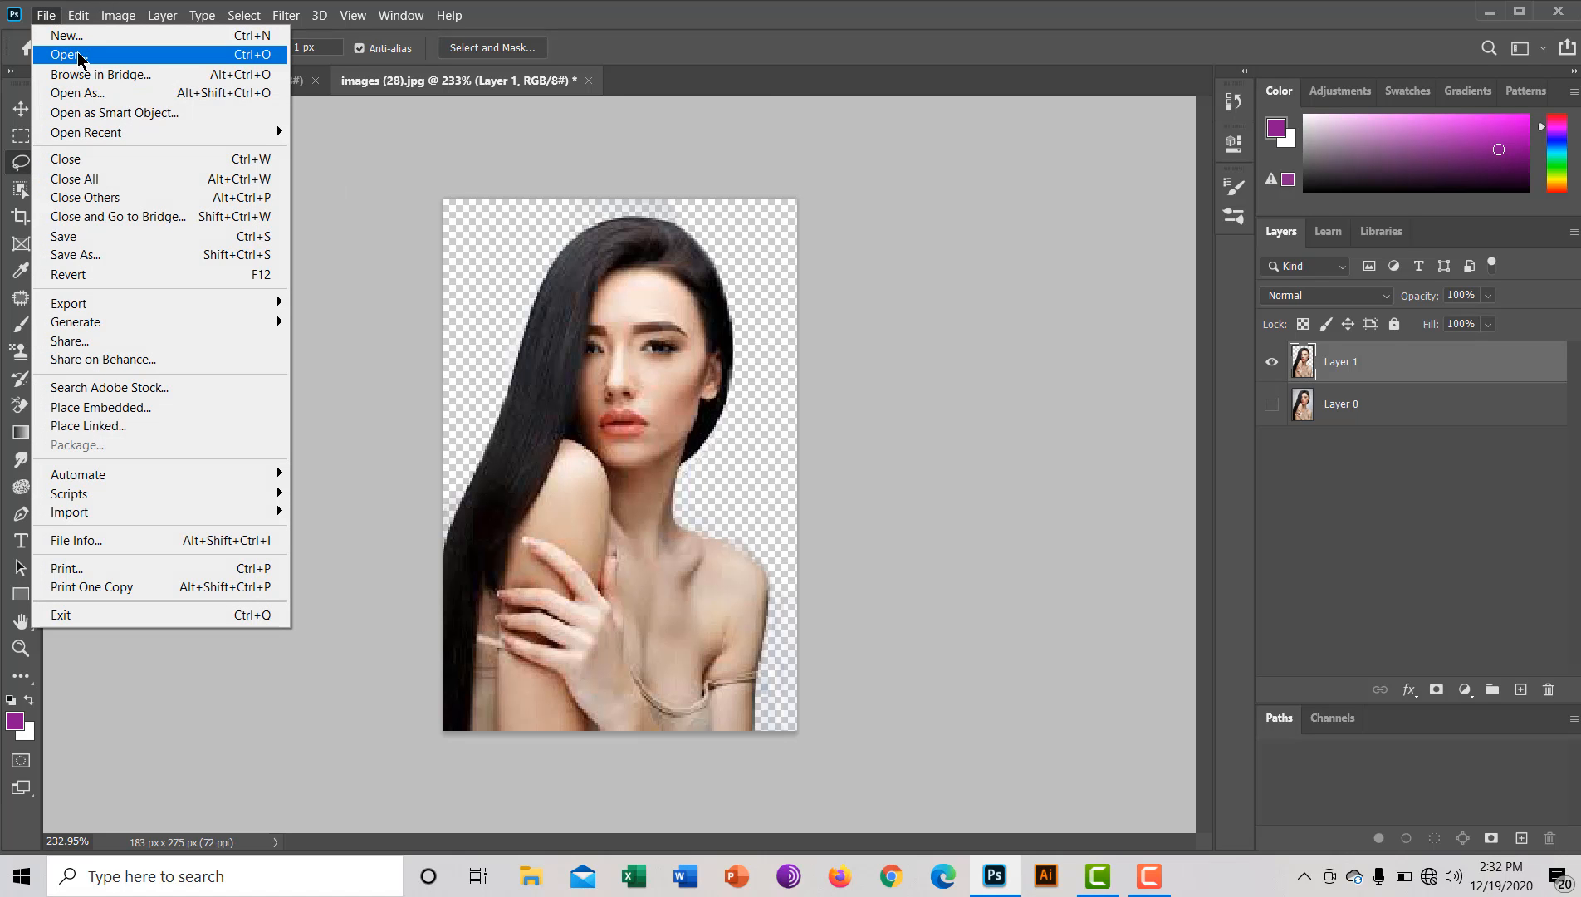
{"action": "left_click", "coordinate": [80, 58]}
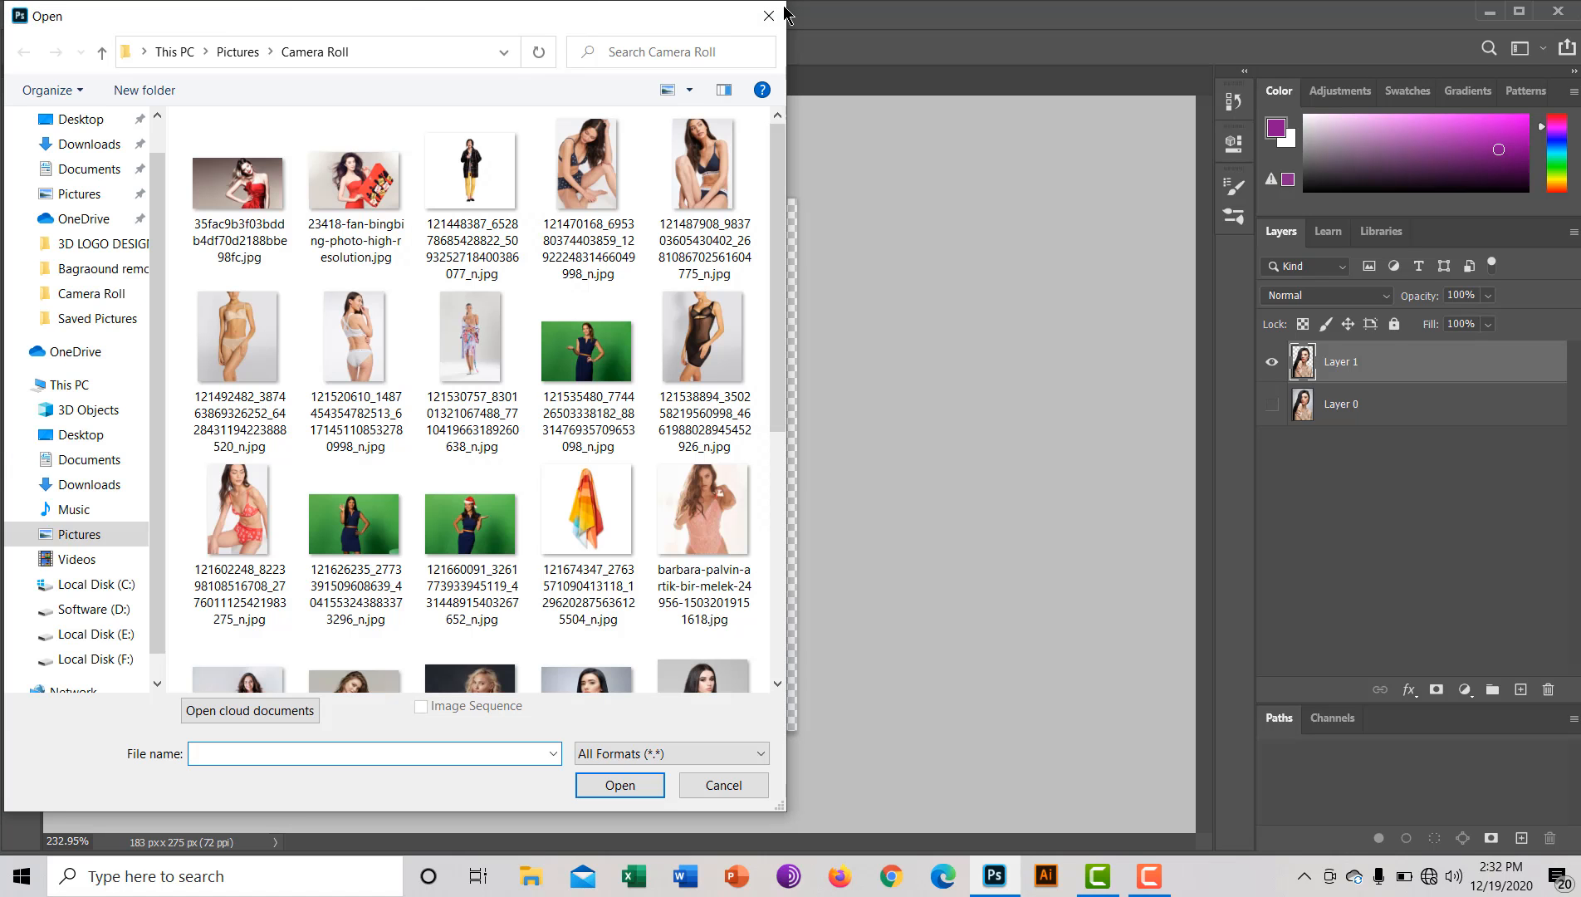
{"action": "left_click", "coordinate": [769, 15]}
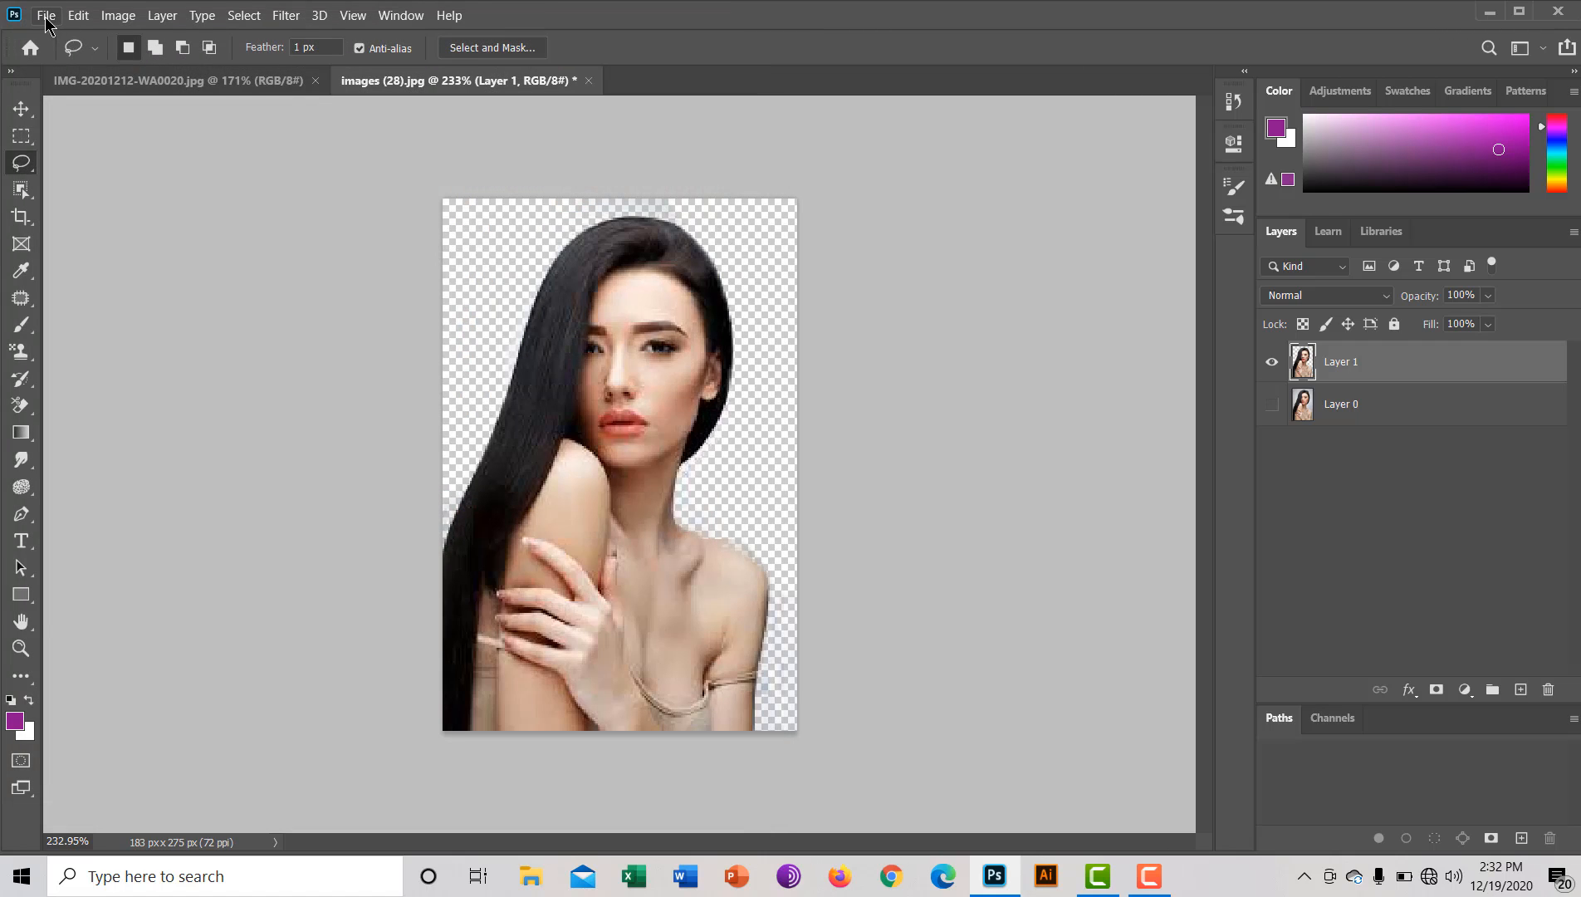
{"action": "left_click", "coordinate": [47, 18]}
{"action": "left_click", "coordinate": [63, 35]}
Step: Move the woman's cutout up and left on the canvas and draw a freehand Lasso selection just right of her arm
{"action": "key", "text": "v"}
{"action": "left_click_drag", "start_coordinate": [607, 428], "coordinate": [531, 402]}
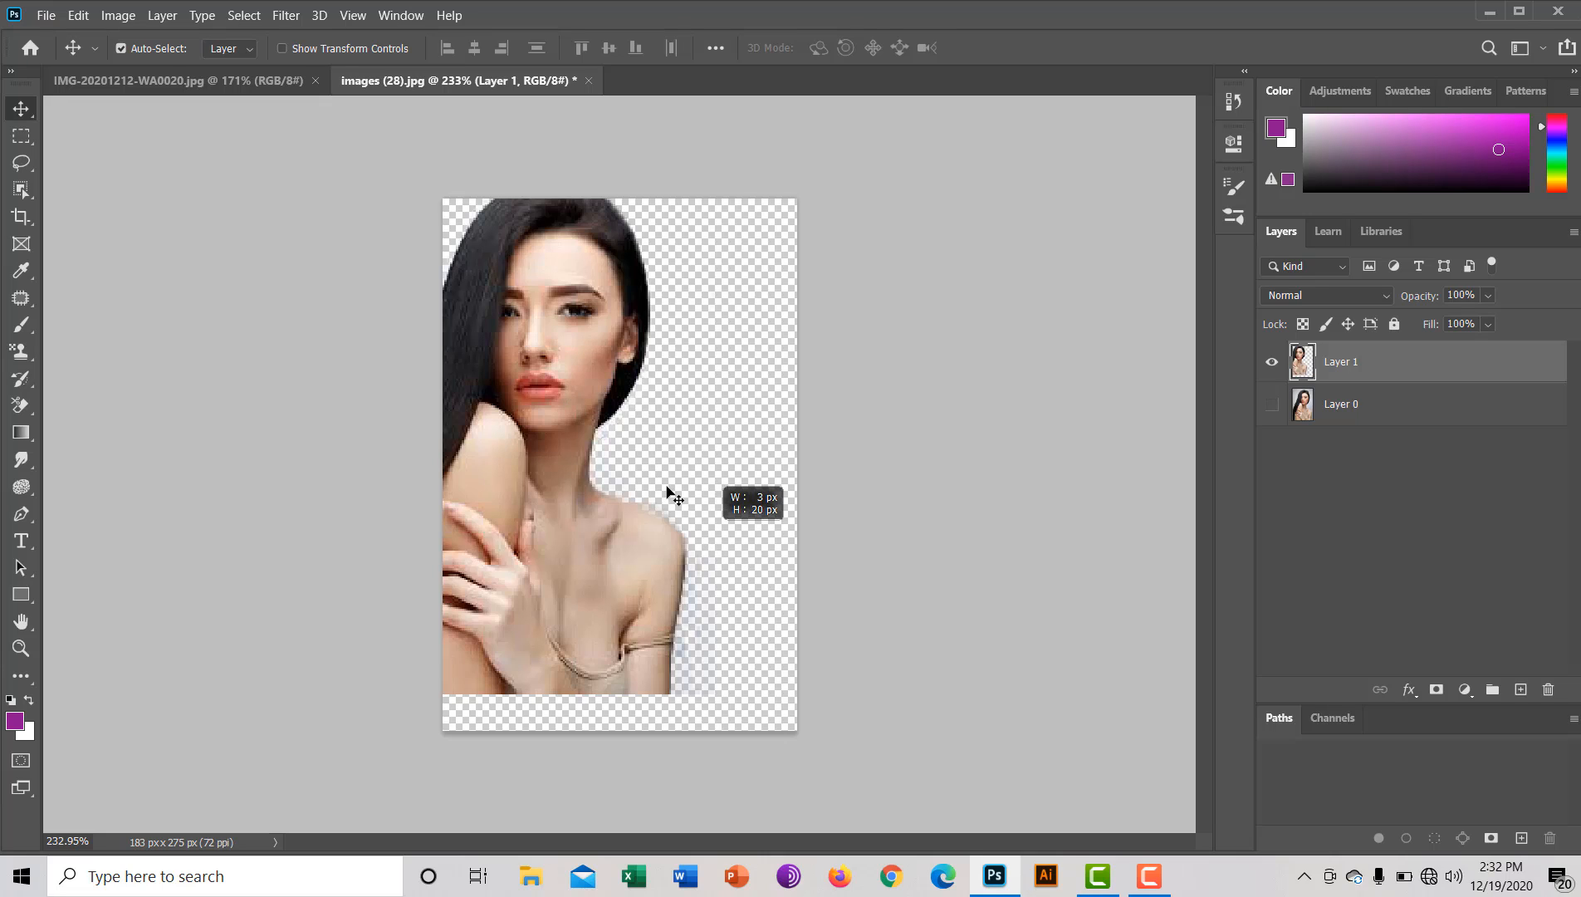
{"action": "left_click", "coordinate": [22, 164]}
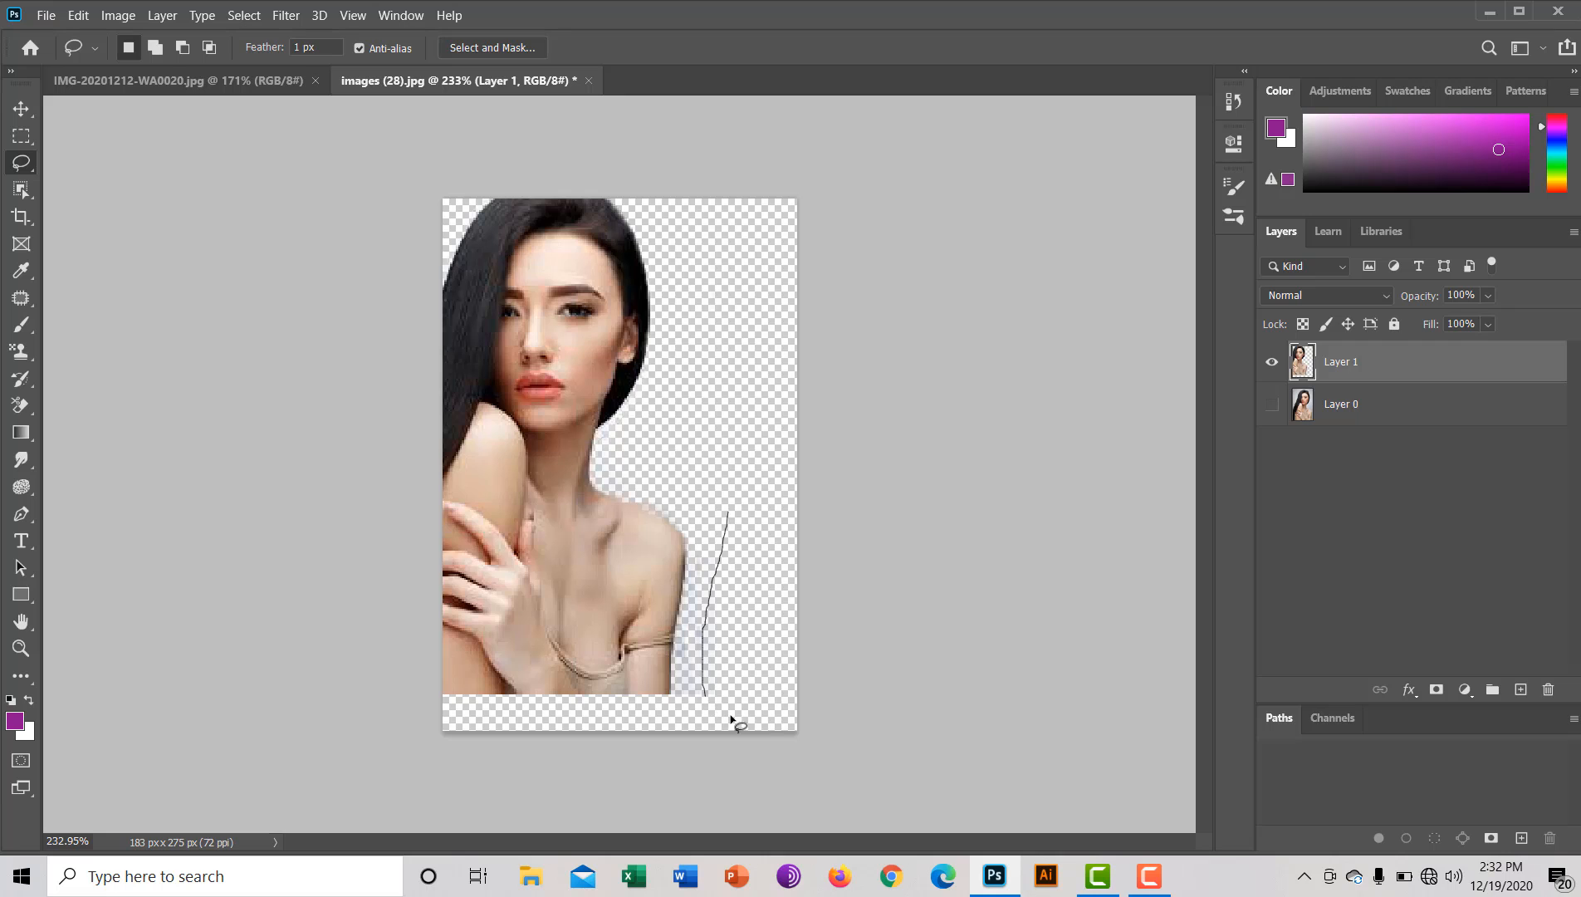
{"action": "left_click_drag", "start_coordinate": [773, 561], "coordinate": [730, 513]}
Step: Create a new document named 17, 3000 x 2000 px at 300 ppi in RGB Color
{"action": "key", "text": "ctrl+n"}
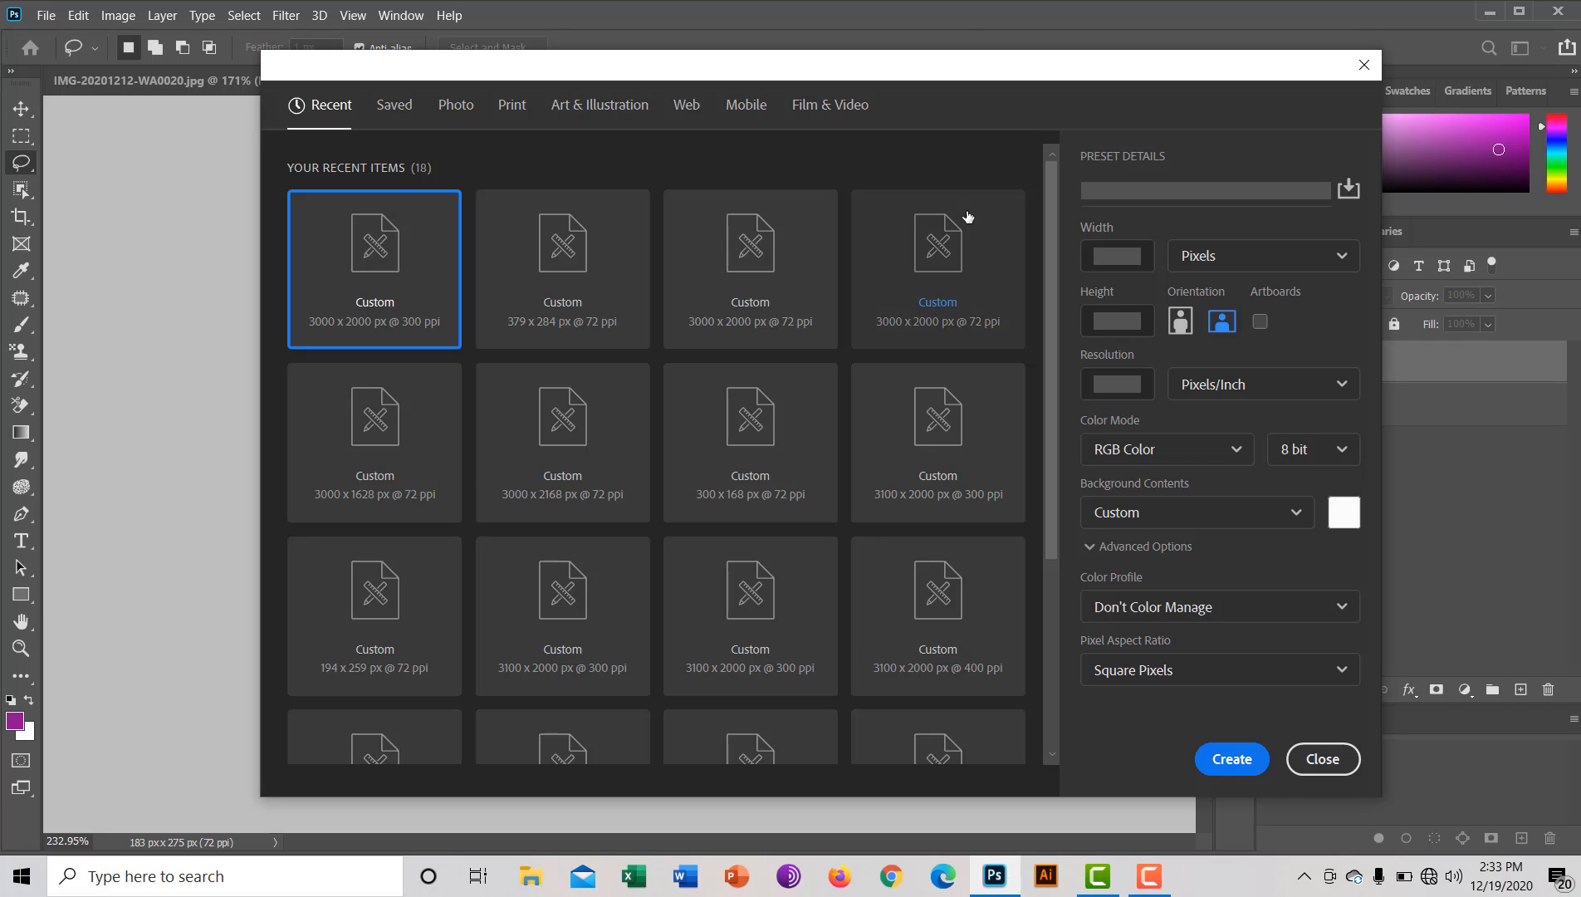
{"action": "left_click", "coordinate": [1144, 184]}
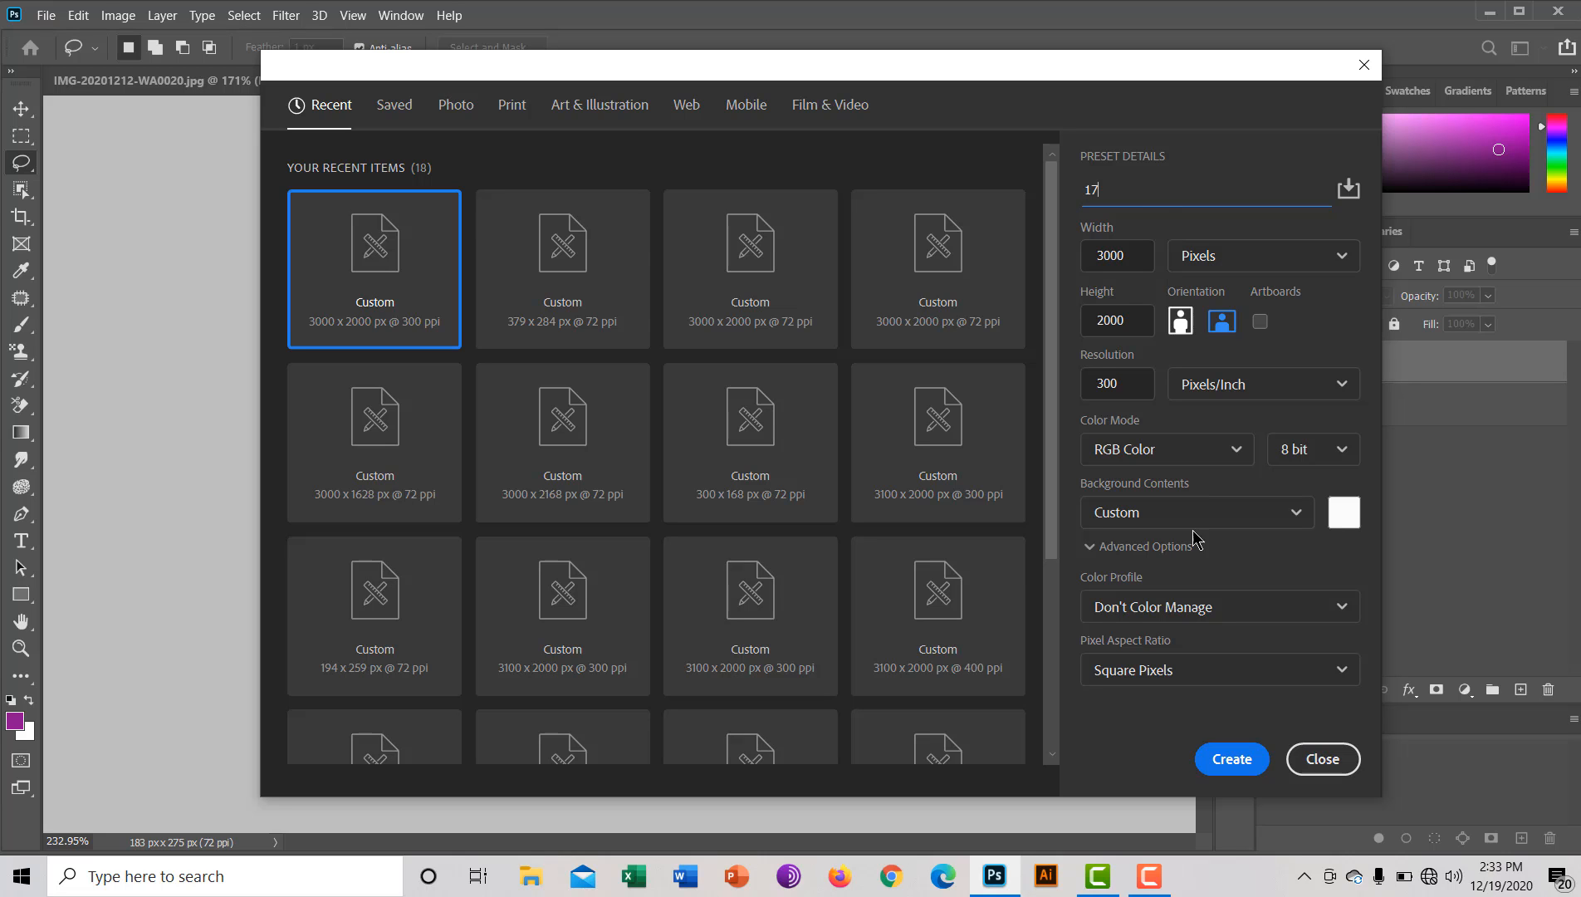
{"action": "left_click", "coordinate": [1234, 757]}
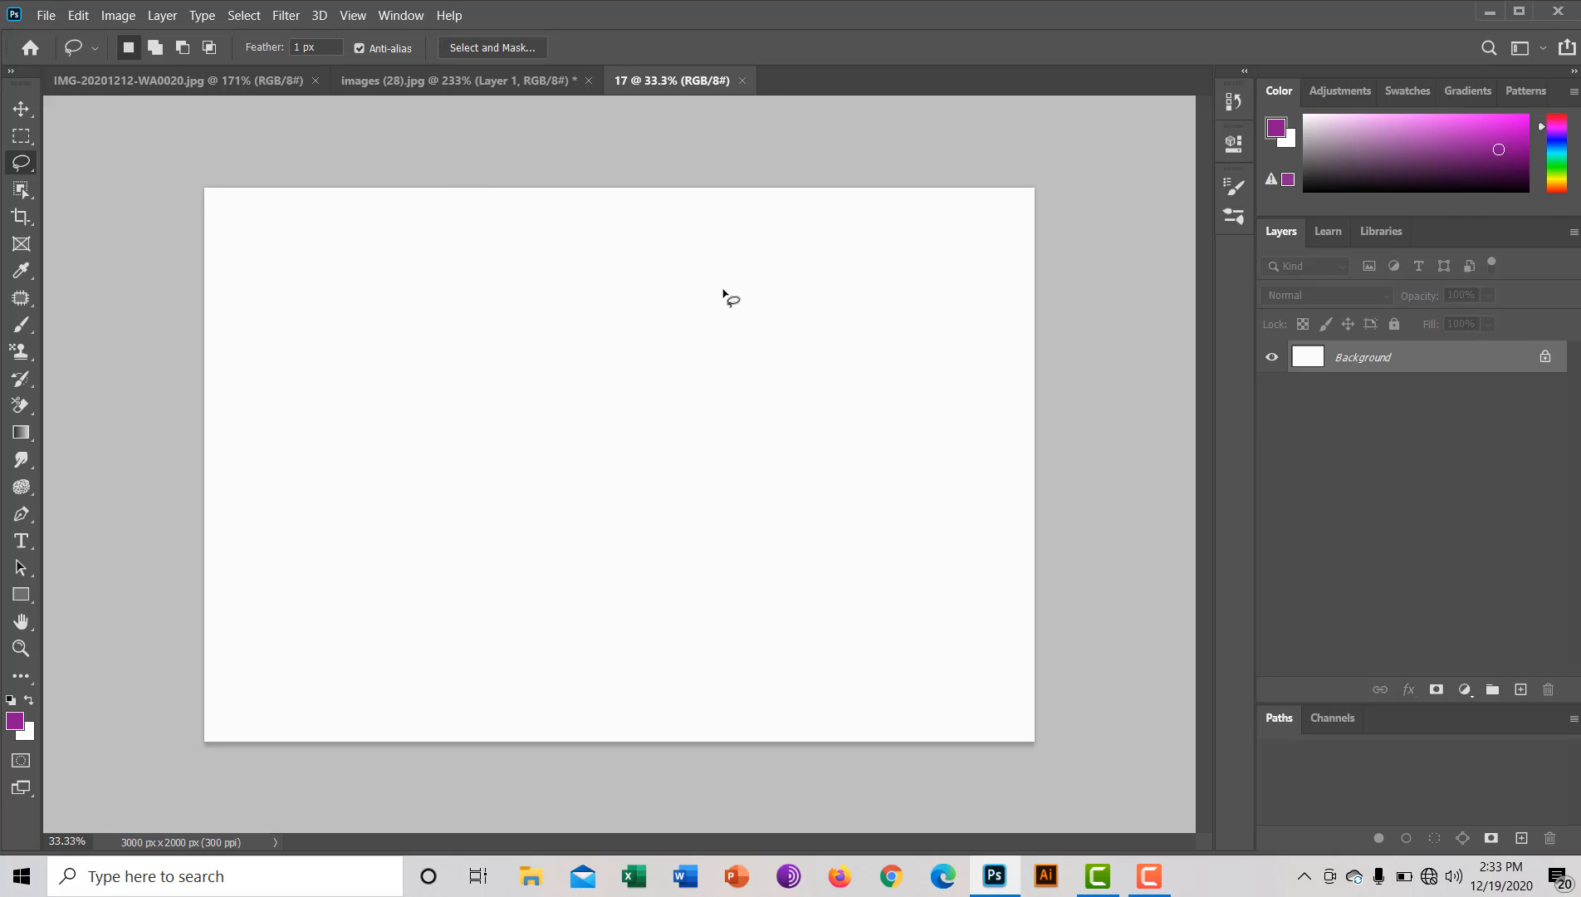
Step: Return to images (28).jpg, nudge the Lasso selection left over the backdrop remnant beside the arm, and delete it
{"action": "left_click", "coordinate": [457, 81]}
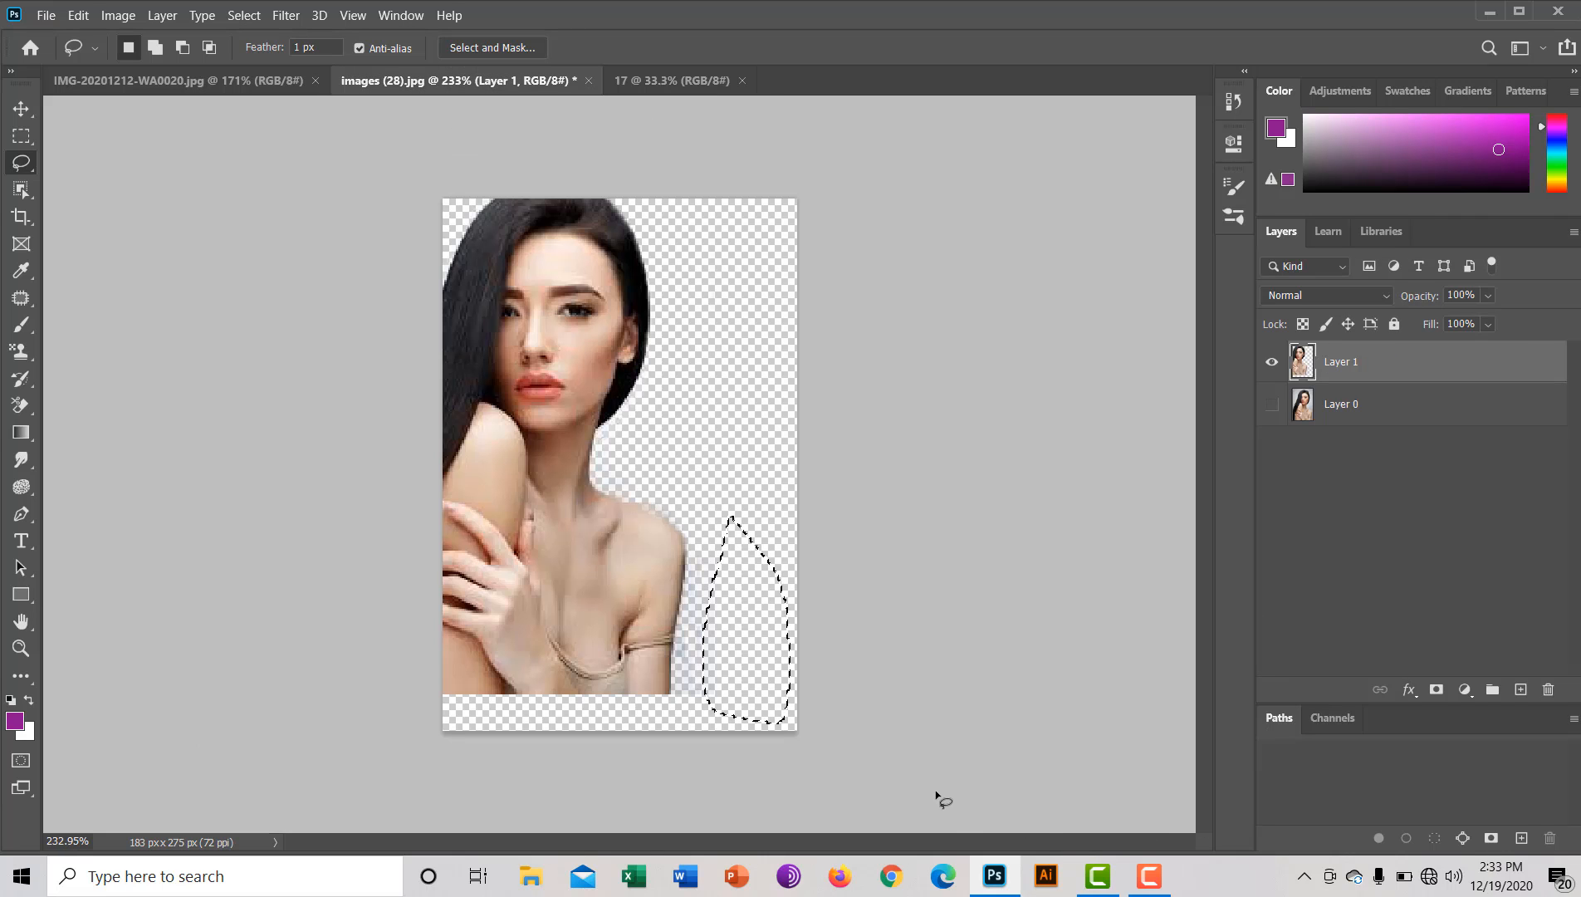
{"action": "key", "text": "Left"}
{"action": "key", "text": "Left"}
{"action": "key", "text": "Left"}
{"action": "key", "text": "Left"}
{"action": "key", "text": "Left"}
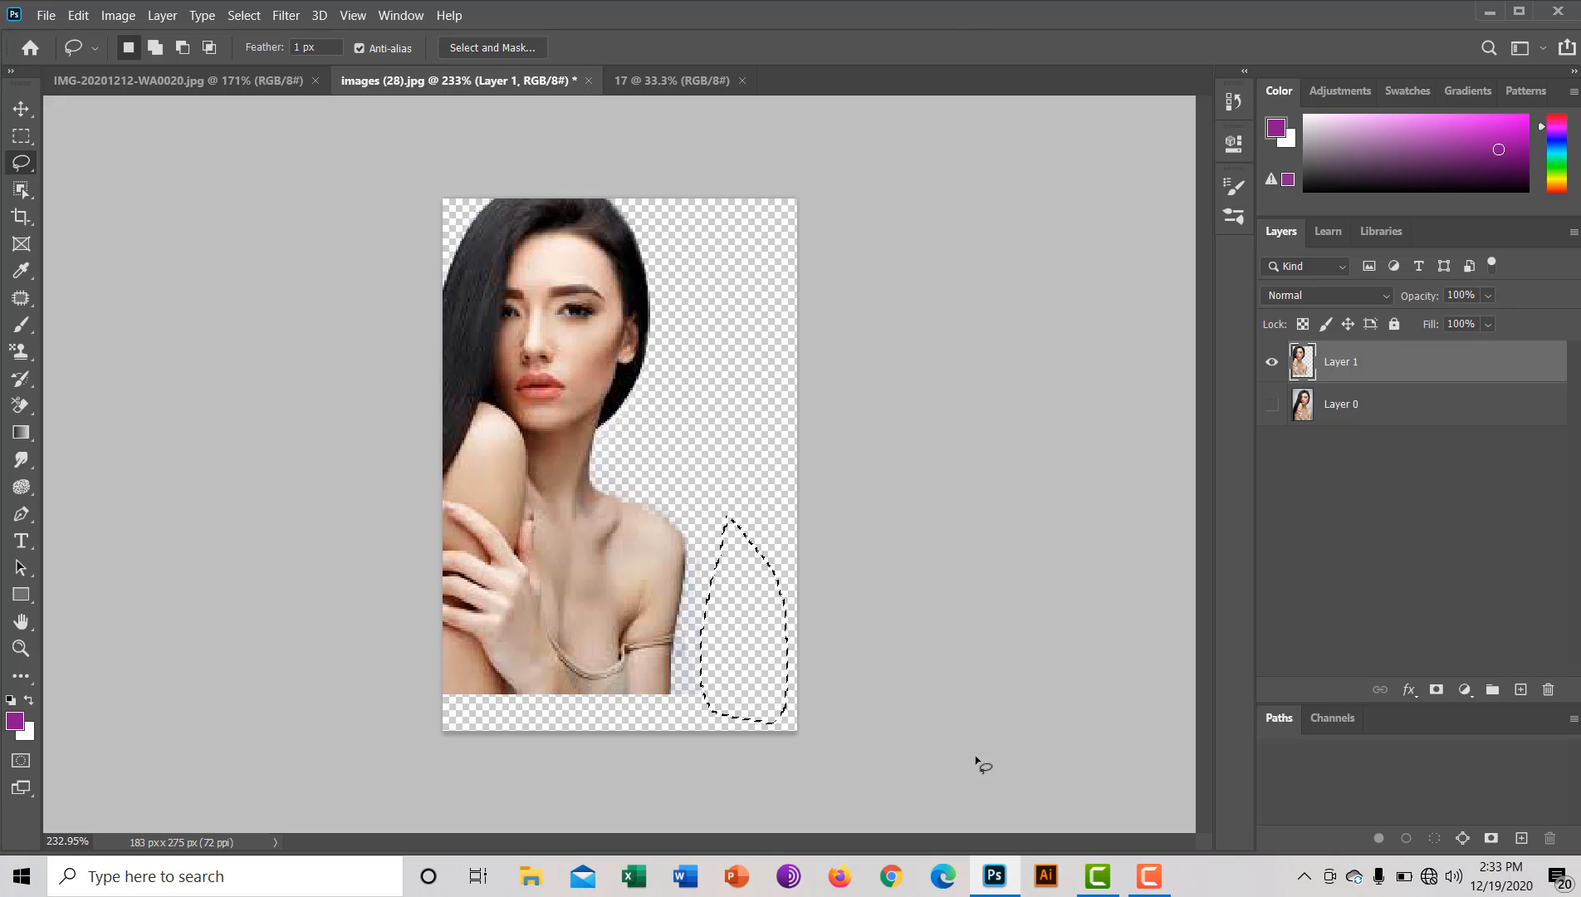
{"action": "key", "text": "Left"}
{"action": "key", "text": "Left"}
{"action": "key", "text": "Left"}
{"action": "key", "text": "Left"}
{"action": "key", "text": "Left"}
{"action": "key", "text": "Left"}
{"action": "key", "text": "Left"}
{"action": "key", "text": "Left"}
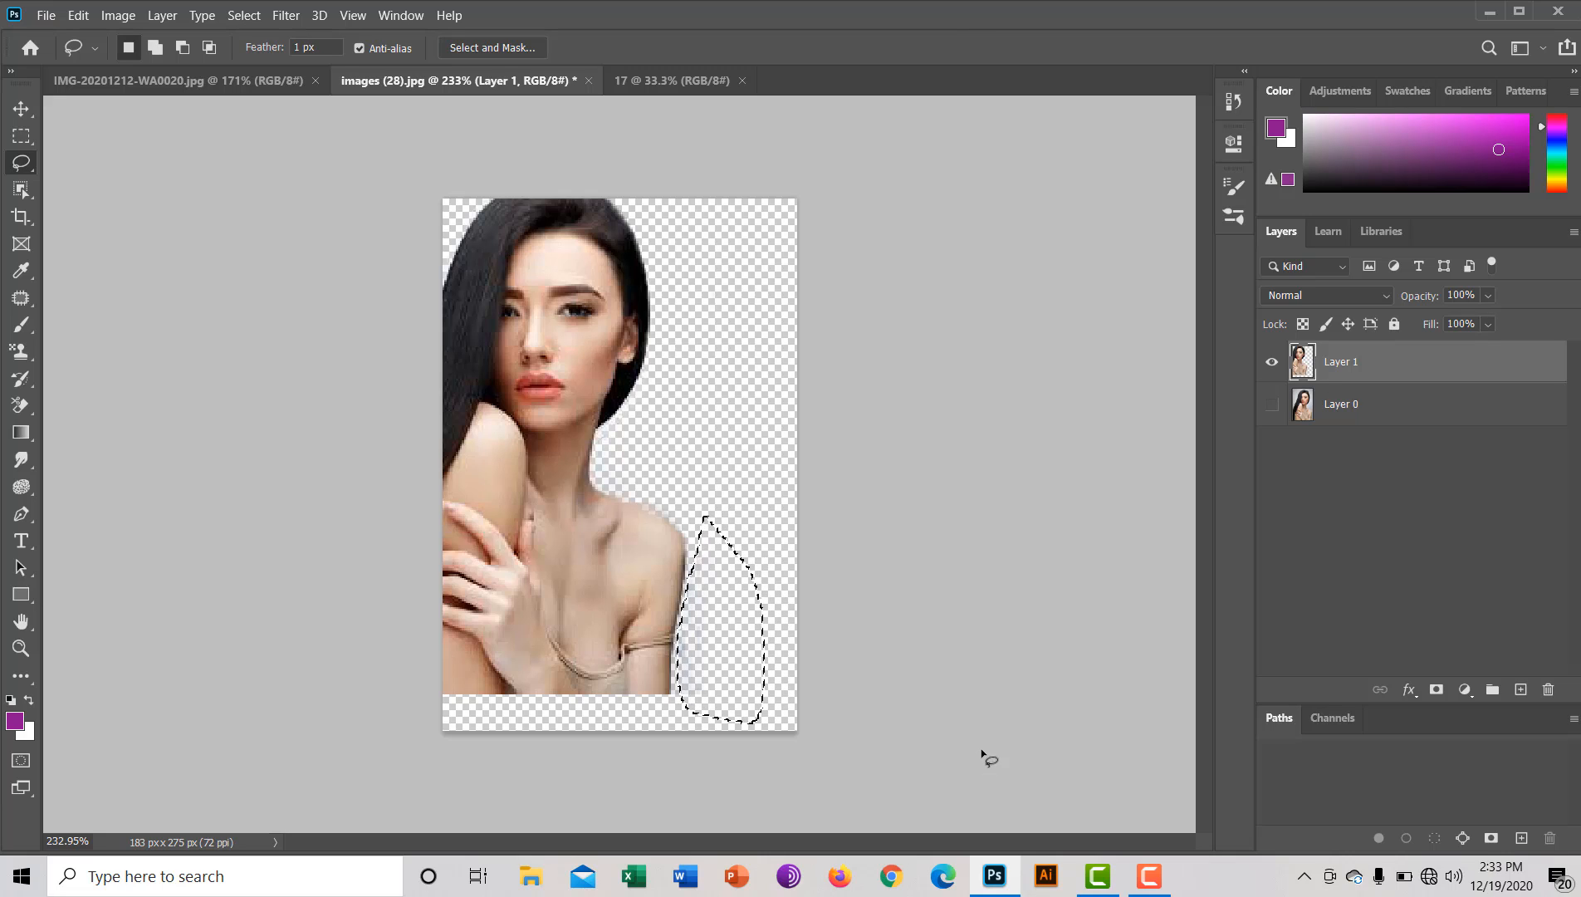
{"action": "key", "text": "Delete"}
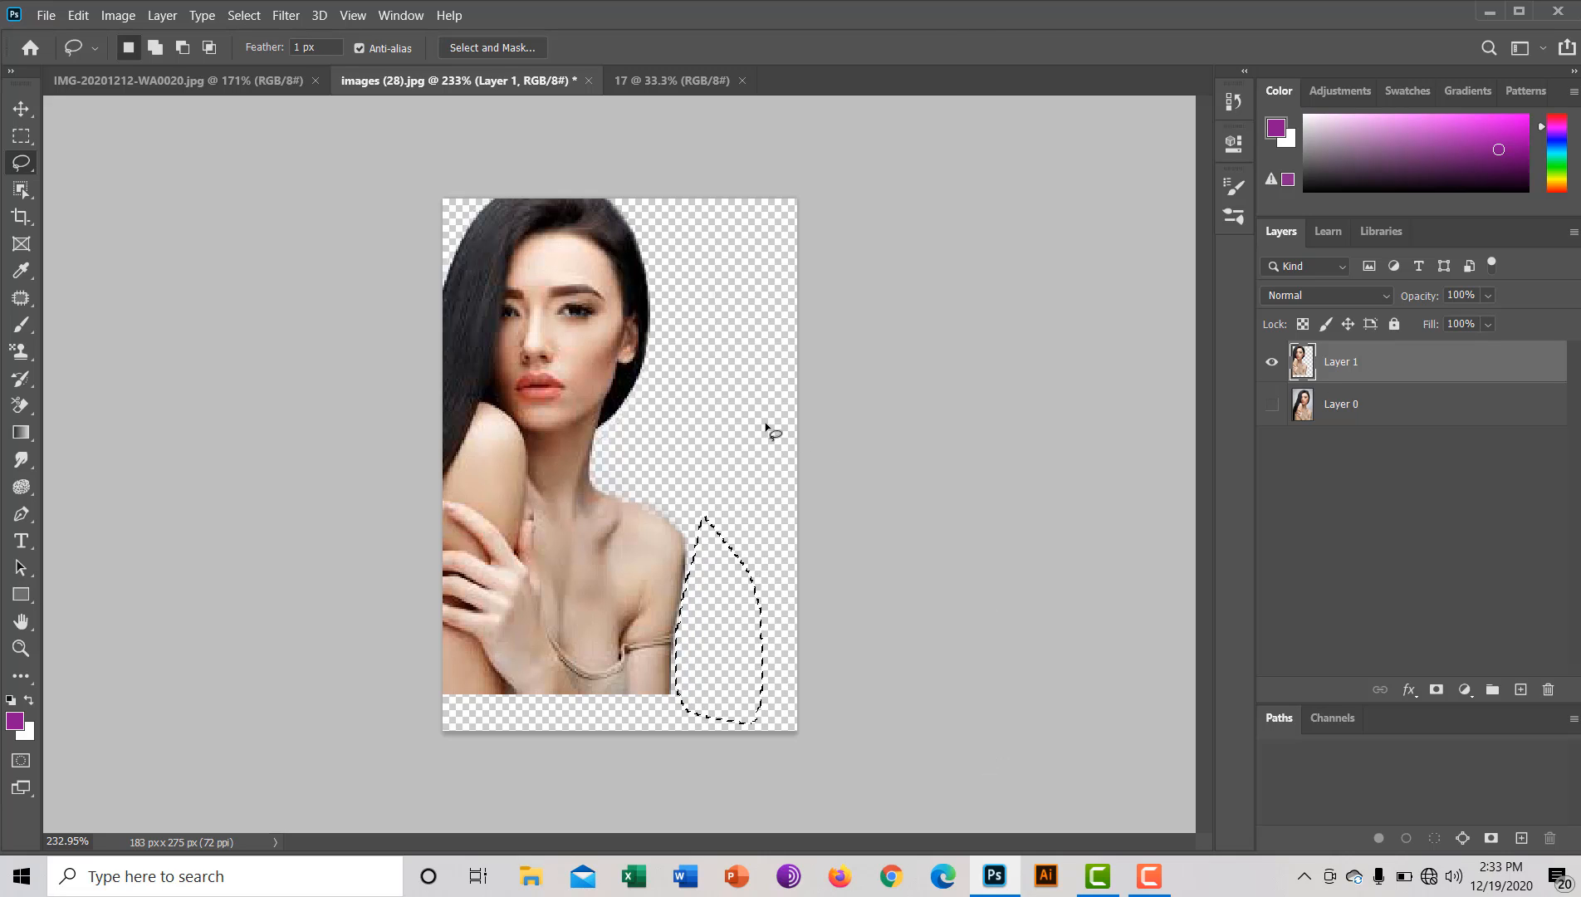
{"action": "left_click", "coordinate": [25, 110]}
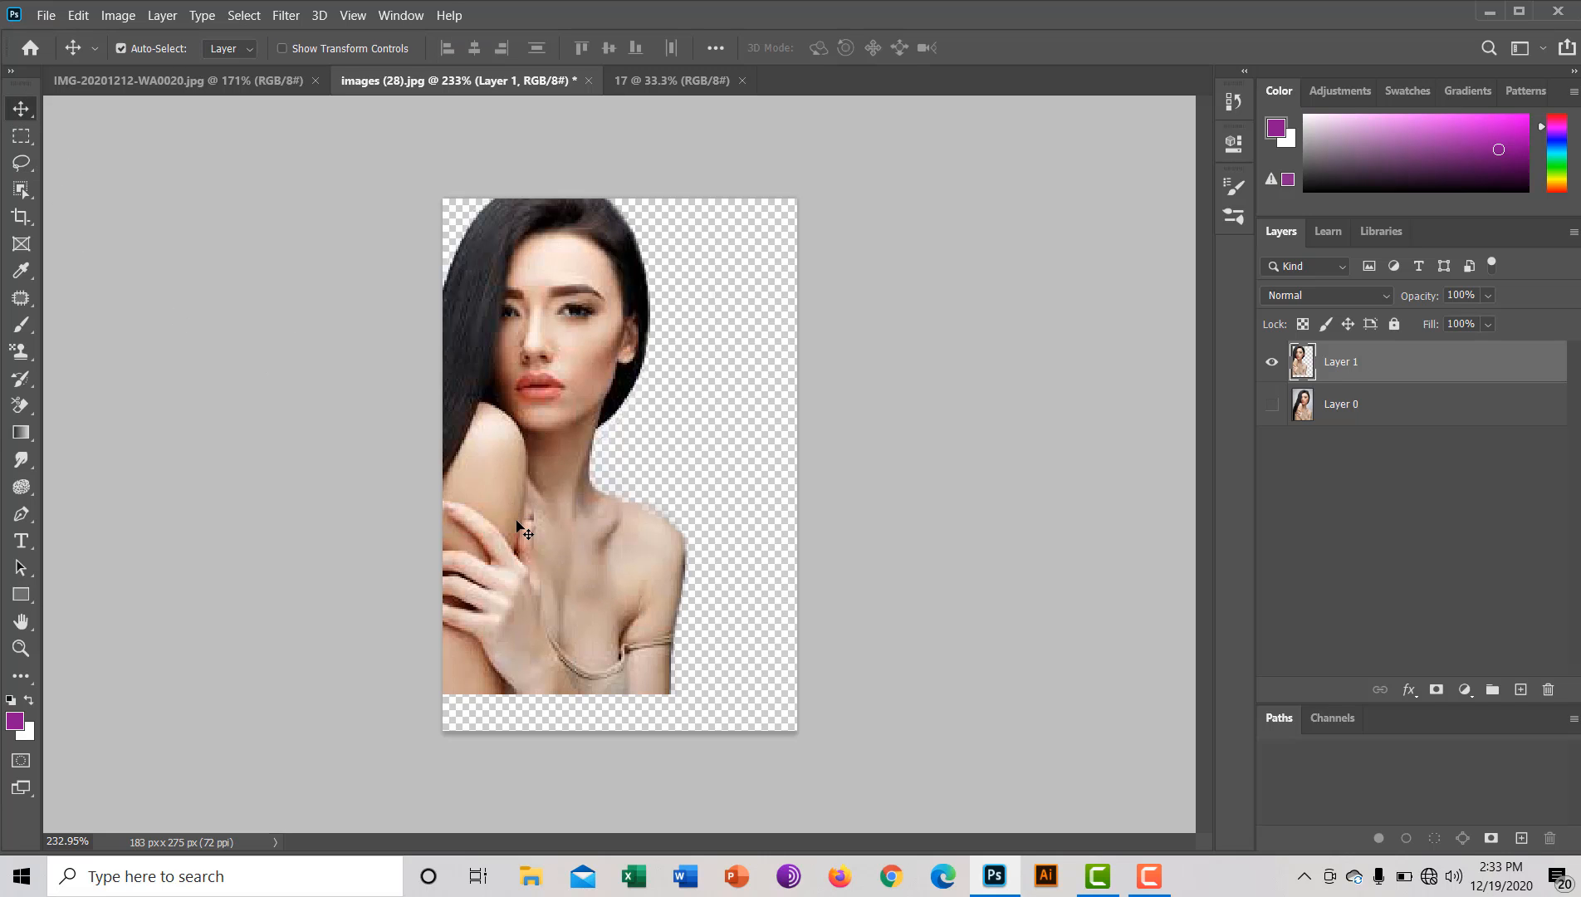
Step: Move the woman's cutout right and down on the canvas to expose the area above her hair
{"action": "left_click_drag", "start_coordinate": [518, 529], "coordinate": [729, 522]}
{"action": "left_click_drag", "start_coordinate": [538, 461], "coordinate": [572, 724]}
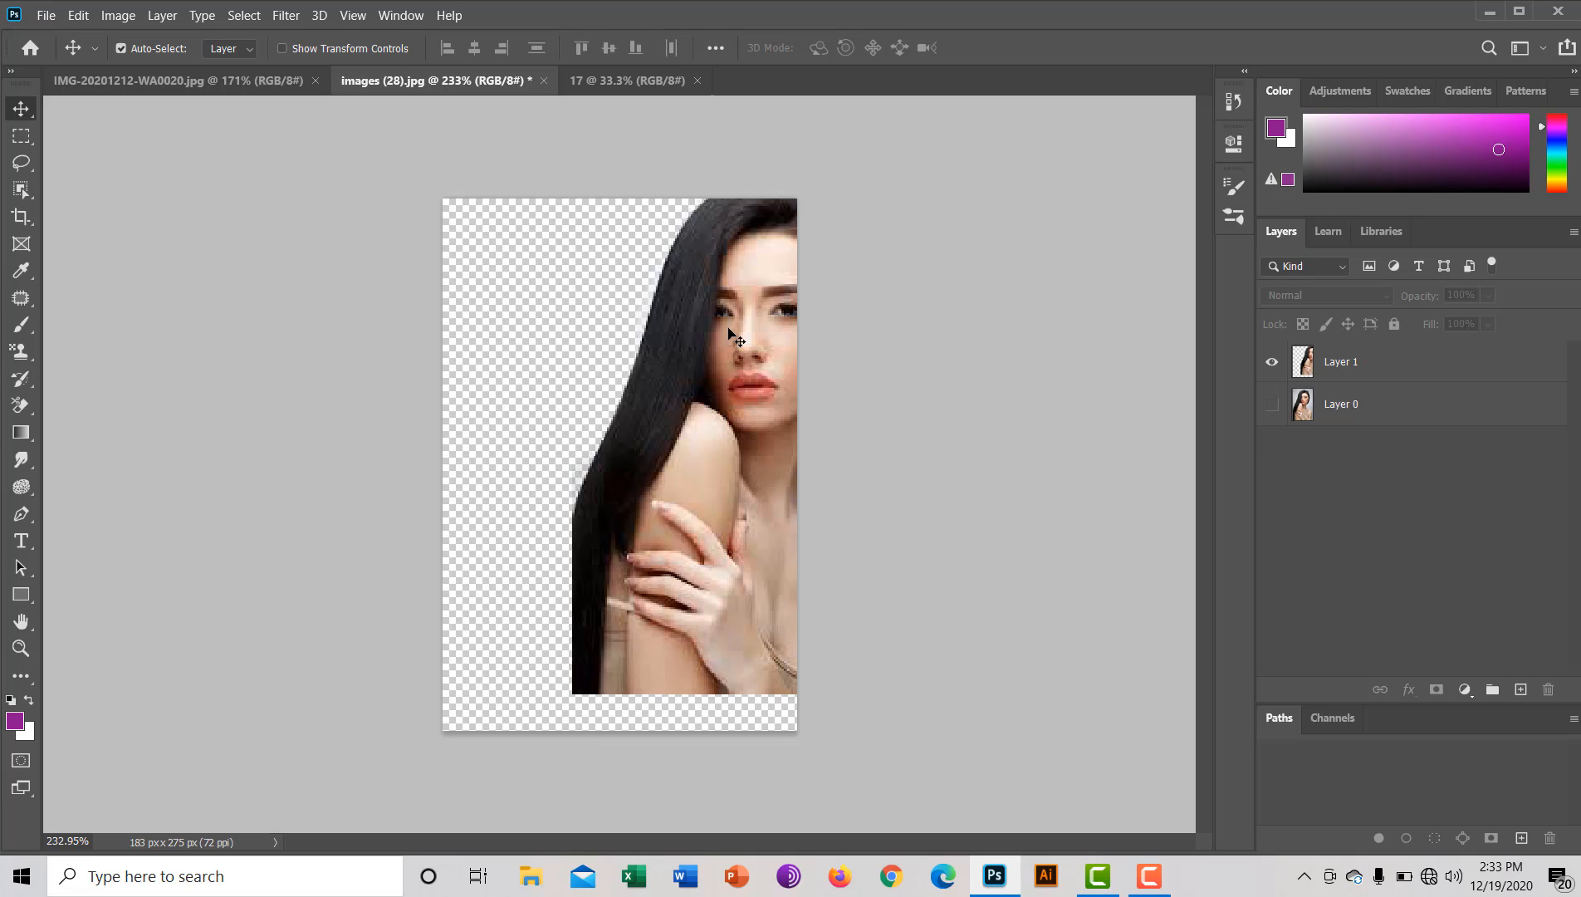
{"action": "left_click_drag", "start_coordinate": [729, 334], "coordinate": [629, 521]}
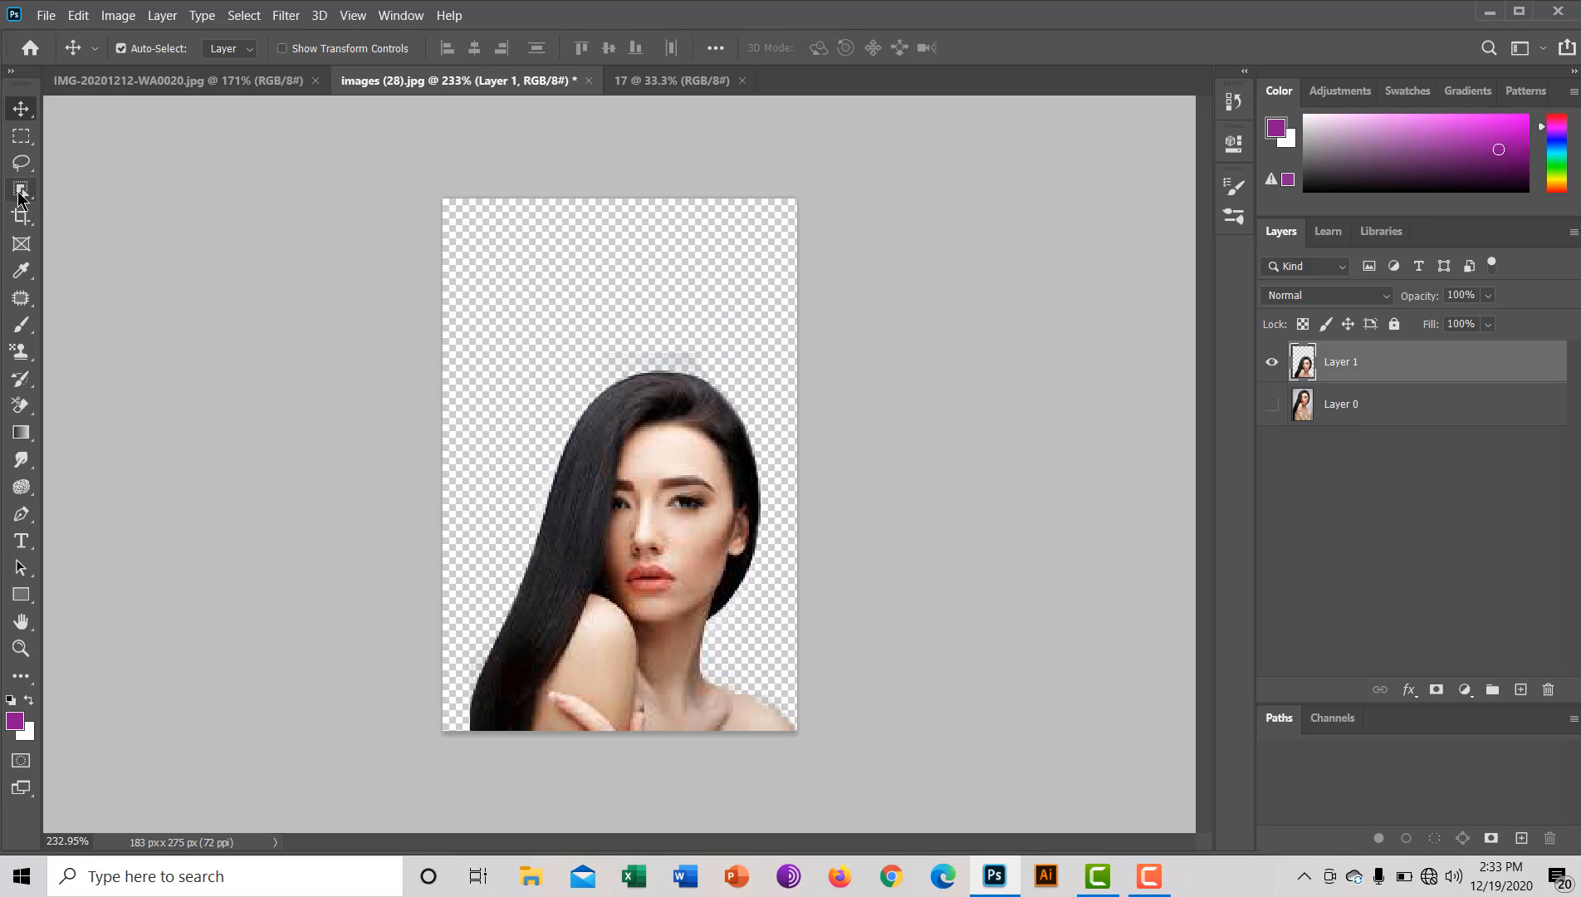
Step: Outline the backdrop remnants just above the woman's hair with freehand Lasso selections, nudge the selection up, and deselect it
{"action": "left_click", "coordinate": [20, 162]}
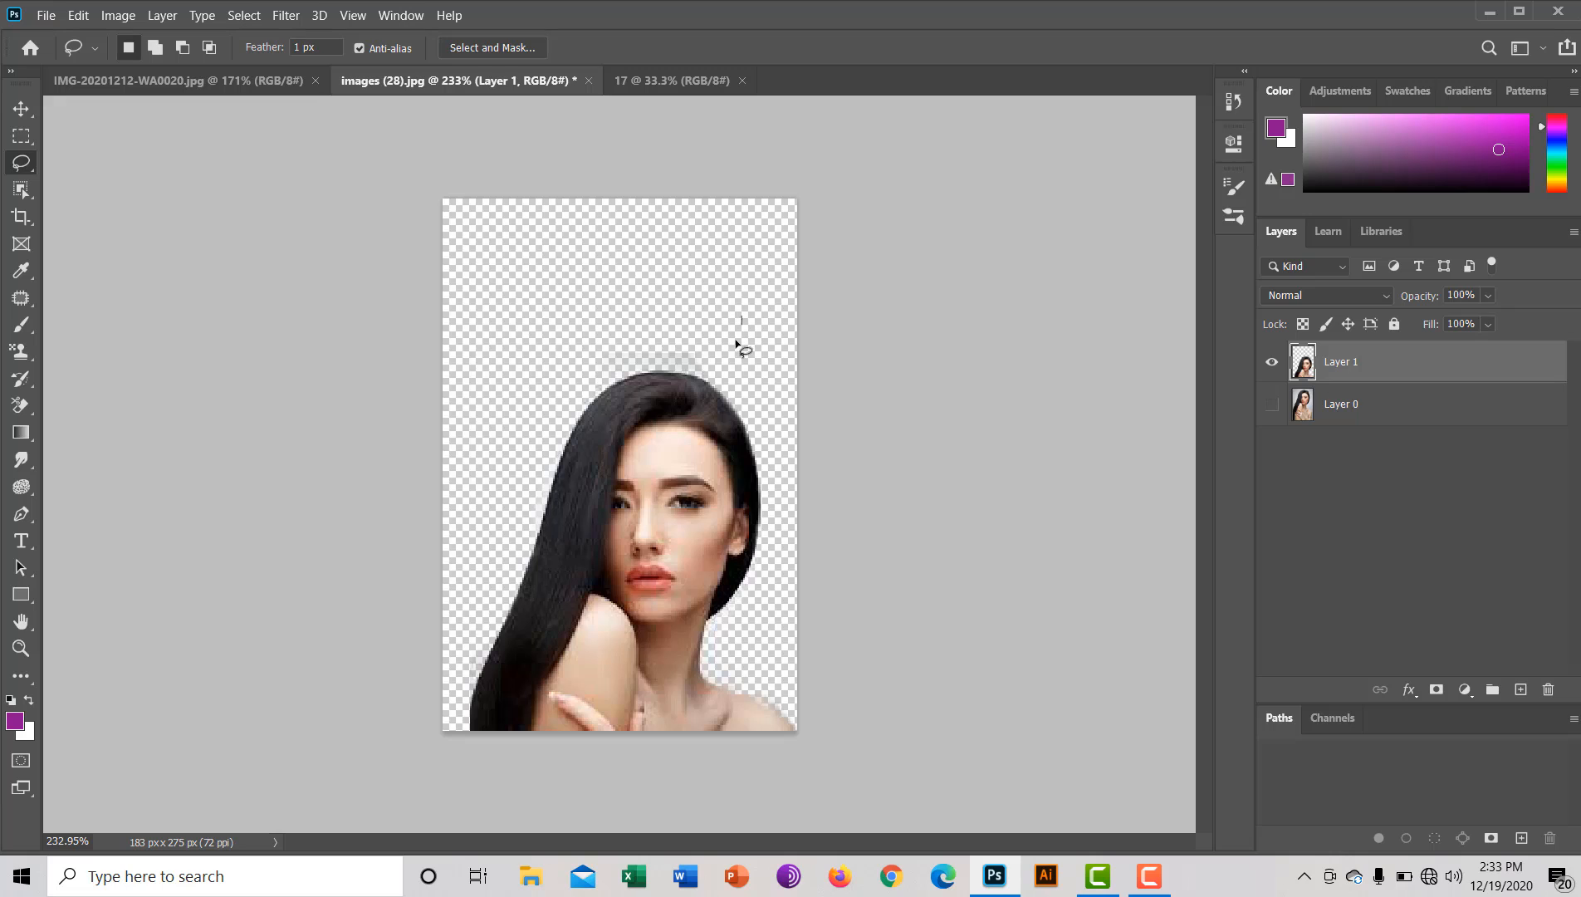
{"action": "mouse_move", "coordinate": [526, 356]}
{"action": "left_mouse_down"}
{"action": "mouse_move", "coordinate": [739, 316]}
{"action": "mouse_move", "coordinate": [682, 335]}
{"action": "left_mouse_up"}
{"action": "left_click", "coordinate": [673, 266]}
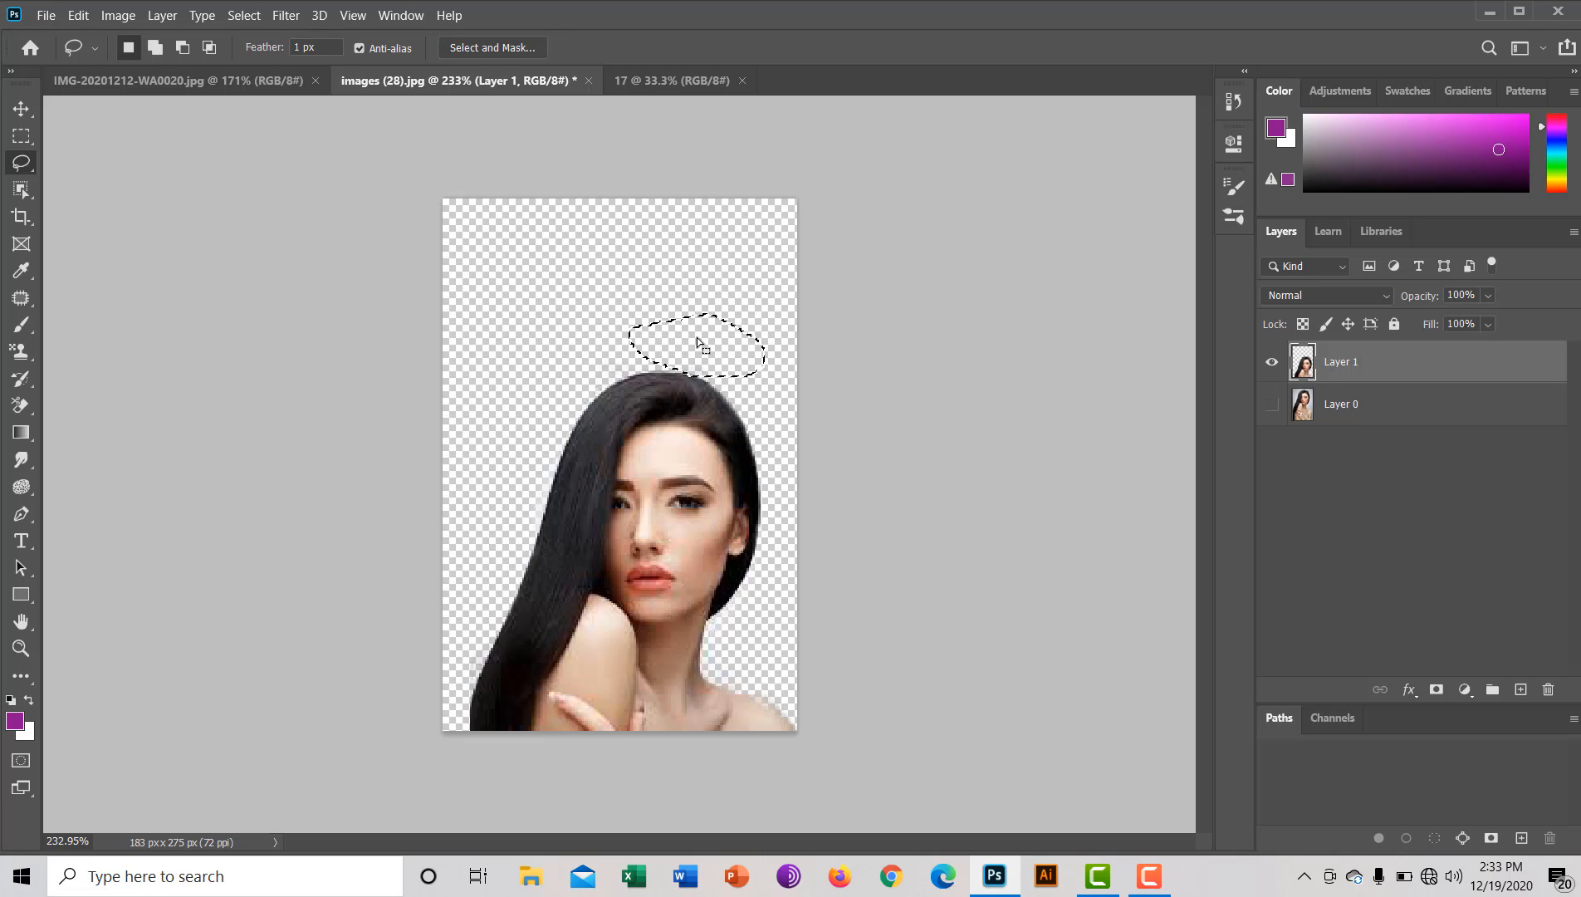
{"action": "key", "text": "Up"}
{"action": "key", "text": "Up"}
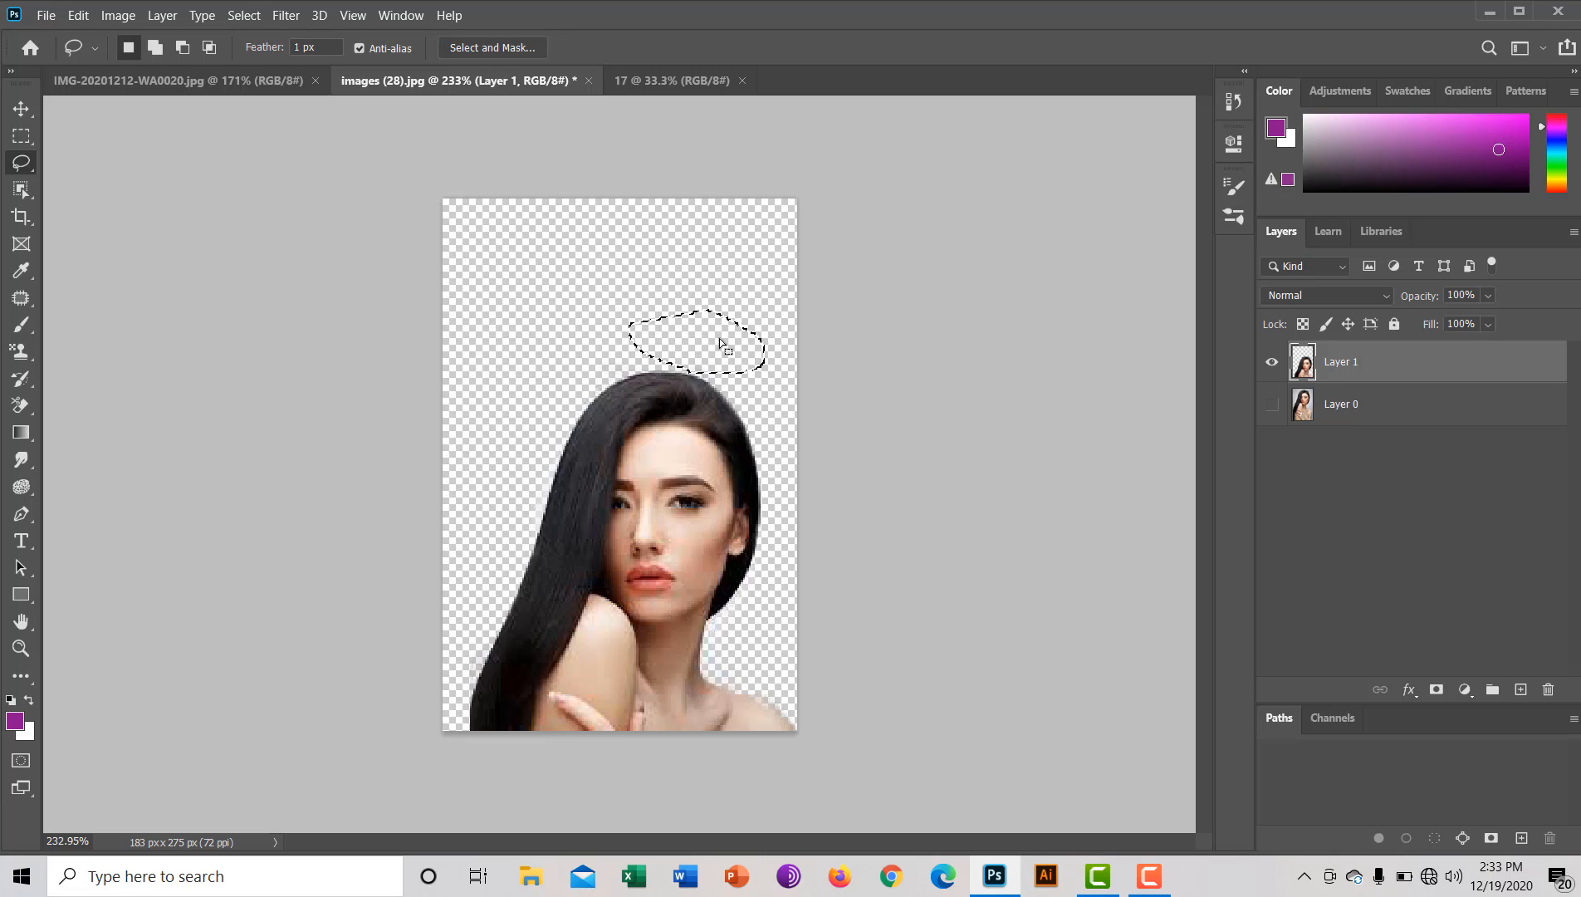
{"action": "left_click", "coordinate": [668, 276]}
{"action": "left_click_drag", "start_coordinate": [639, 376], "coordinate": [641, 379]}
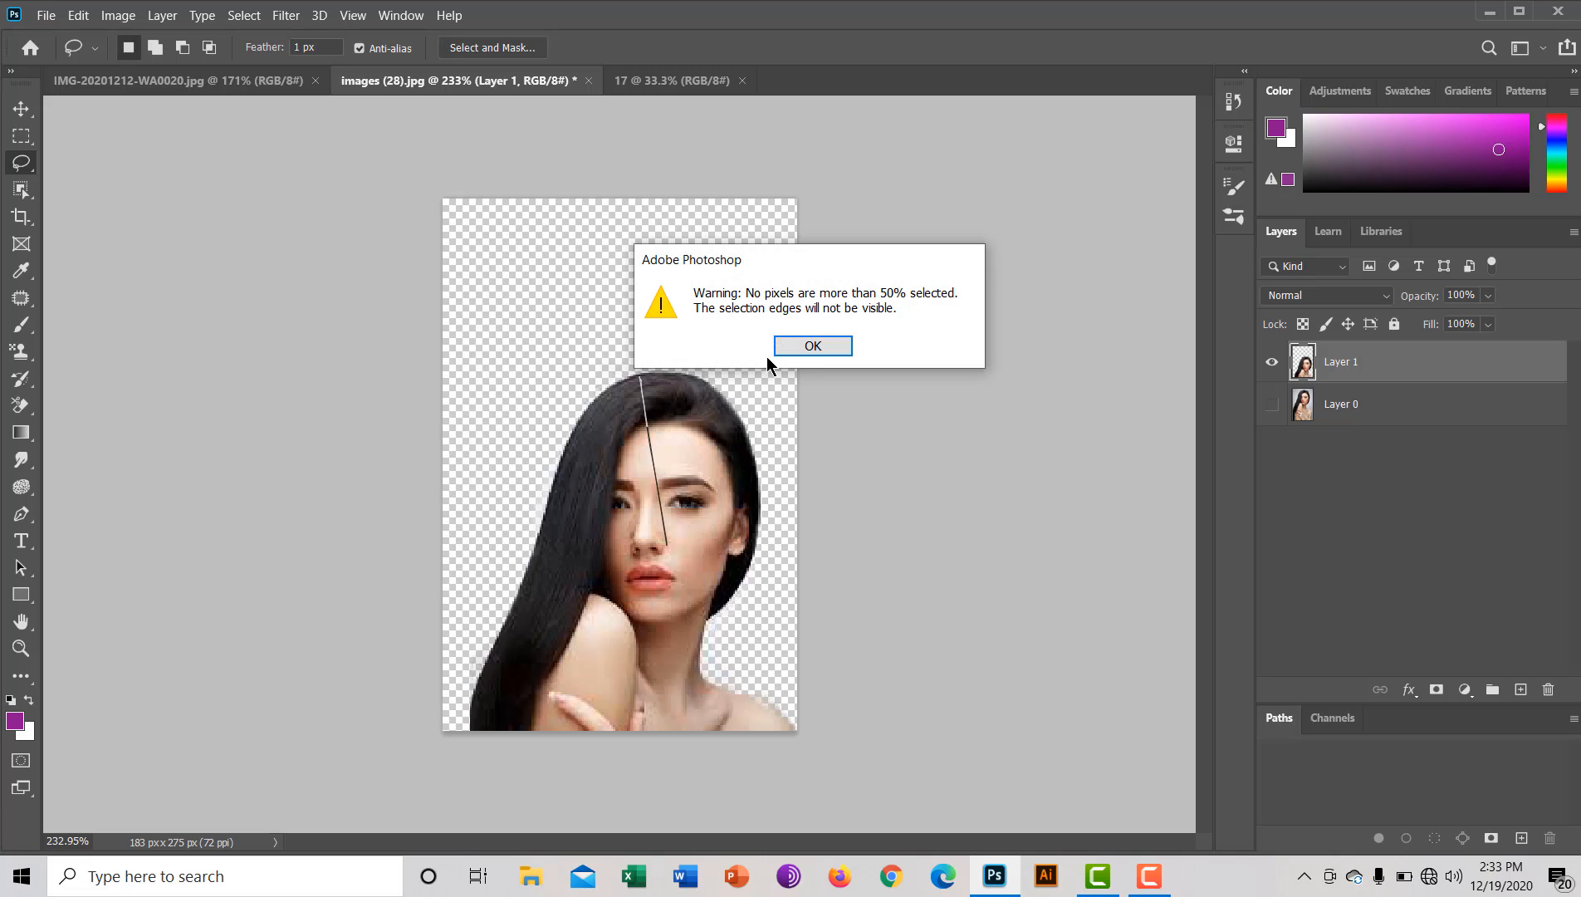
{"action": "key", "text": "Return"}
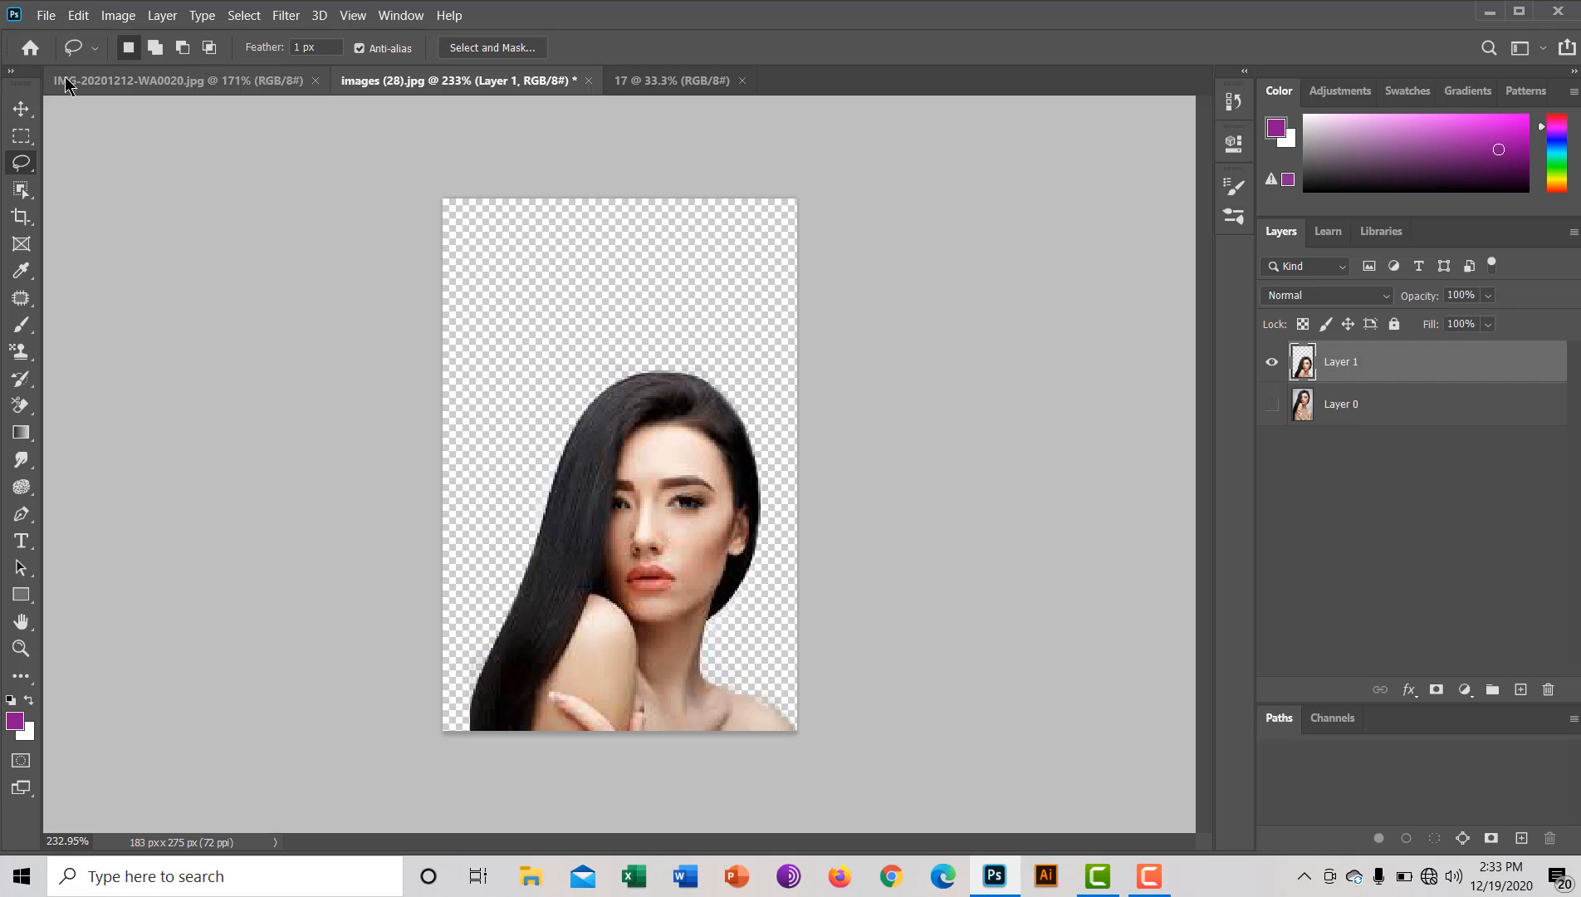
Step: Move the woman's cutout up and slightly left until its lower edge meets the bottom of the canvas
{"action": "left_click", "coordinate": [21, 108]}
{"action": "left_click_drag", "start_coordinate": [636, 556], "coordinate": [598, 404]}
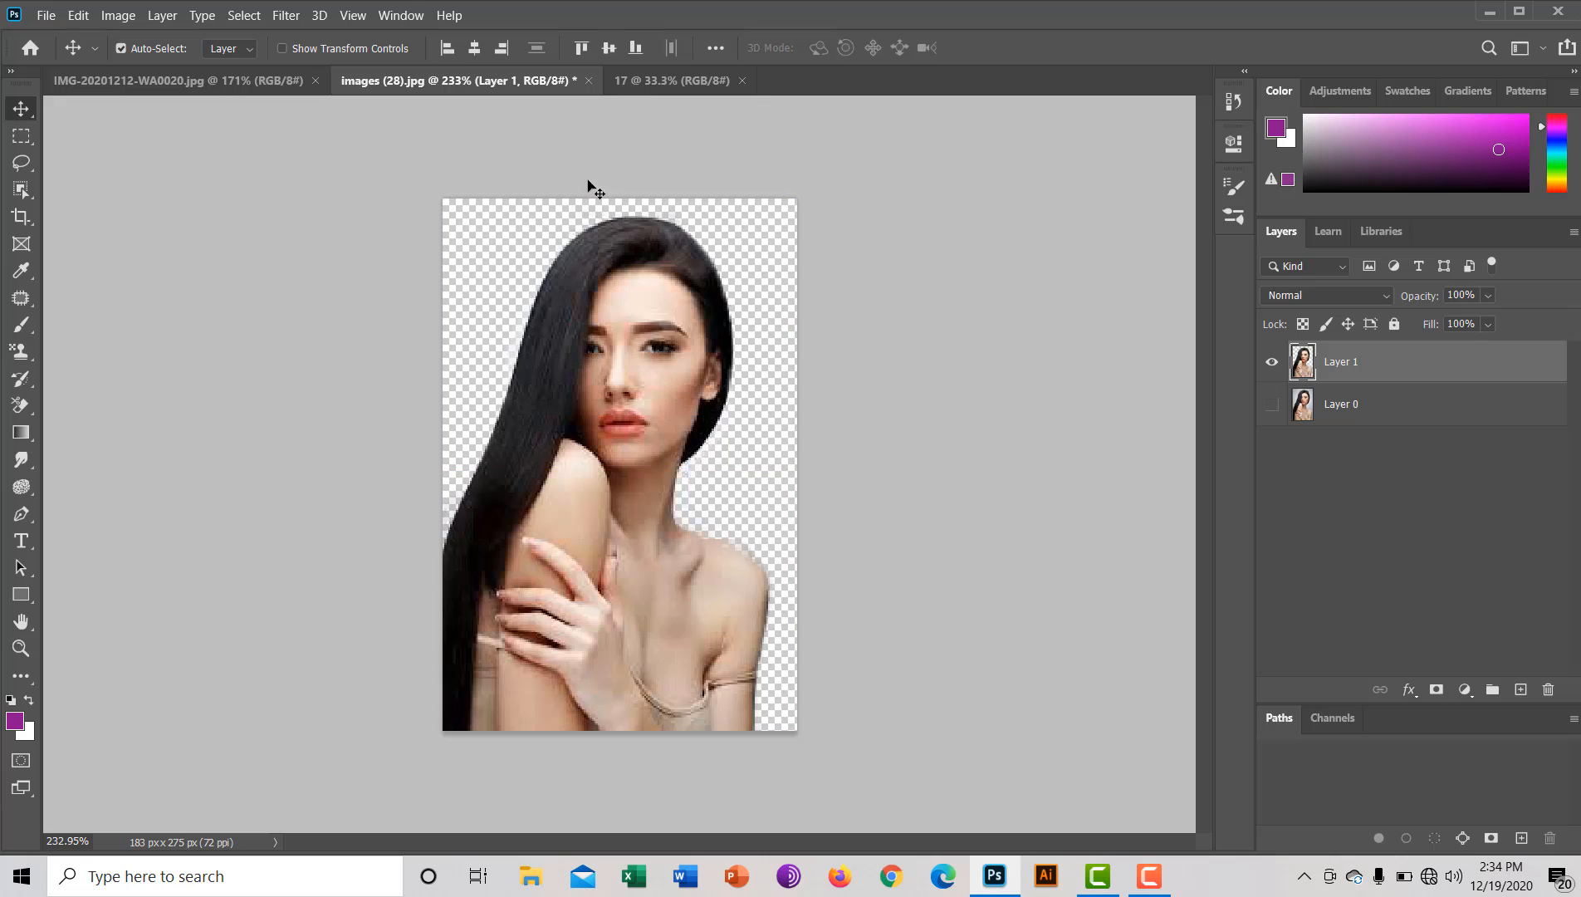
Step: In document 17, duplicate the Background layer and fill the copy with a horizontal linear gradient from cyan to magenta
{"action": "left_click", "coordinate": [637, 81]}
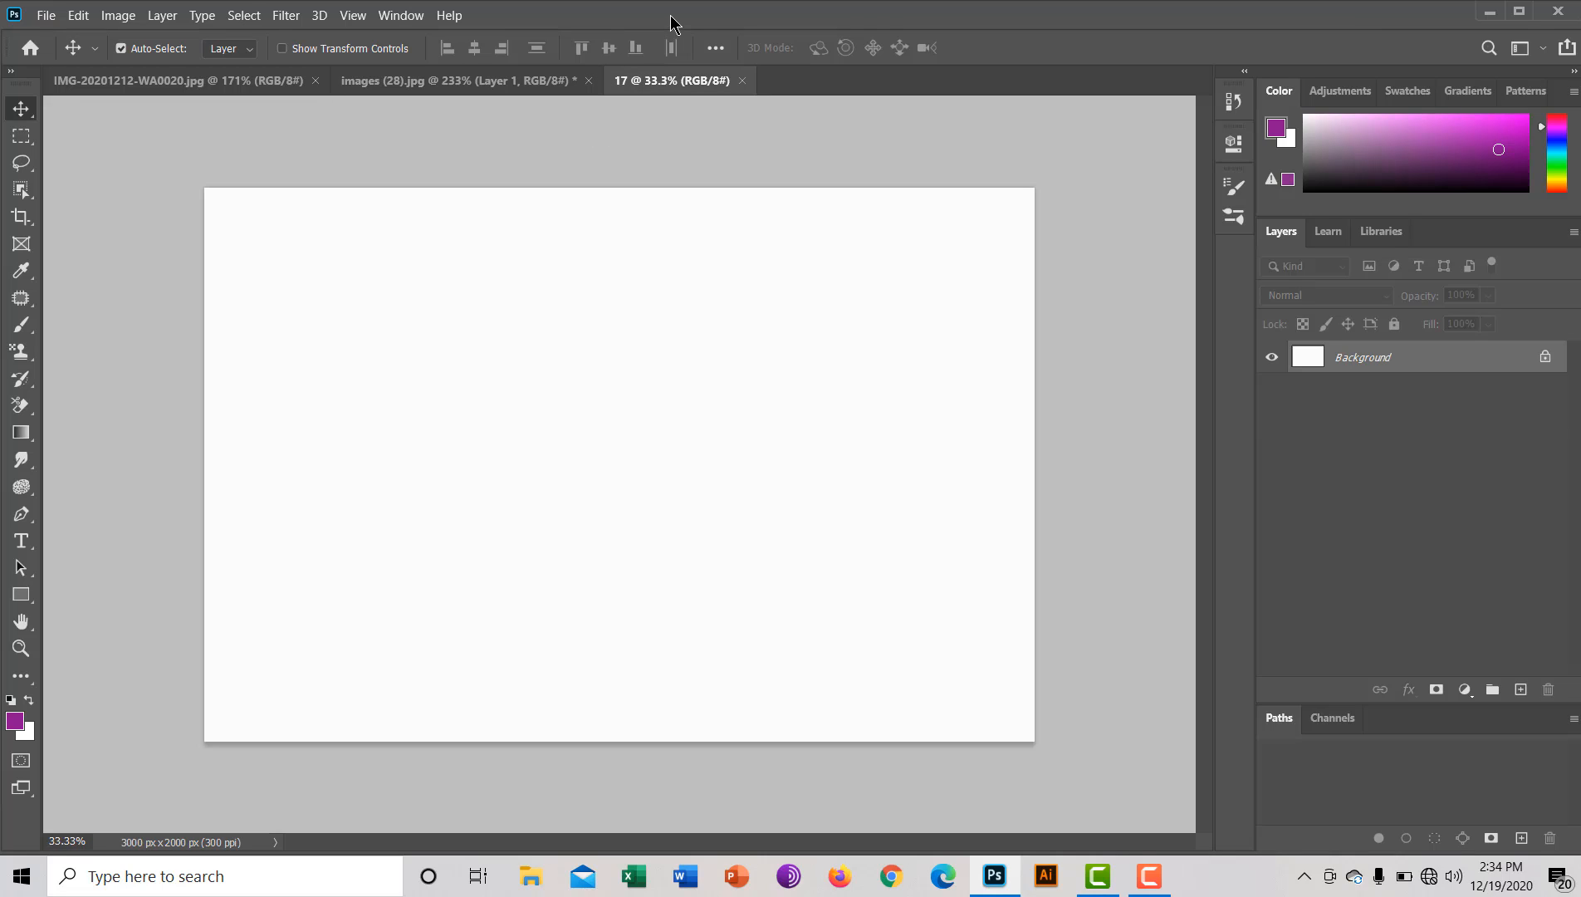
{"action": "left_click", "coordinate": [21, 136]}
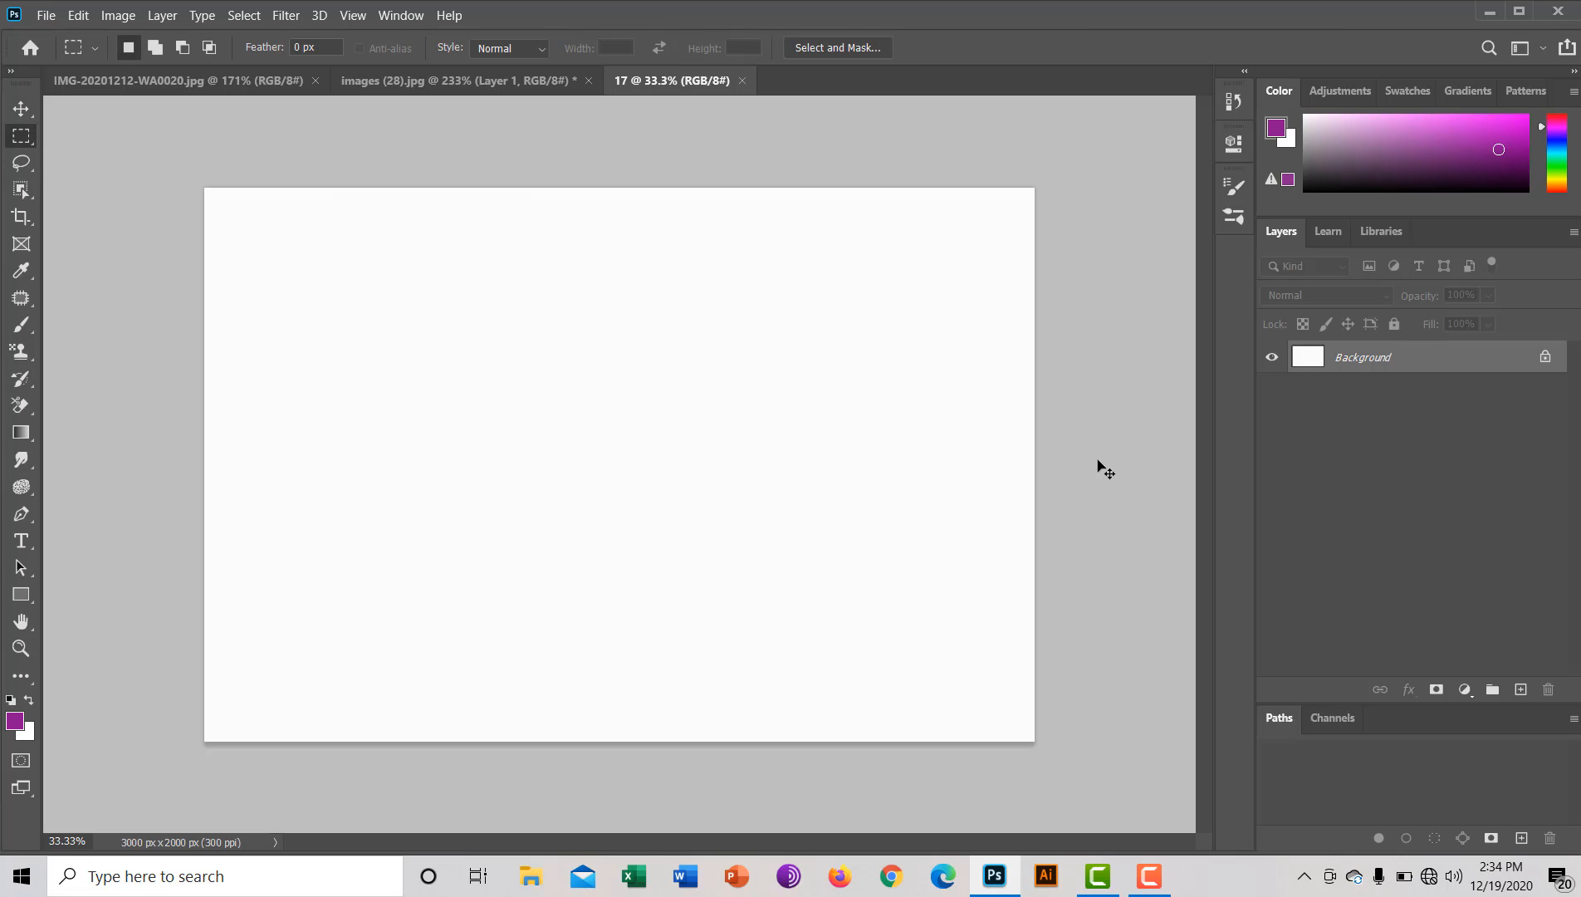
{"action": "key", "text": "ctrl+j"}
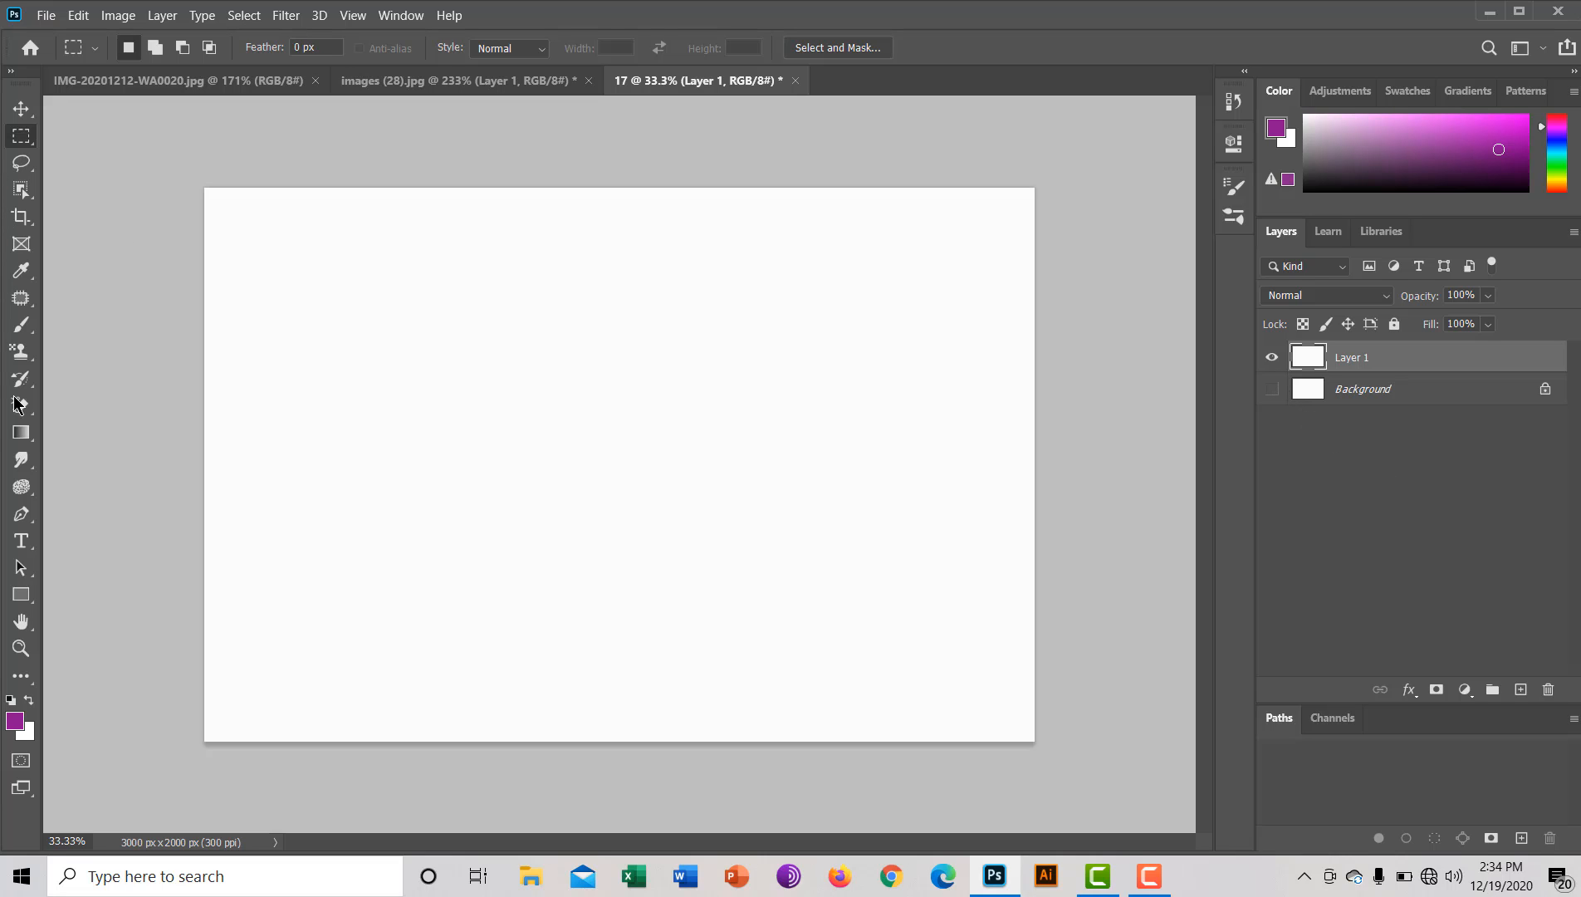
{"action": "left_click", "coordinate": [21, 432]}
{"action": "left_click_drag", "start_coordinate": [176, 406], "coordinate": [1166, 388]}
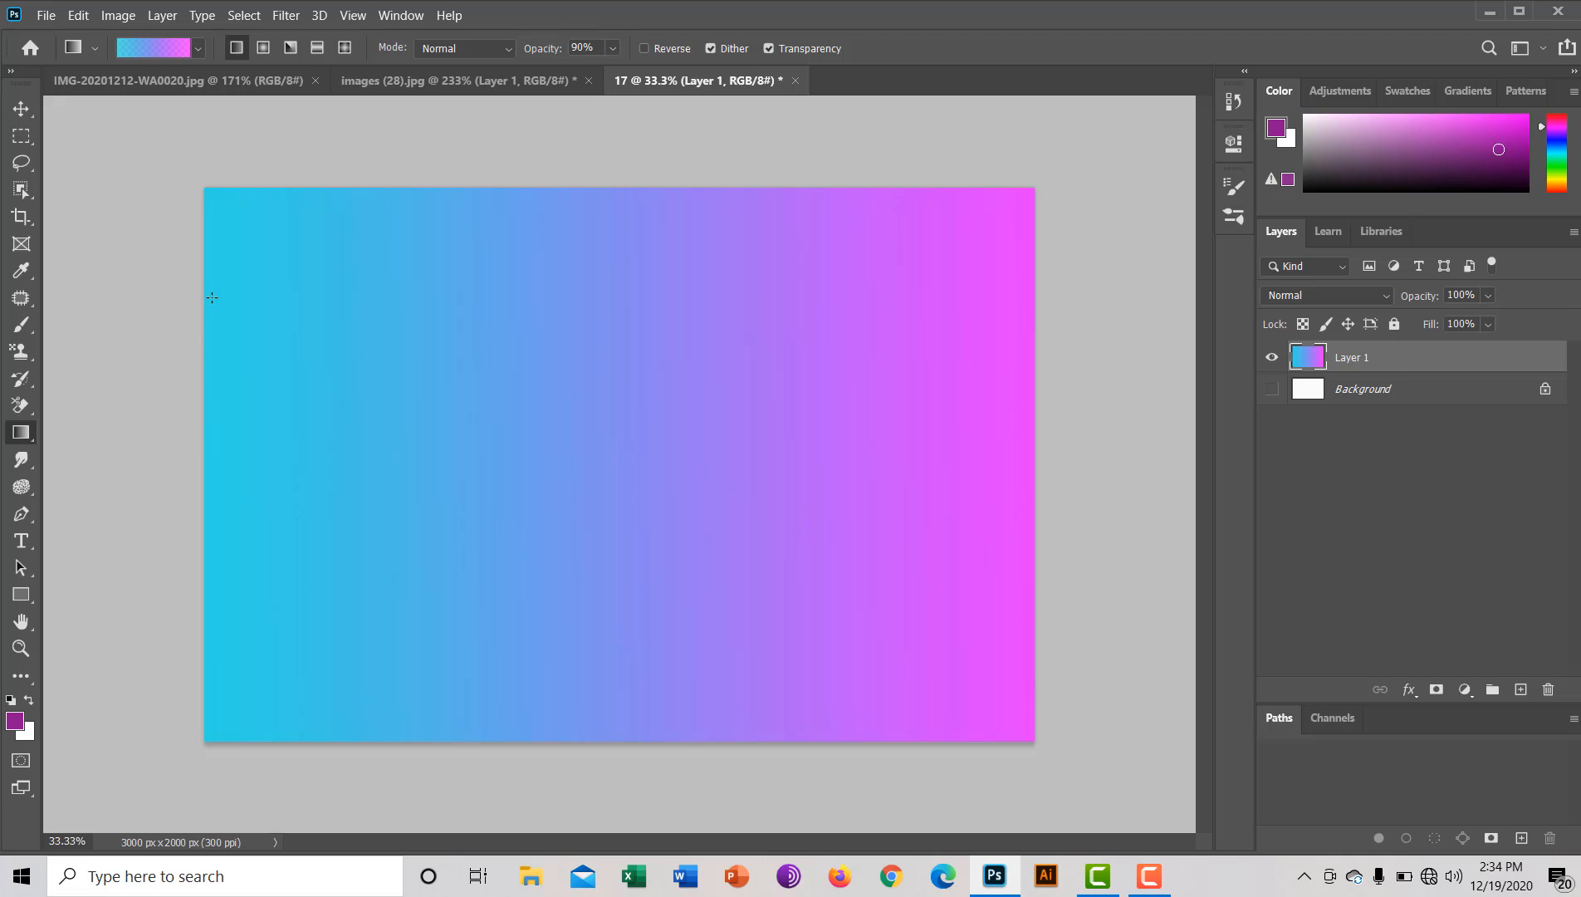
Step: Delete the left half of the gradient layer using a rectangular marquee selection, and deselect
{"action": "left_click", "coordinate": [23, 137]}
{"action": "left_click_drag", "start_coordinate": [149, 144], "coordinate": [622, 789]}
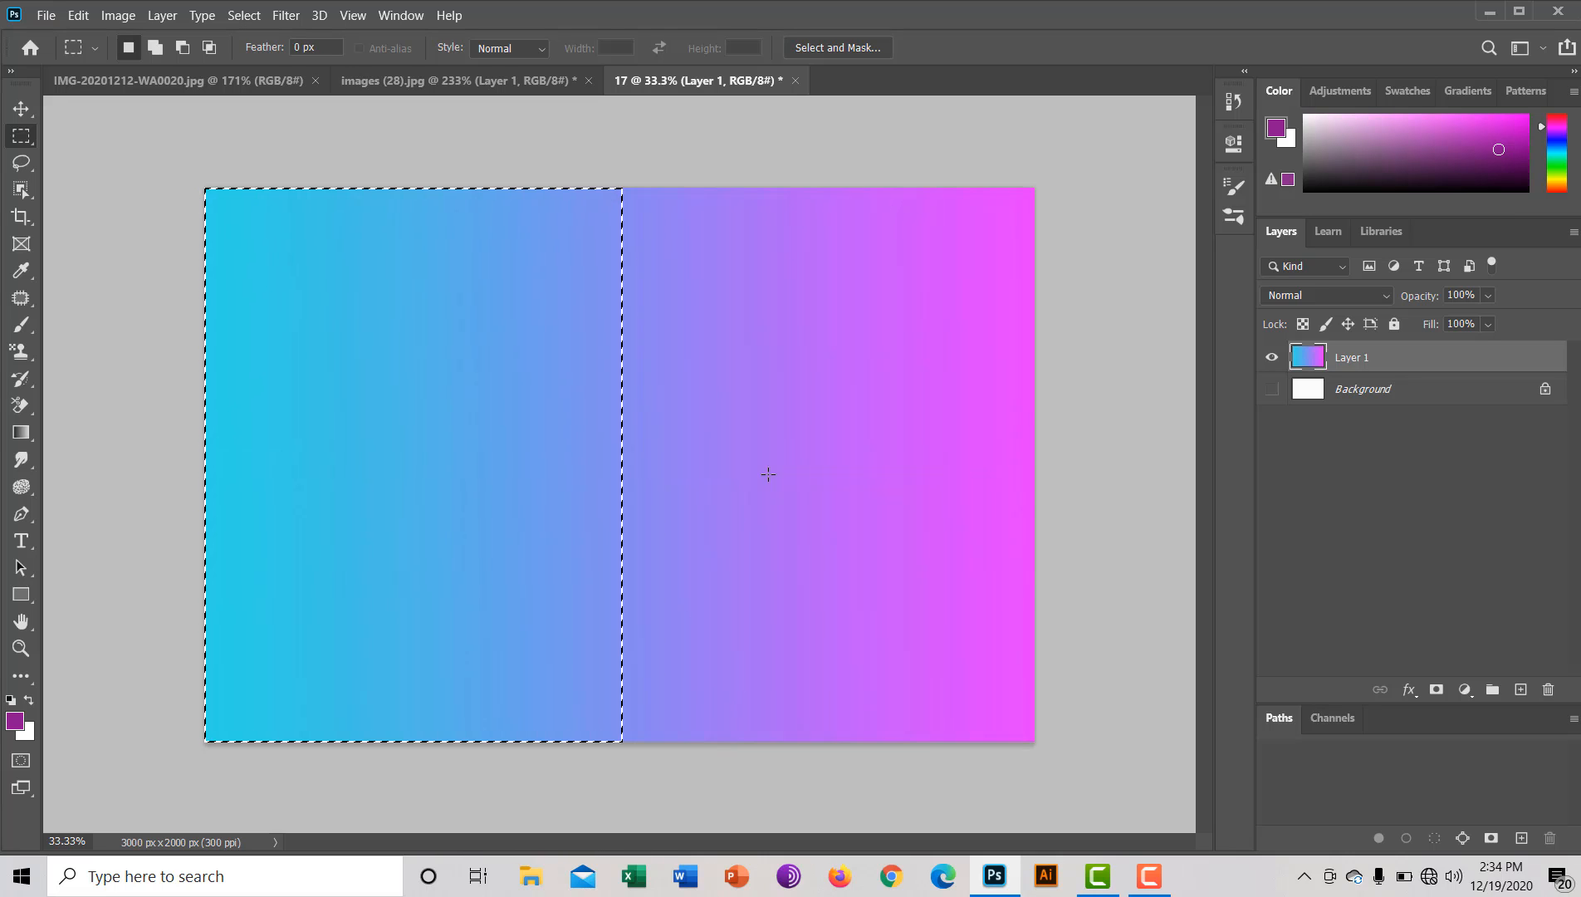
{"action": "key", "text": "Delete"}
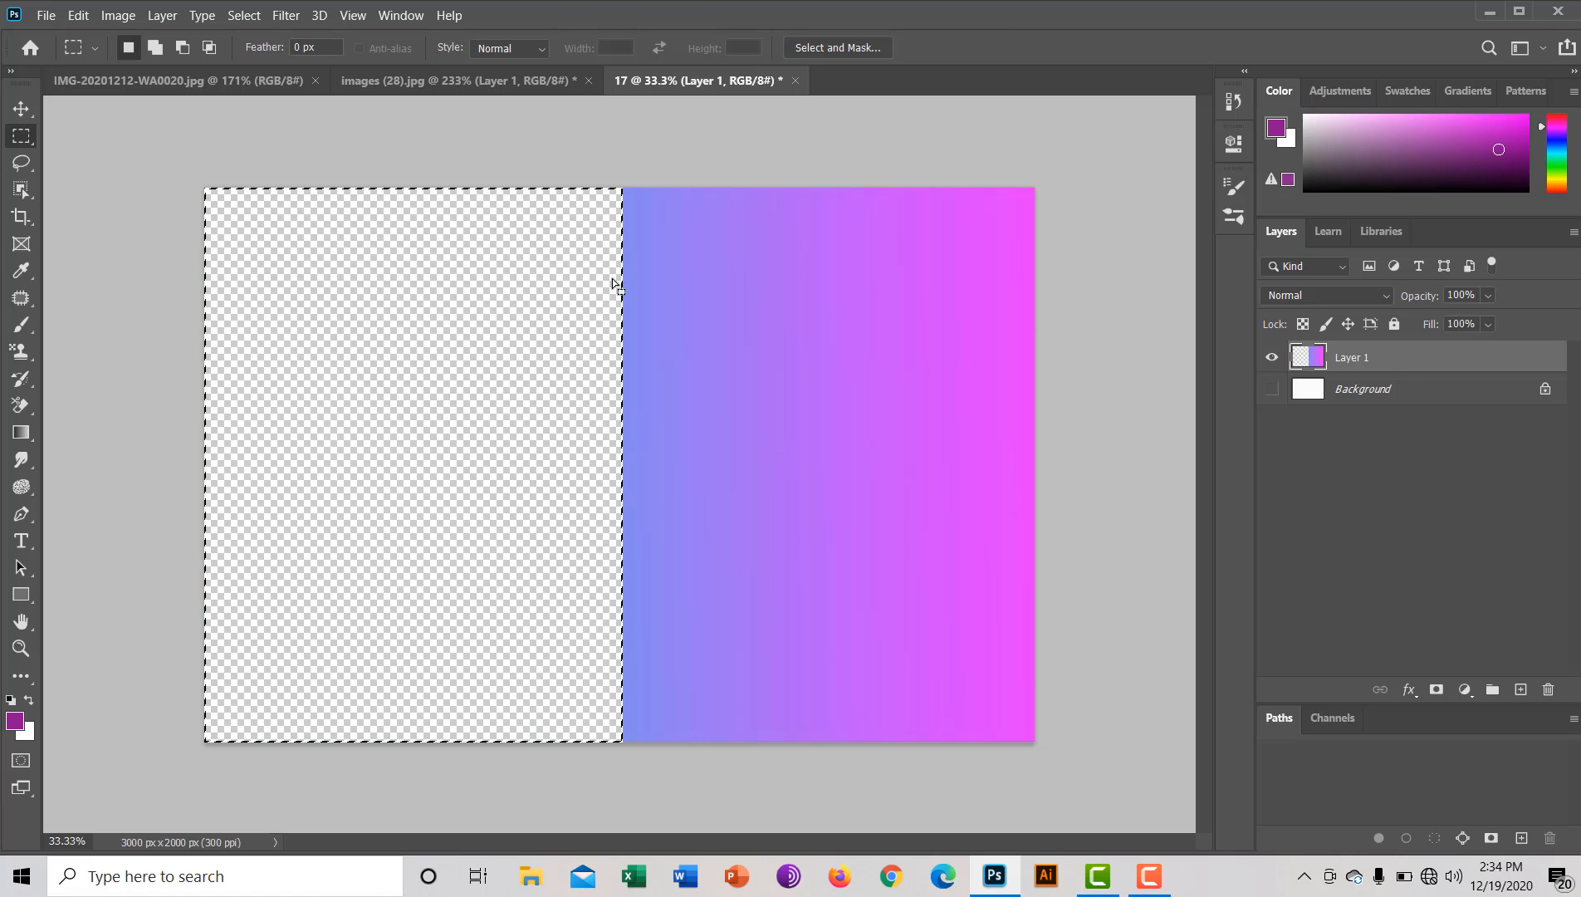
{"action": "key", "text": "ctrl+d"}
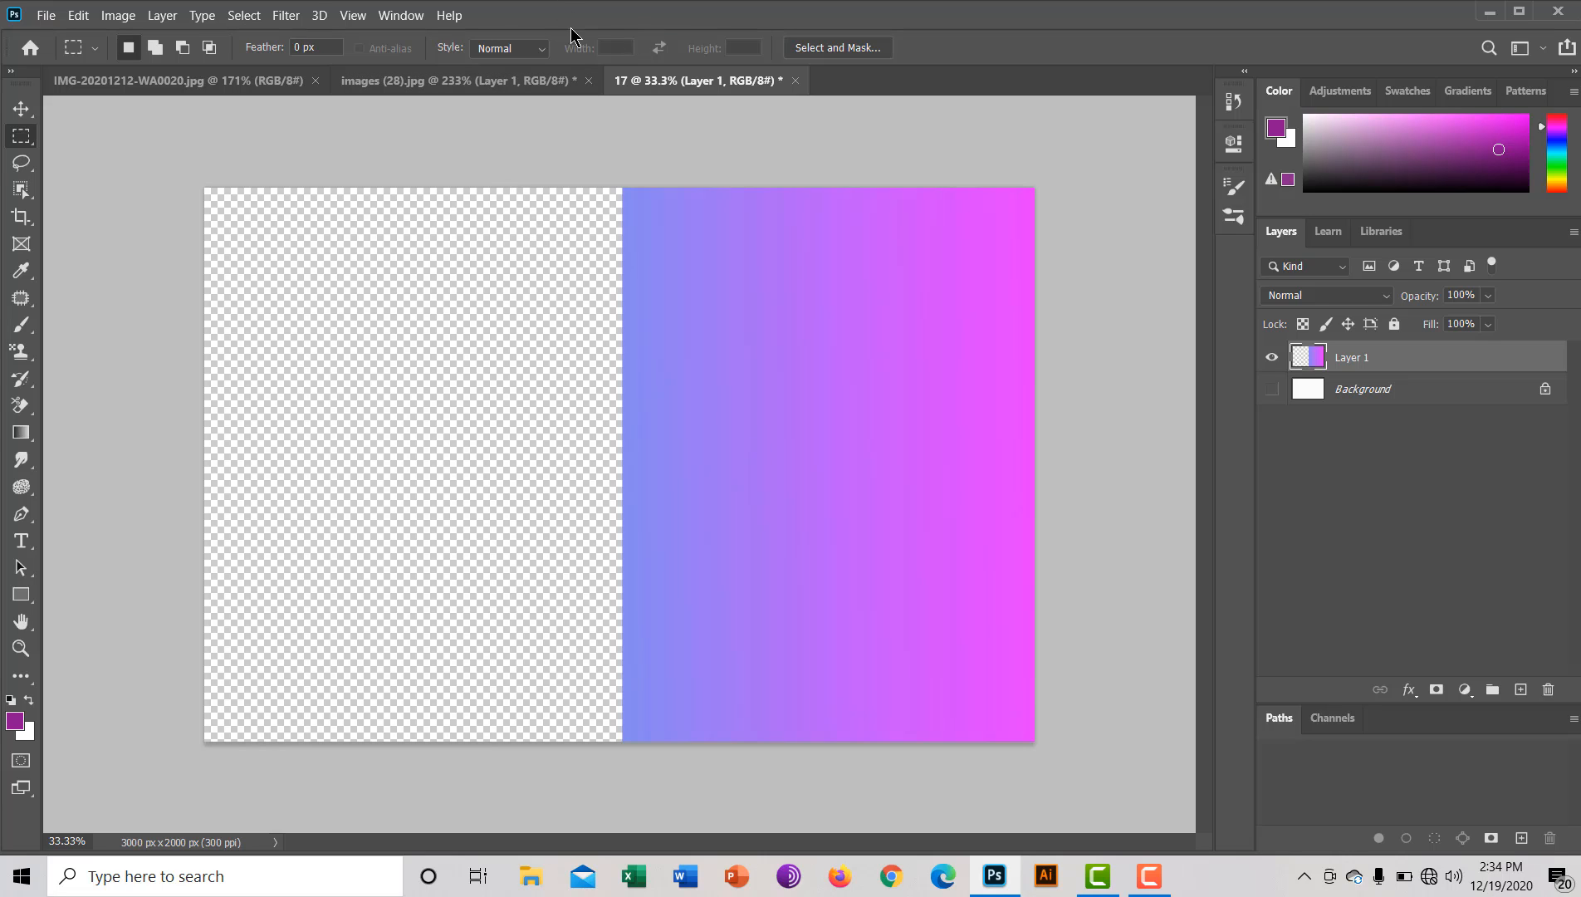
Step: Bring the woman's cutout from images (28).jpg into document 17 as a new layer
{"action": "left_click", "coordinate": [536, 81]}
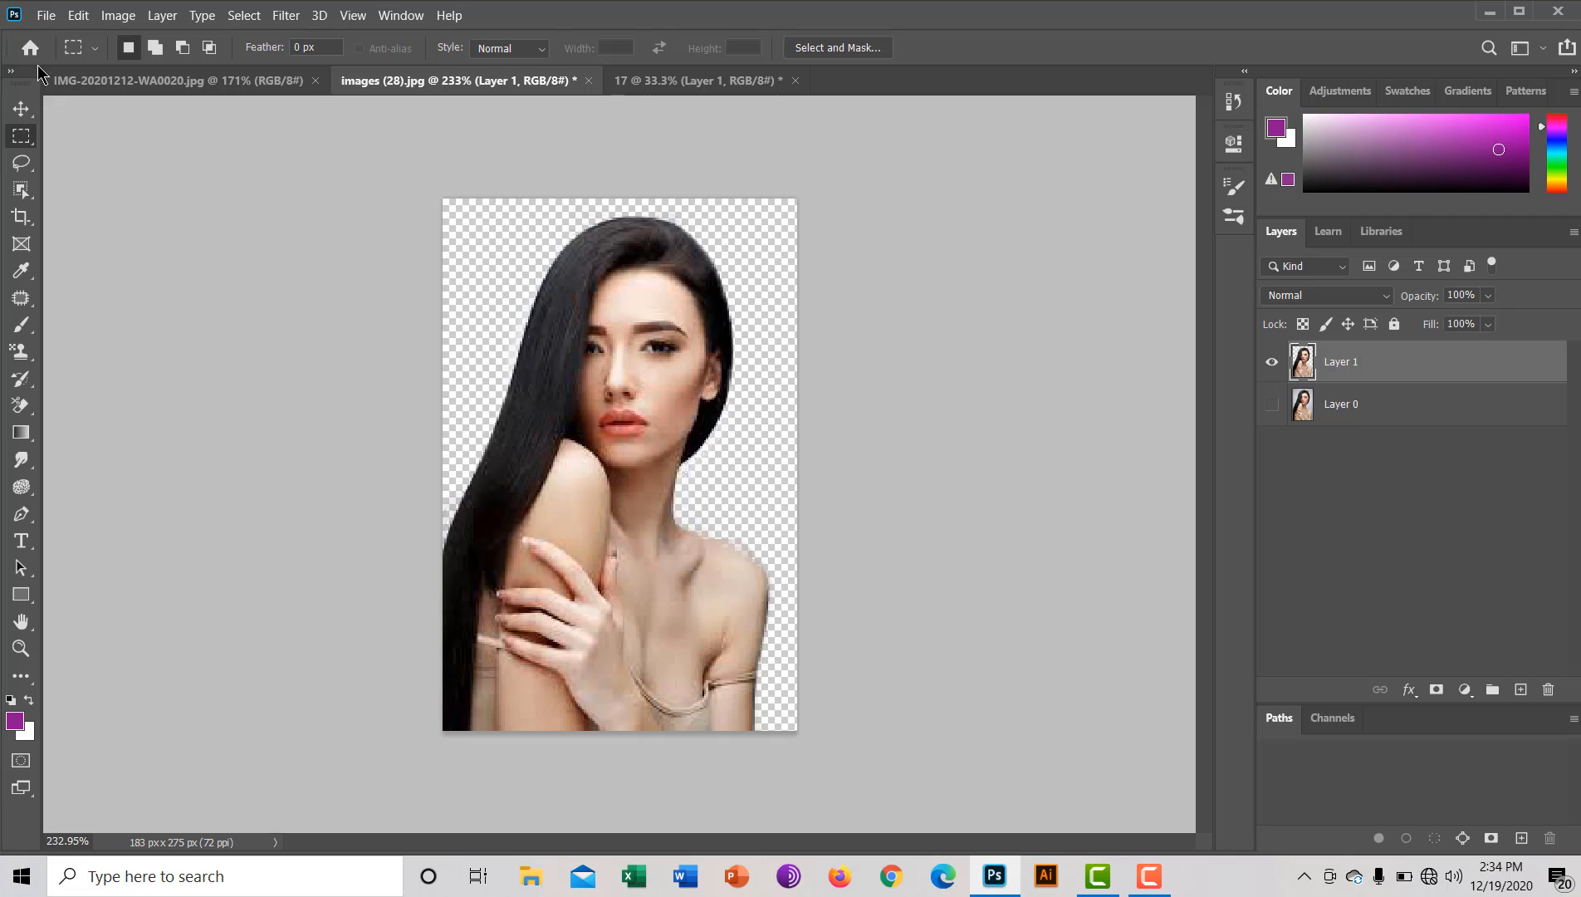
{"action": "left_click", "coordinate": [21, 108]}
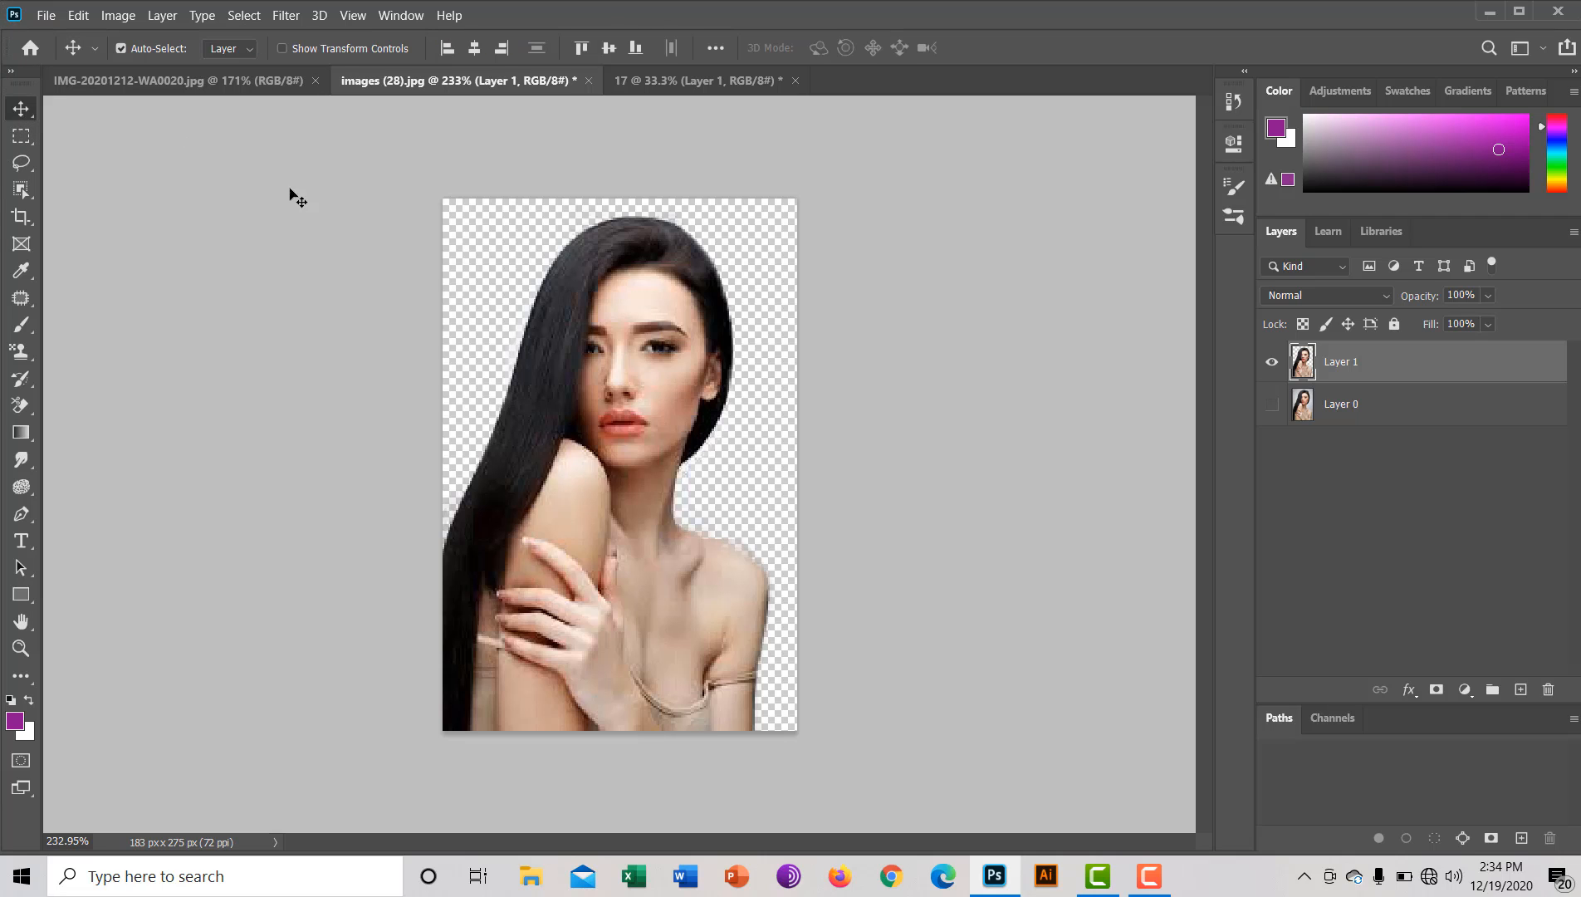
{"action": "left_click_drag", "start_coordinate": [652, 444], "coordinate": [568, 455]}
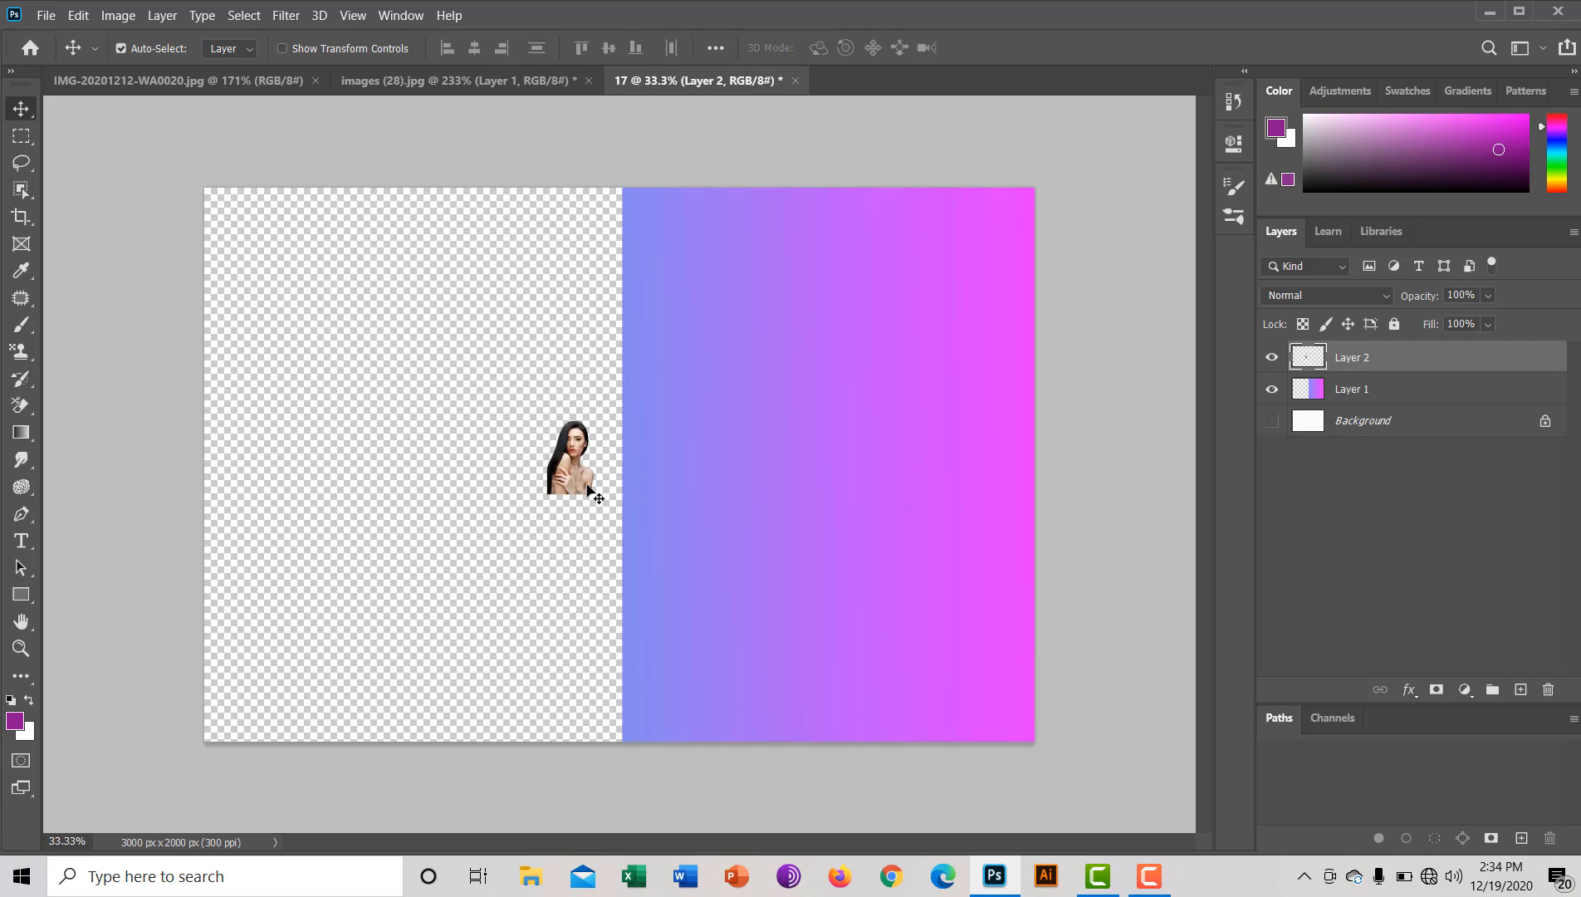
Step: Enlarge the woman's cutout proportionally with Free Transform and place it within the transparent left half of the canvas
{"action": "key", "text": "ctrl"}
{"action": "key", "text": "ctrl+t"}
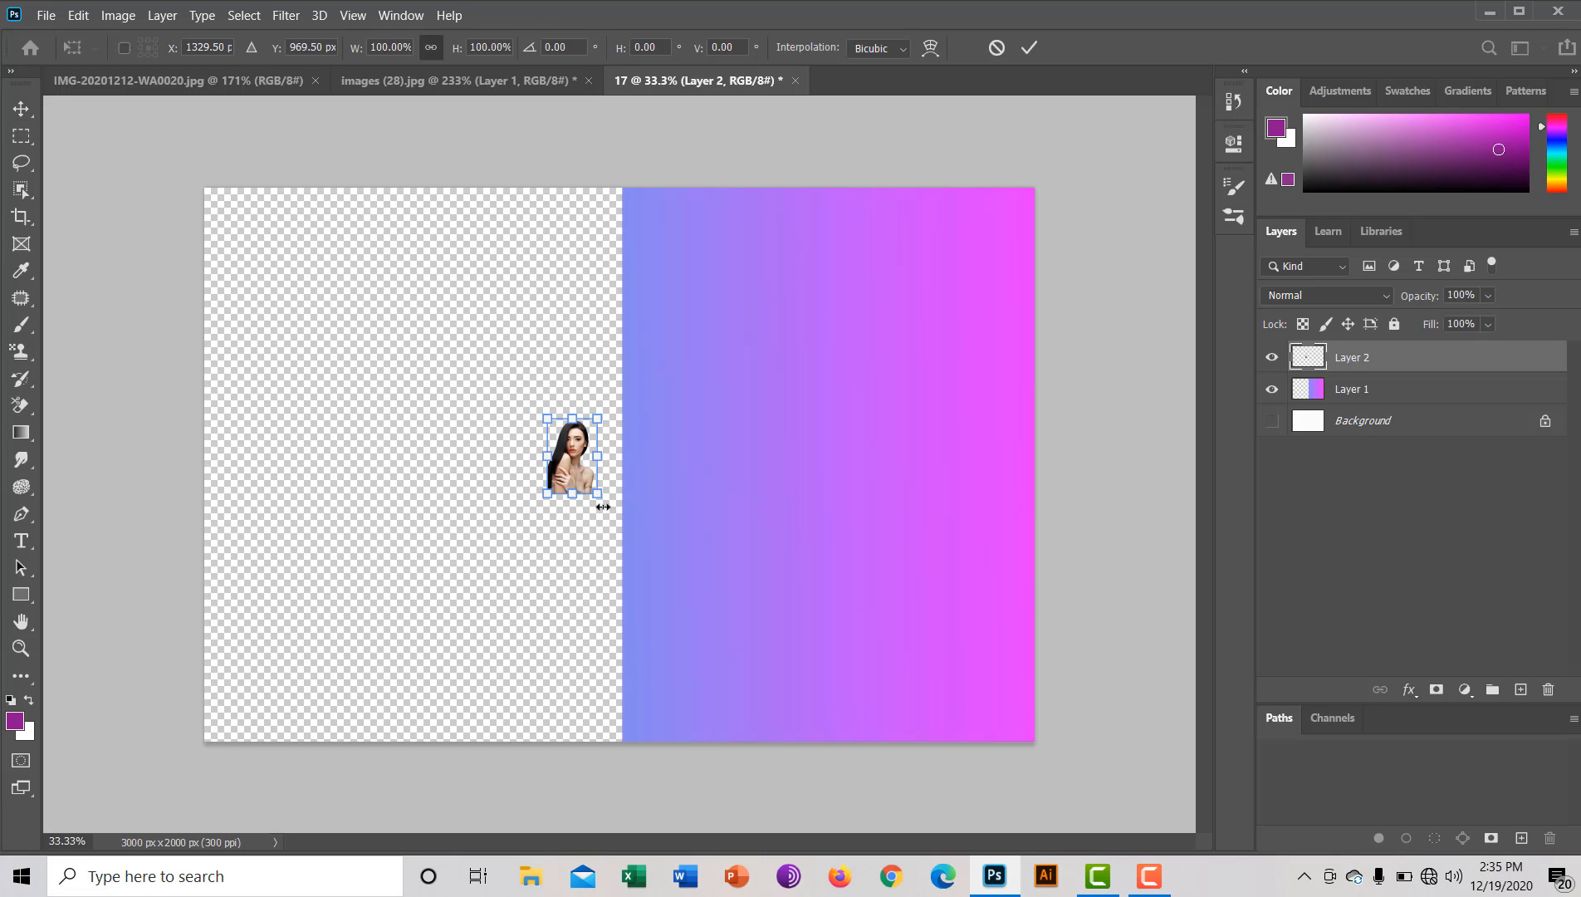
{"action": "left_click_drag", "start_coordinate": [665, 572], "coordinate": [877, 731]}
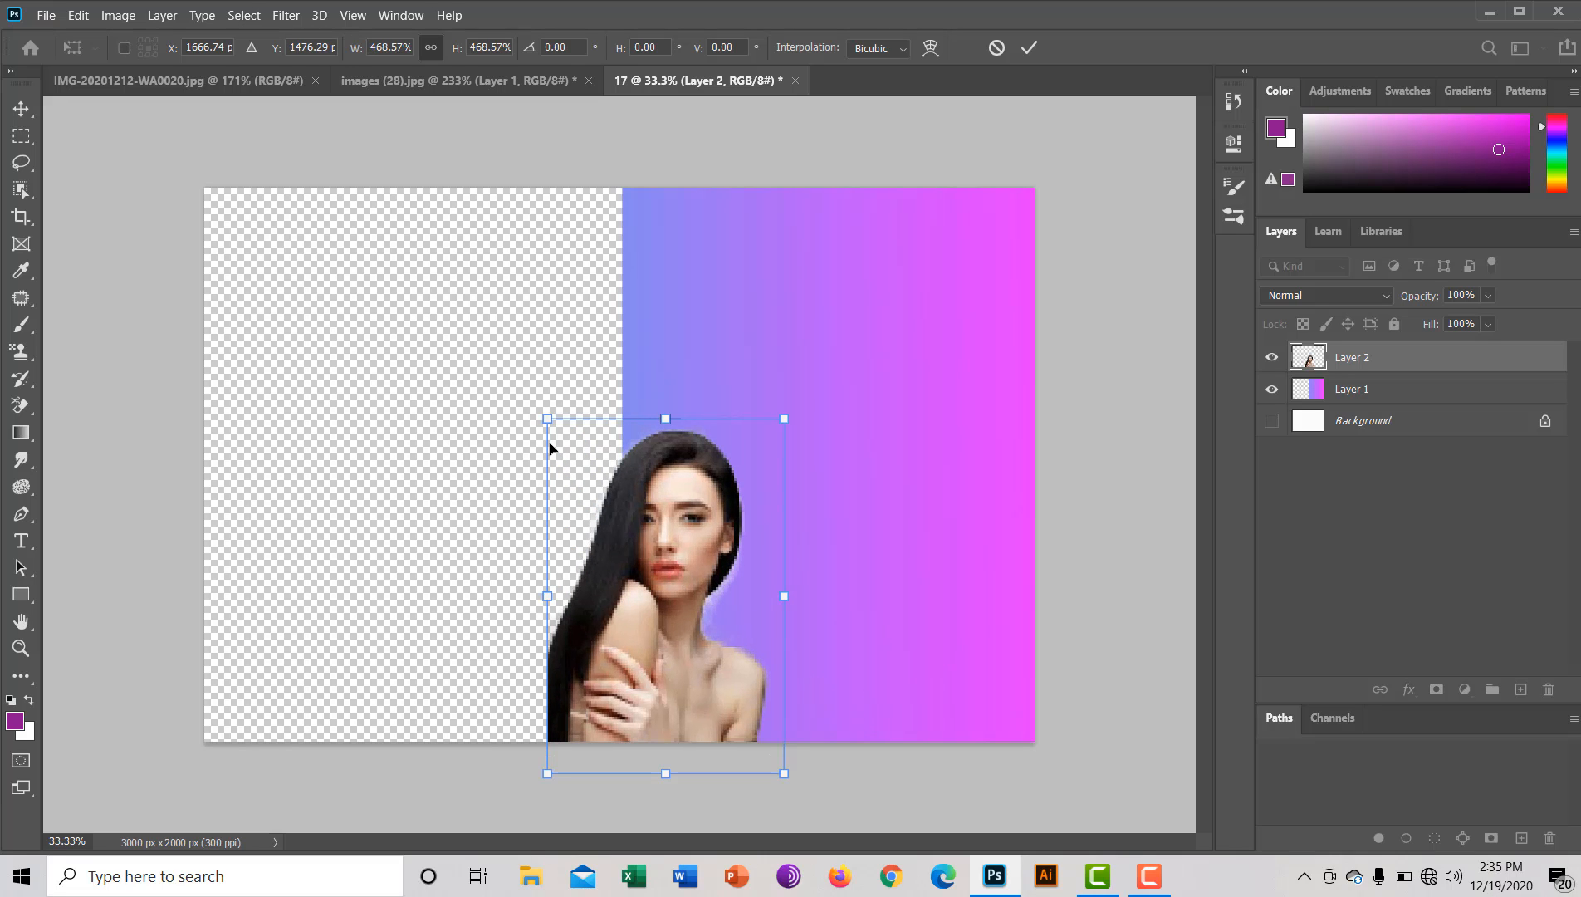
{"action": "left_click_drag", "start_coordinate": [688, 596], "coordinate": [392, 486]}
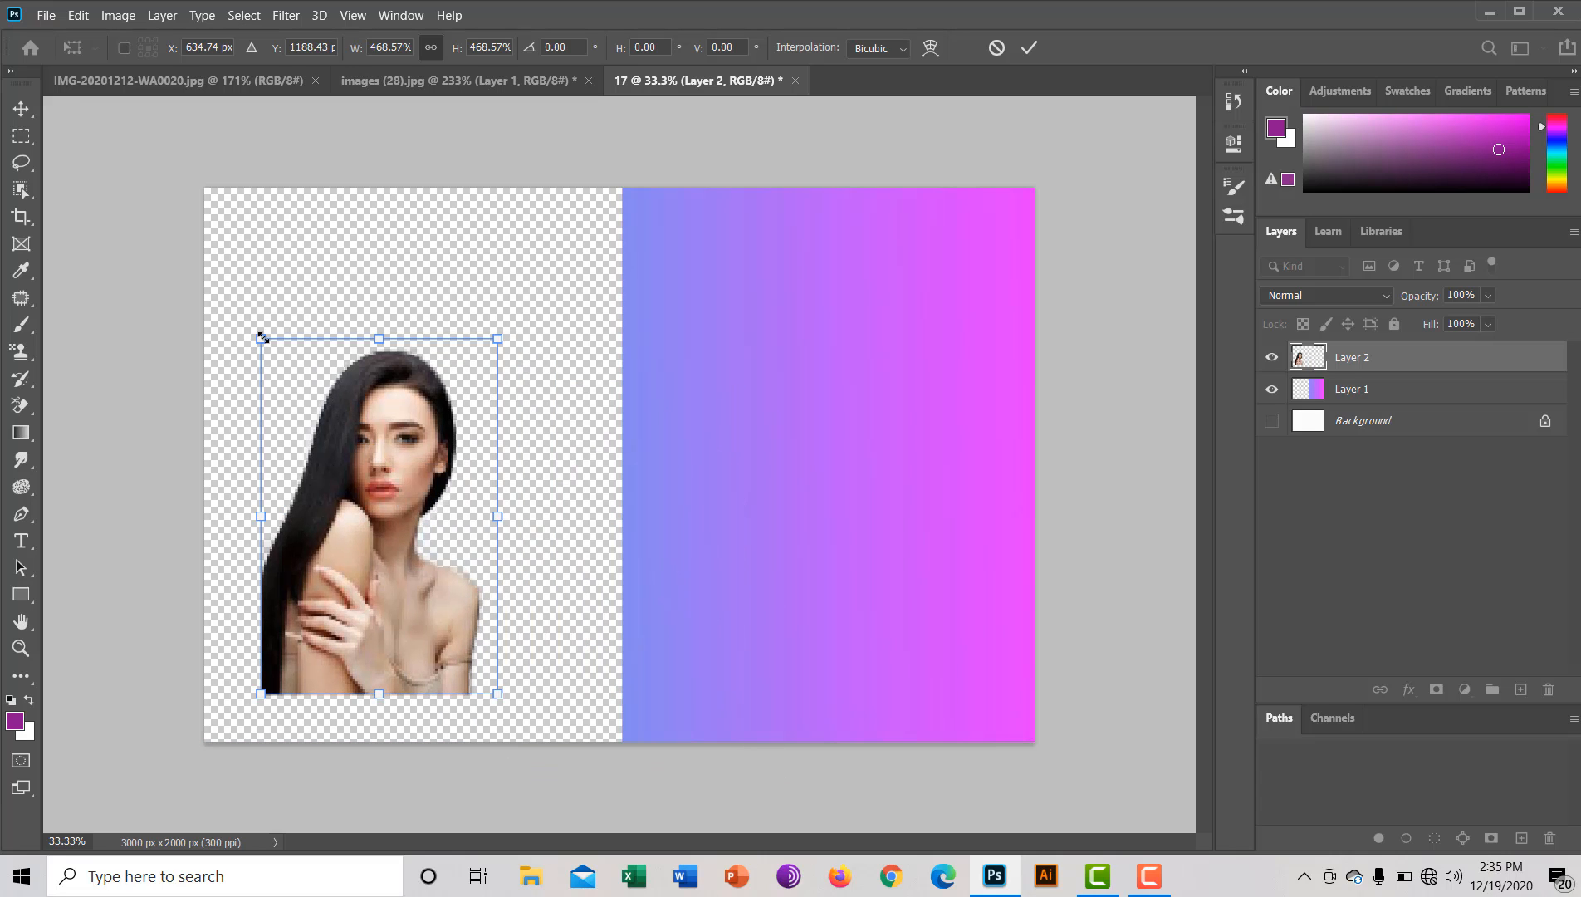
{"action": "left_click_drag", "start_coordinate": [263, 337], "coordinate": [178, 273]}
{"action": "left_click_drag", "start_coordinate": [381, 503], "coordinate": [424, 504]}
{"action": "key", "text": "Return"}
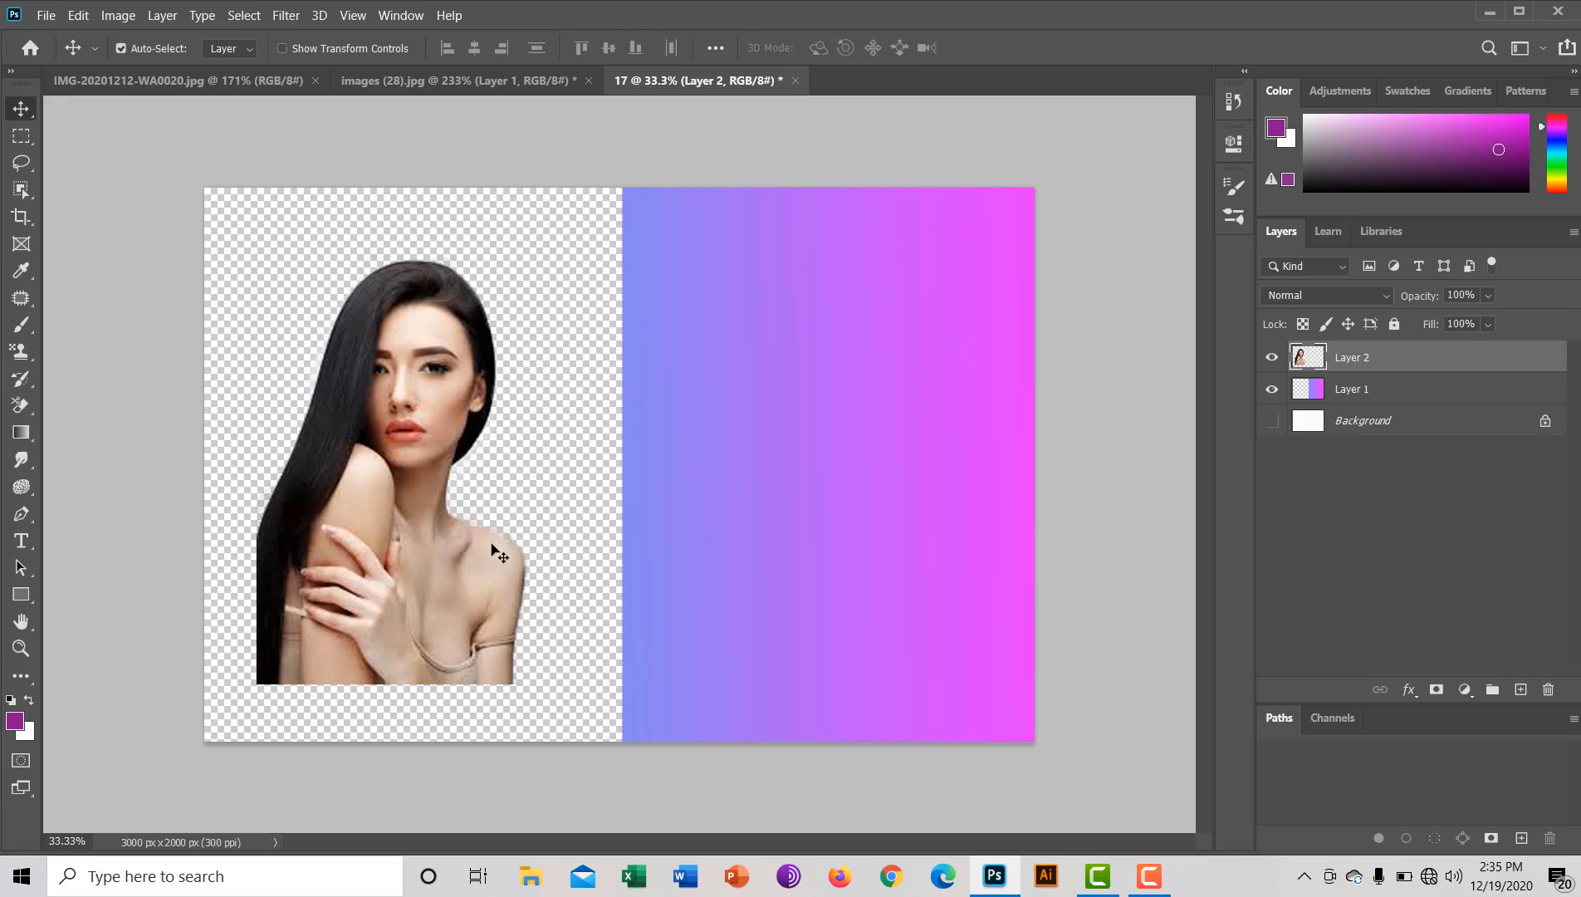
Step: Scale the cutout to about 113% so it reaches the canvas bottom, and place a duplicate over the gradient half
{"action": "key", "text": "ctrl"}
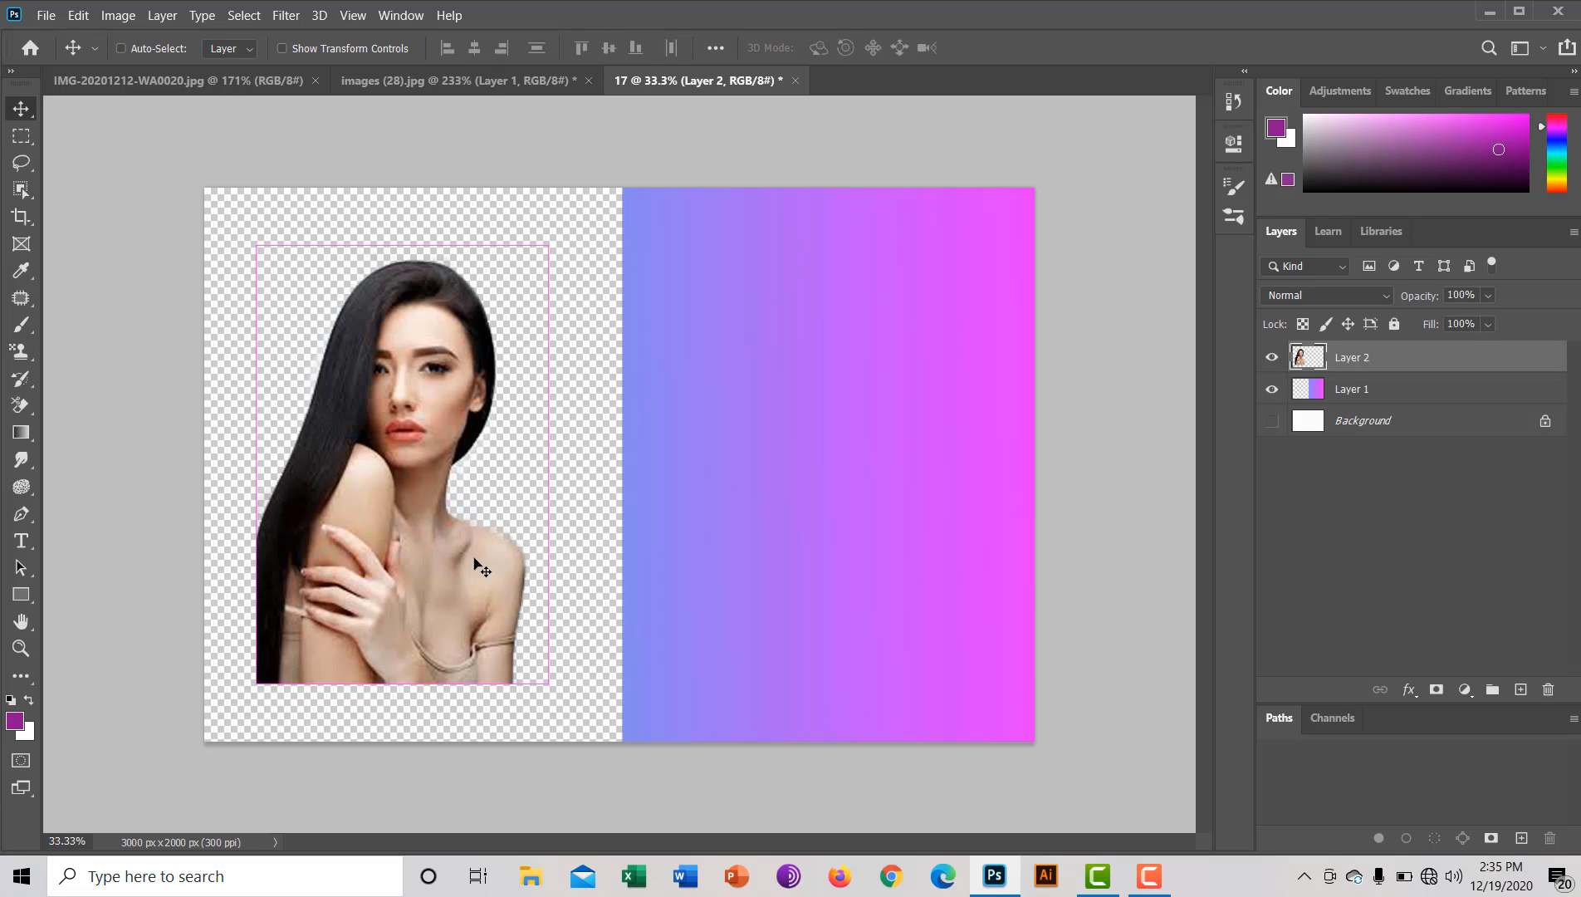
{"action": "key", "text": "ctrl+t"}
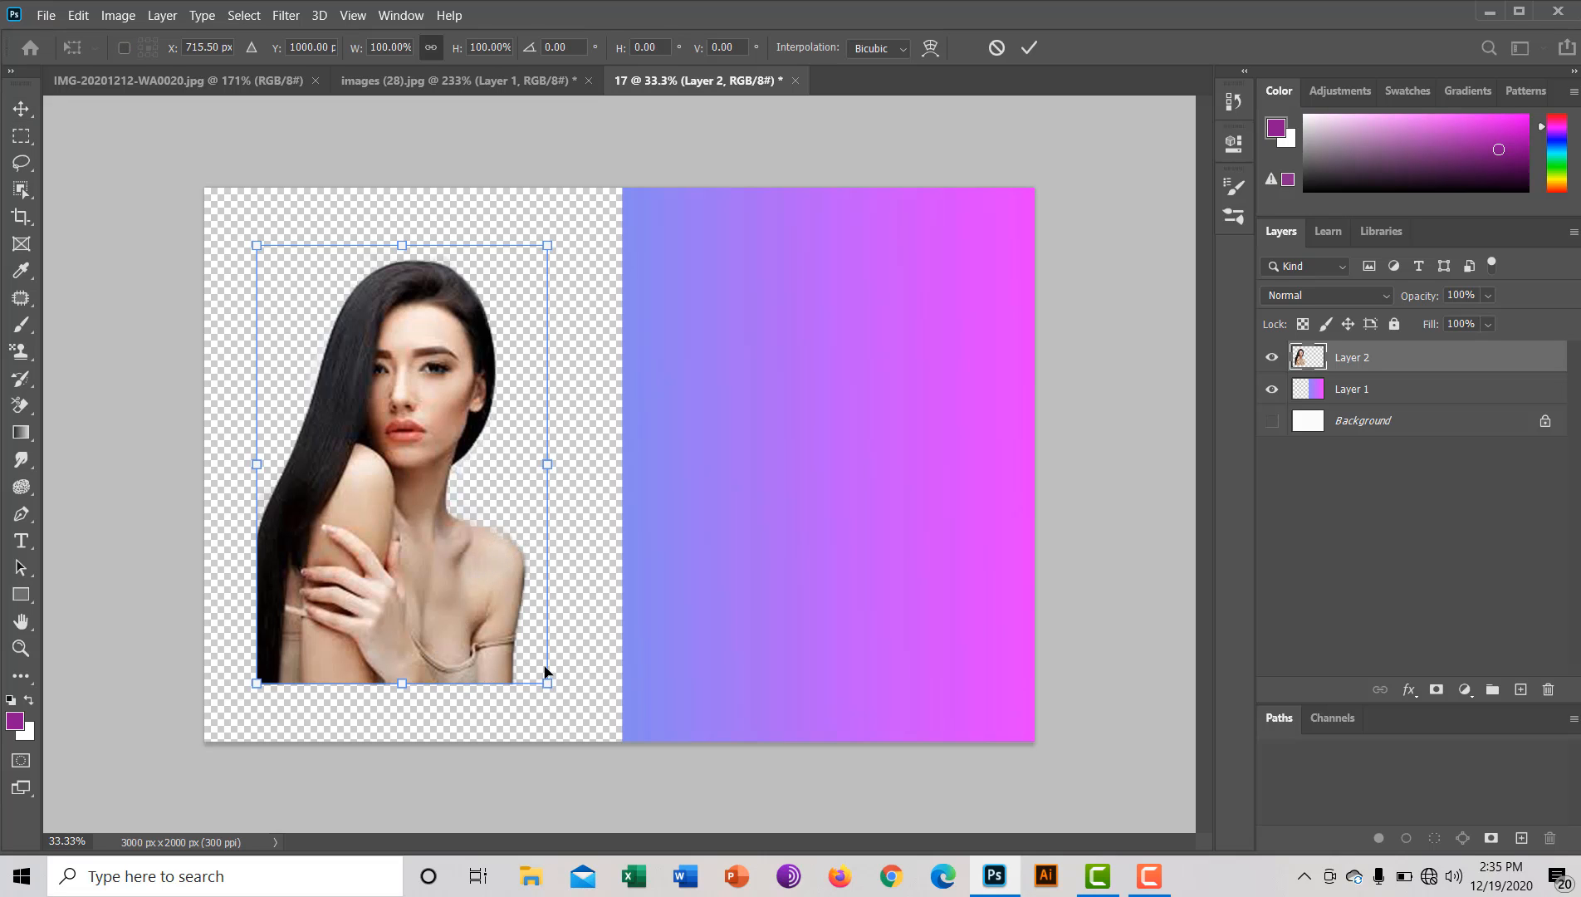
{"action": "left_click_drag", "start_coordinate": [545, 685], "coordinate": [601, 732]}
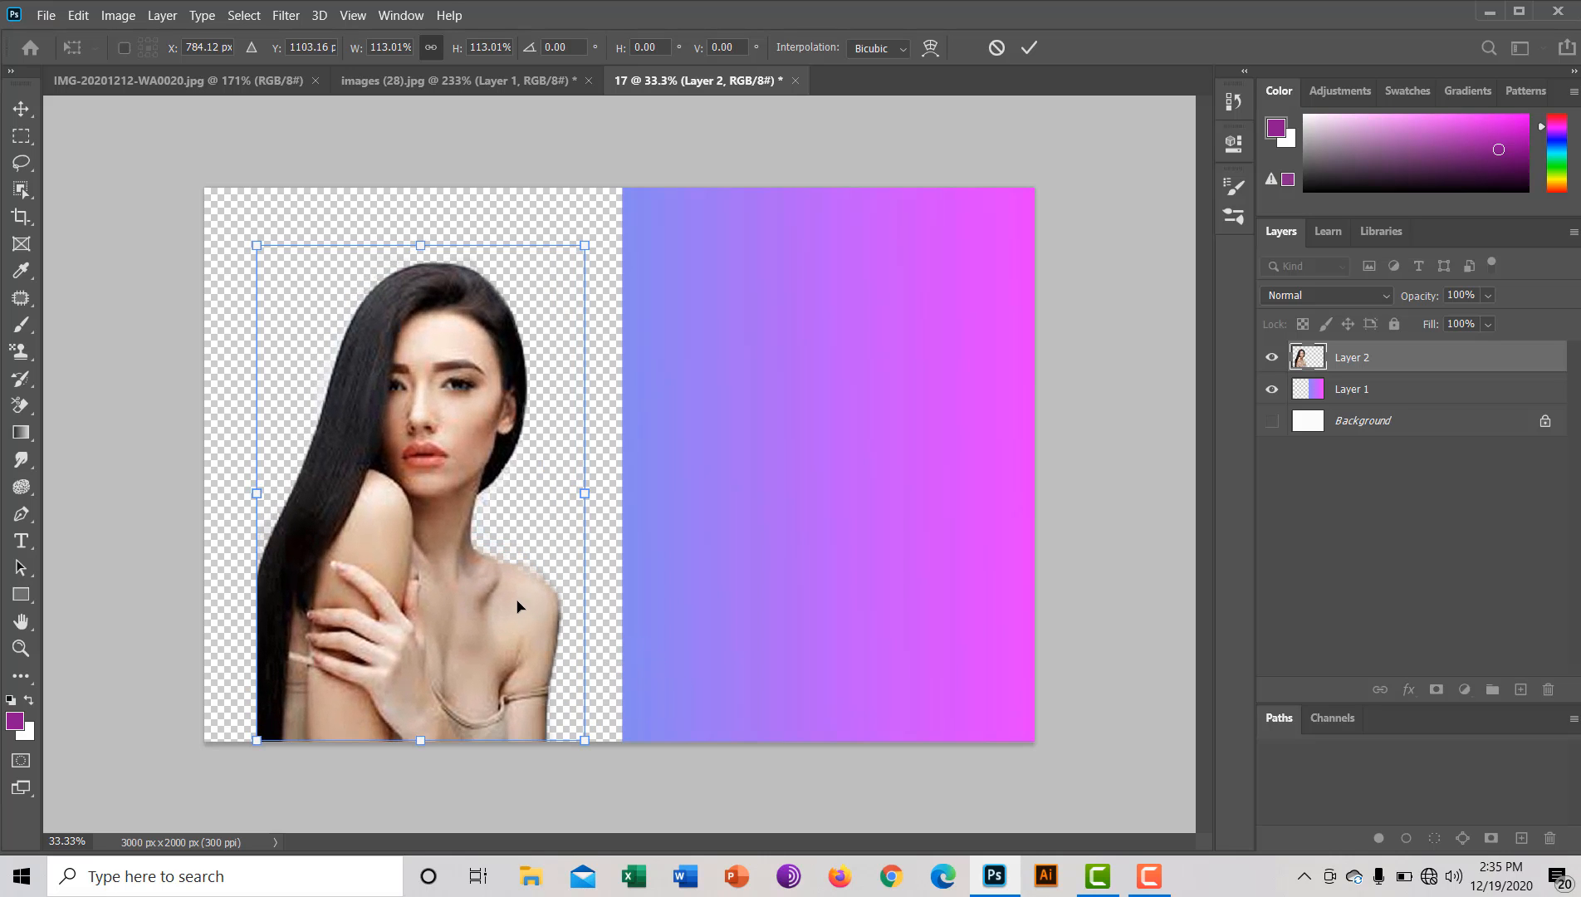
{"action": "key", "text": "Return"}
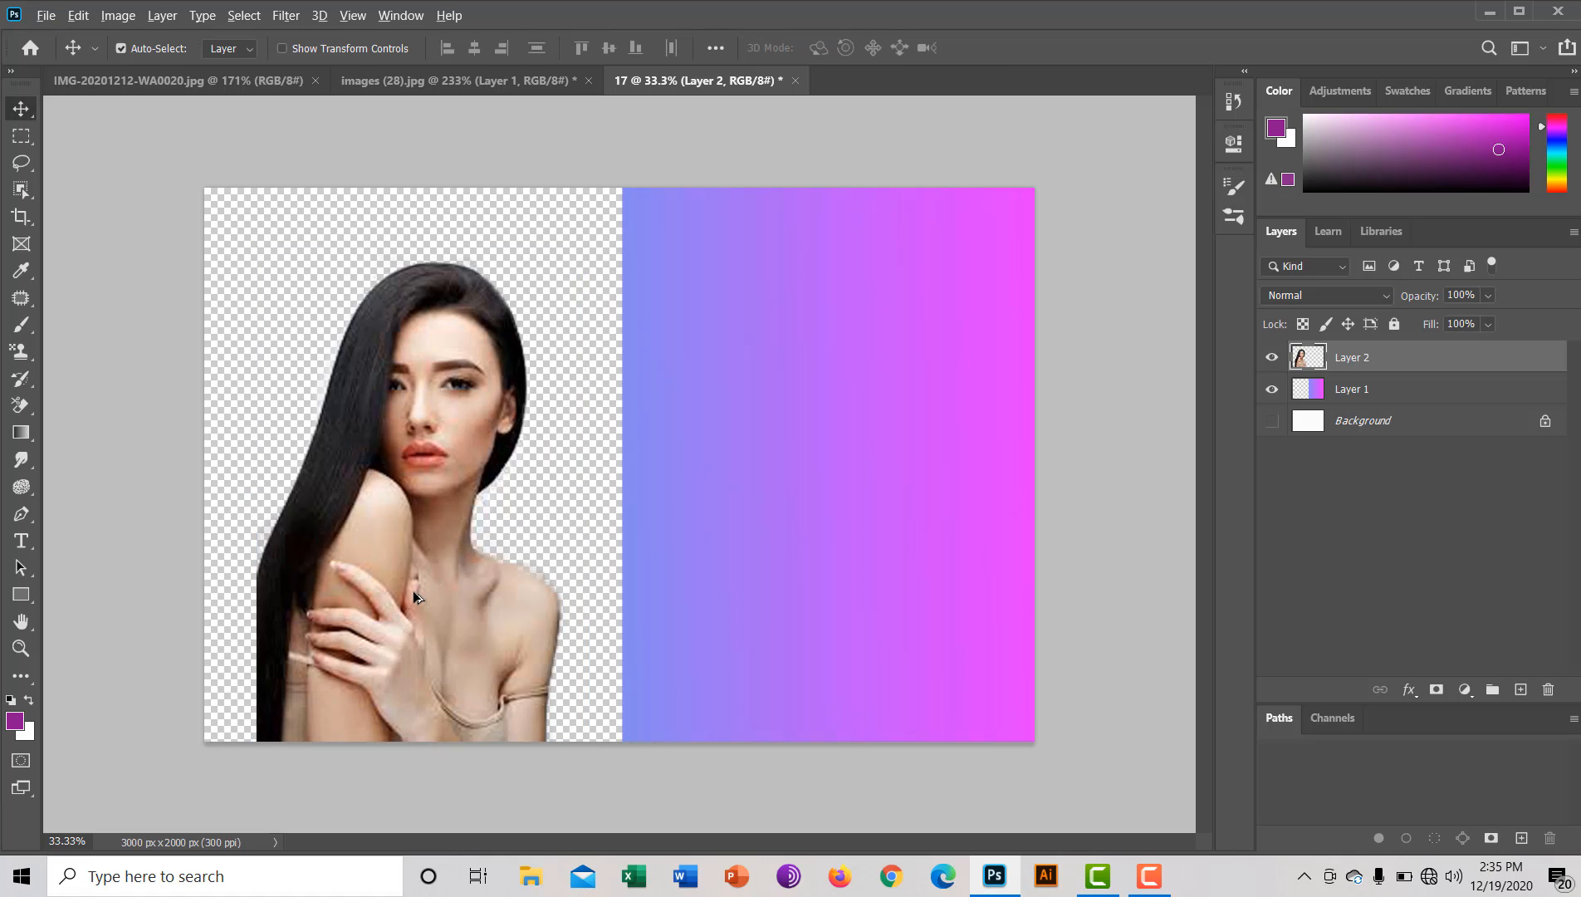
{"action": "left_click_drag", "start_coordinate": [413, 590], "coordinate": [833, 598]}
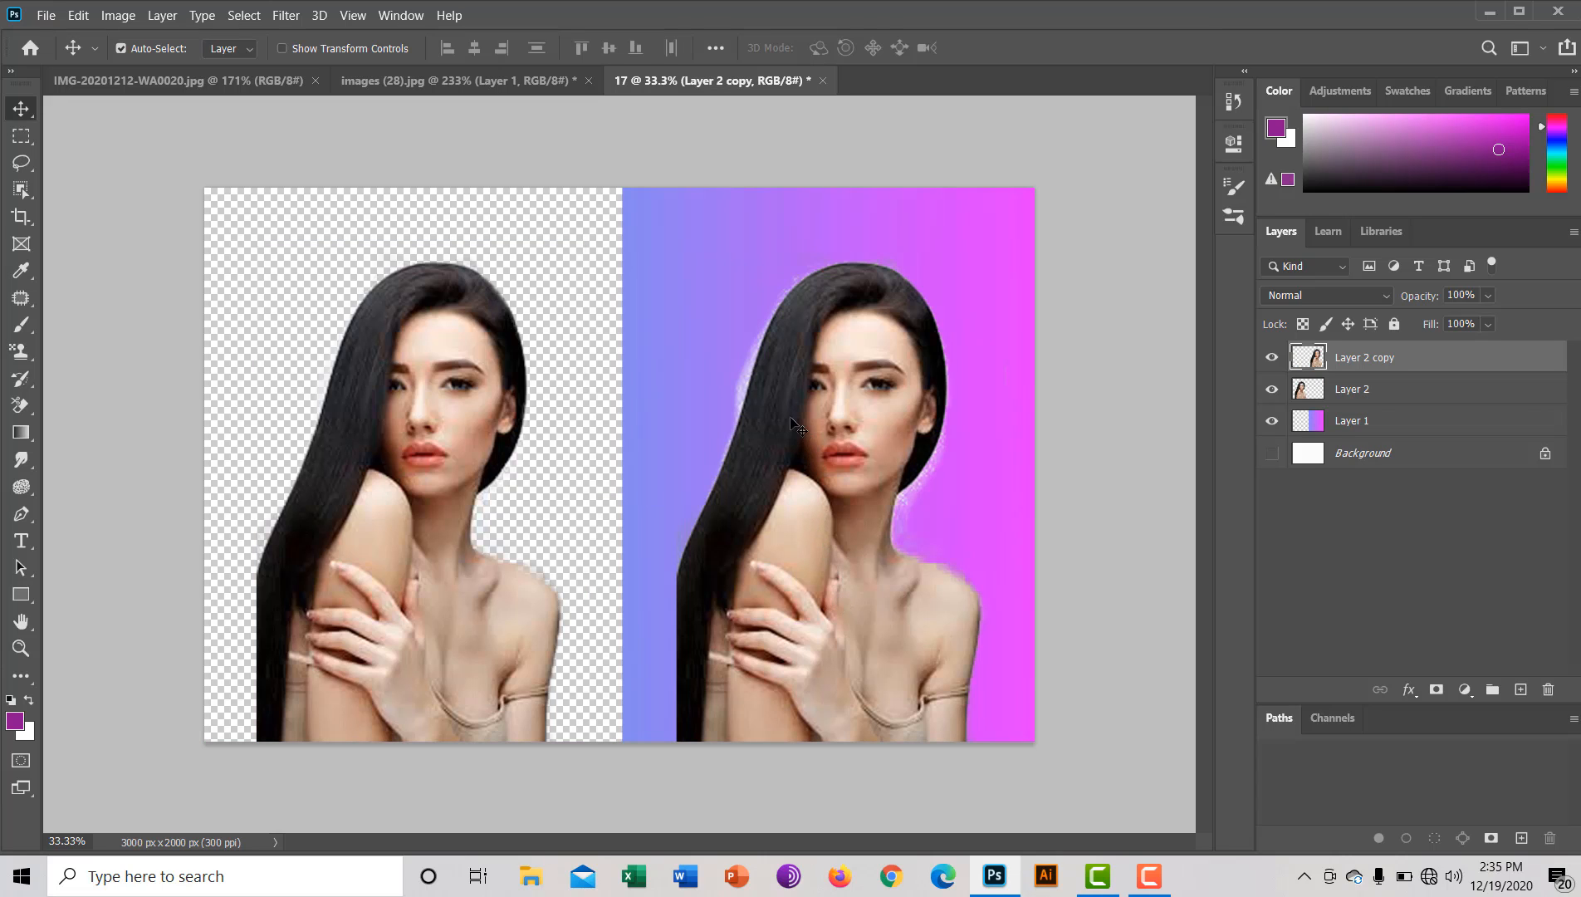
Step: Clear the pale backdrop remnants beside the neck and along the long hair of the right-hand copy with freehand Lasso selections
{"action": "left_click", "coordinate": [22, 163]}
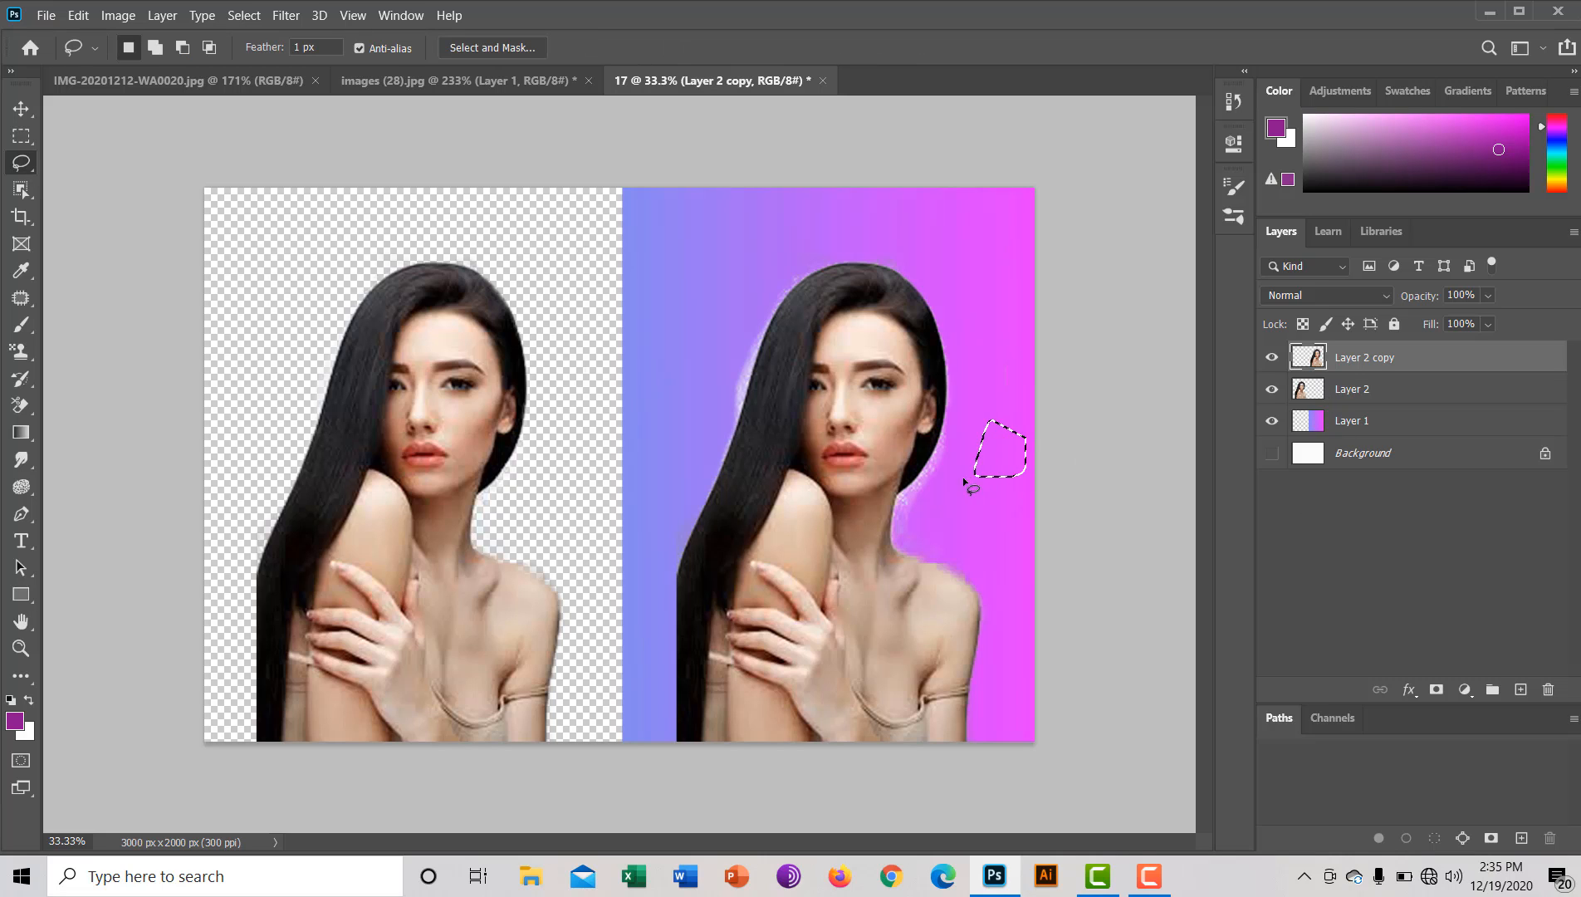
{"action": "mouse_move", "coordinate": [953, 410]}
{"action": "left_mouse_down"}
{"action": "mouse_move", "coordinate": [895, 513]}
{"action": "mouse_move", "coordinate": [915, 541]}
{"action": "mouse_move", "coordinate": [959, 498]}
{"action": "left_mouse_up"}
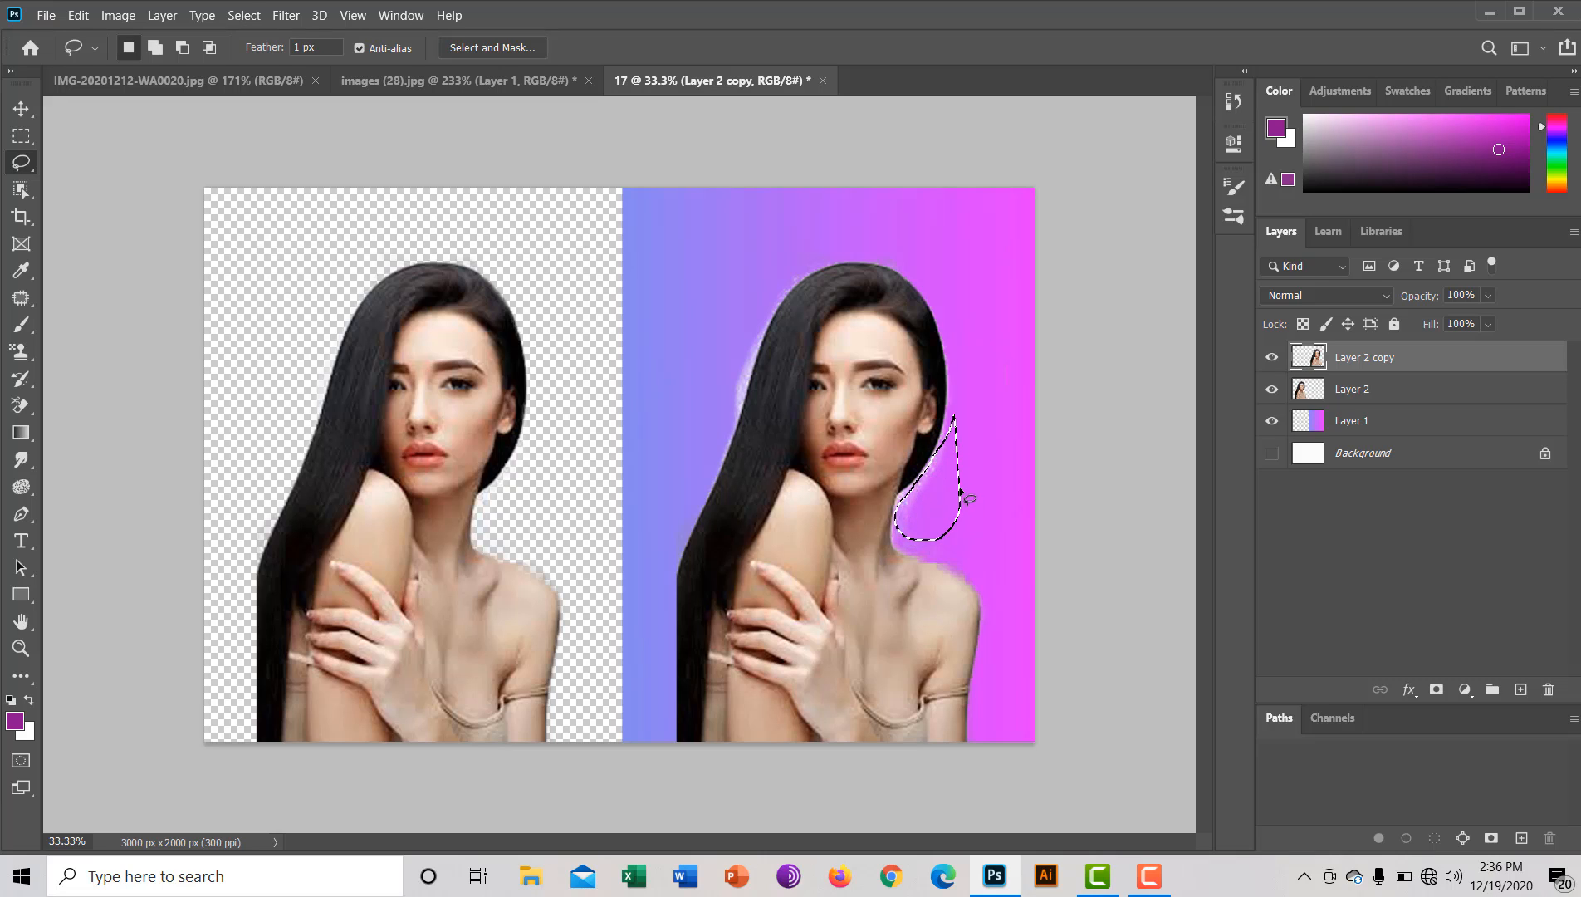
{"action": "left_click", "coordinate": [958, 347]}
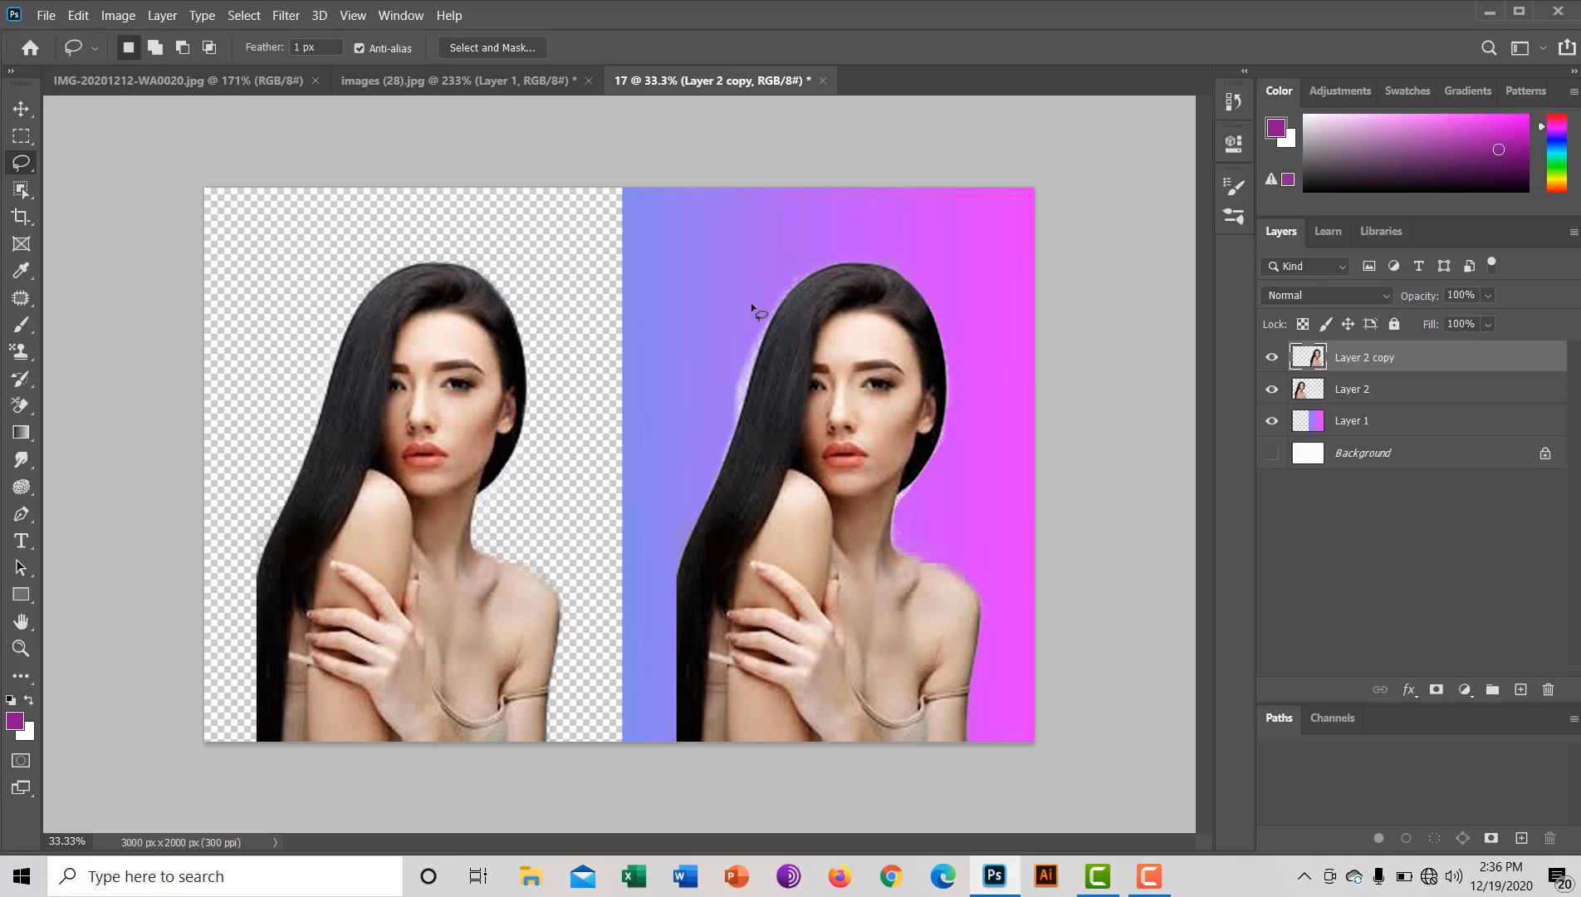
{"action": "mouse_move", "coordinate": [769, 317]}
{"action": "left_mouse_down"}
{"action": "mouse_move", "coordinate": [732, 430]}
{"action": "mouse_move", "coordinate": [714, 415]}
{"action": "left_mouse_up"}
{"action": "key", "text": "Delete"}
{"action": "key", "text": "ctrl+d"}
Step: Lasso the gap beside the left figure's neck and the right copy's shoulder remnant, nudge the shoulder selection down, and deselect
{"action": "mouse_move", "coordinate": [553, 418]}
{"action": "left_mouse_down"}
{"action": "mouse_move", "coordinate": [478, 524]}
{"action": "mouse_move", "coordinate": [539, 535]}
{"action": "mouse_move", "coordinate": [582, 481]}
{"action": "left_mouse_up"}
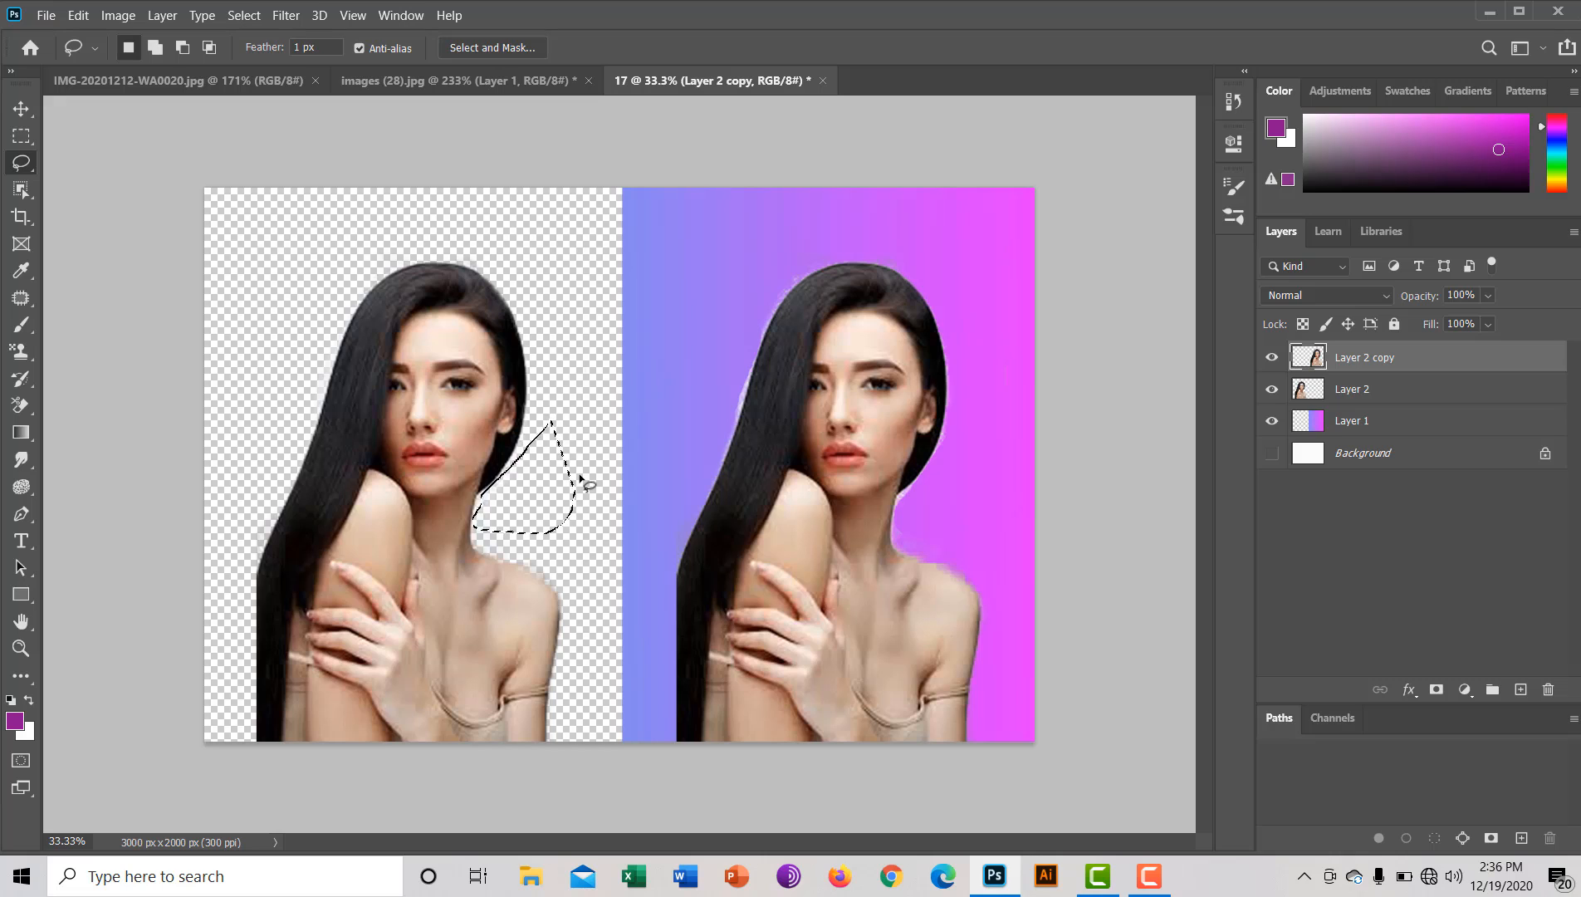
{"action": "left_click", "coordinate": [562, 193]}
{"action": "mouse_move", "coordinate": [920, 548]}
{"action": "left_mouse_down"}
{"action": "mouse_move", "coordinate": [964, 572]}
{"action": "mouse_move", "coordinate": [997, 570]}
{"action": "mouse_move", "coordinate": [1004, 552]}
{"action": "left_mouse_up"}
{"action": "key", "text": "Down"}
{"action": "key", "text": "Down"}
{"action": "key", "text": "Down"}
{"action": "key", "text": "Down"}
{"action": "key", "text": "Down"}
{"action": "key", "text": "Down"}
{"action": "key", "text": "Down"}
{"action": "key", "text": "Down"}
{"action": "key", "text": "Down"}
{"action": "key", "text": "Down"}
{"action": "key", "text": "Down"}
{"action": "key", "text": "Down"}
{"action": "key", "text": "Down"}
{"action": "key", "text": "Down"}
{"action": "key", "text": "Down"}
{"action": "key", "text": "Down"}
{"action": "key", "text": "Down"}
{"action": "key", "text": "Down"}
{"action": "key", "text": "Down"}
{"action": "key", "text": "Down"}
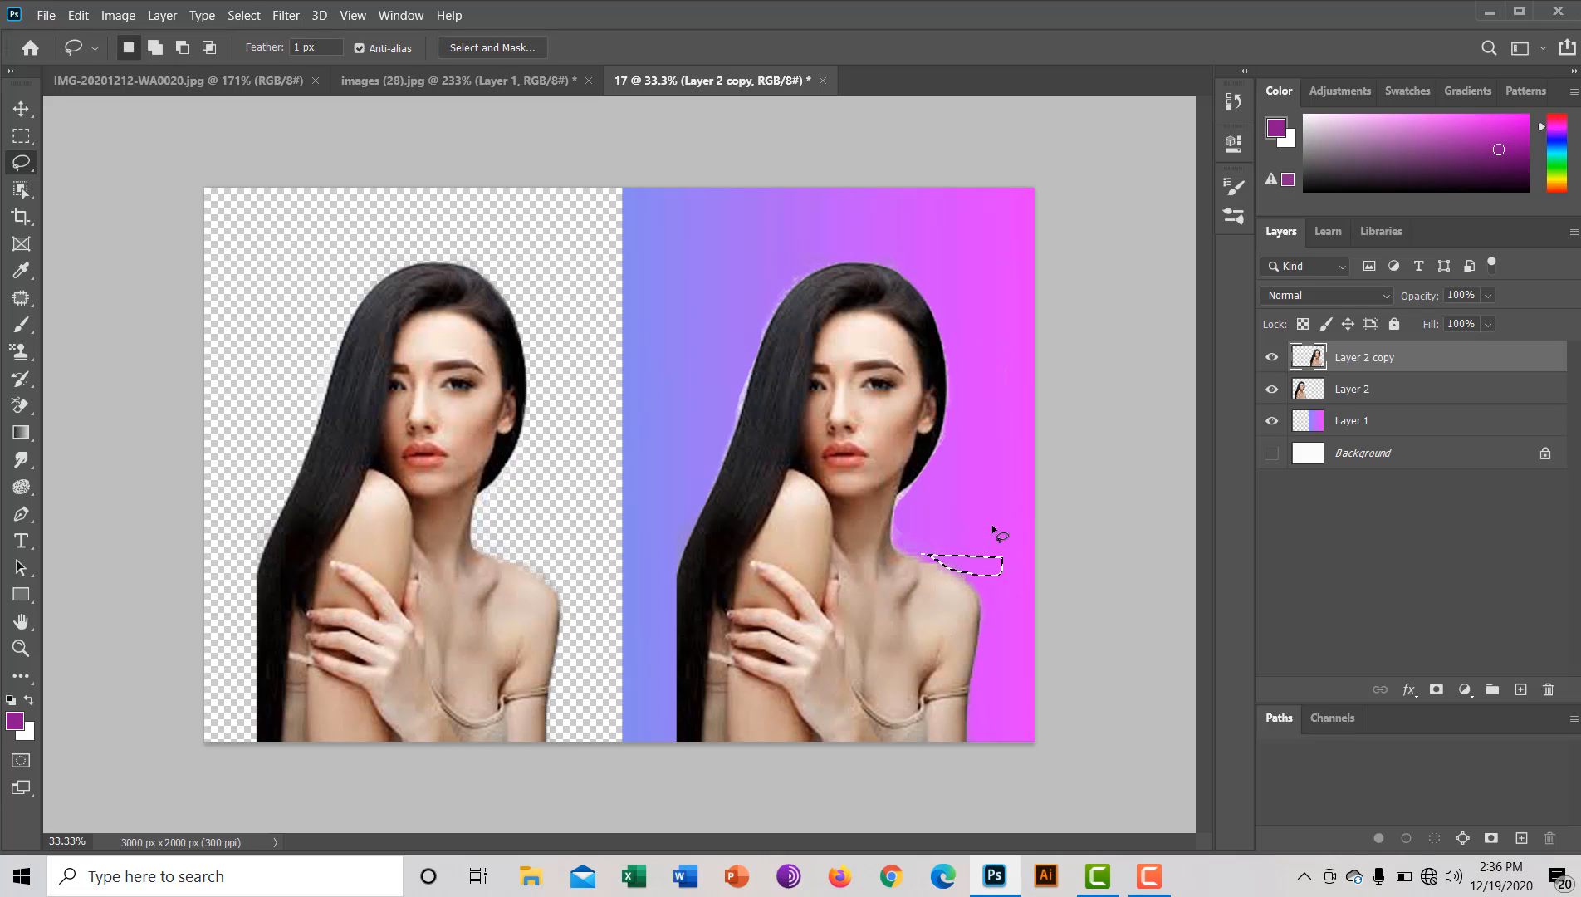
{"action": "key", "text": "Down"}
{"action": "key", "text": "Down"}
{"action": "key", "text": "Down"}
{"action": "key", "text": "Down"}
{"action": "key", "text": "Down"}
{"action": "key", "text": "Down"}
{"action": "key", "text": "Down"}
{"action": "key", "text": "Down"}
{"action": "key", "text": "Down"}
{"action": "key", "text": "Down"}
{"action": "key", "text": "Down"}
{"action": "key", "text": "Down"}
{"action": "key", "text": "ctrl+d"}
Step: Export document 17 with Export As, using JPG format at 100% quality and 3000 × 2000 px
{"action": "left_click", "coordinate": [46, 15]}
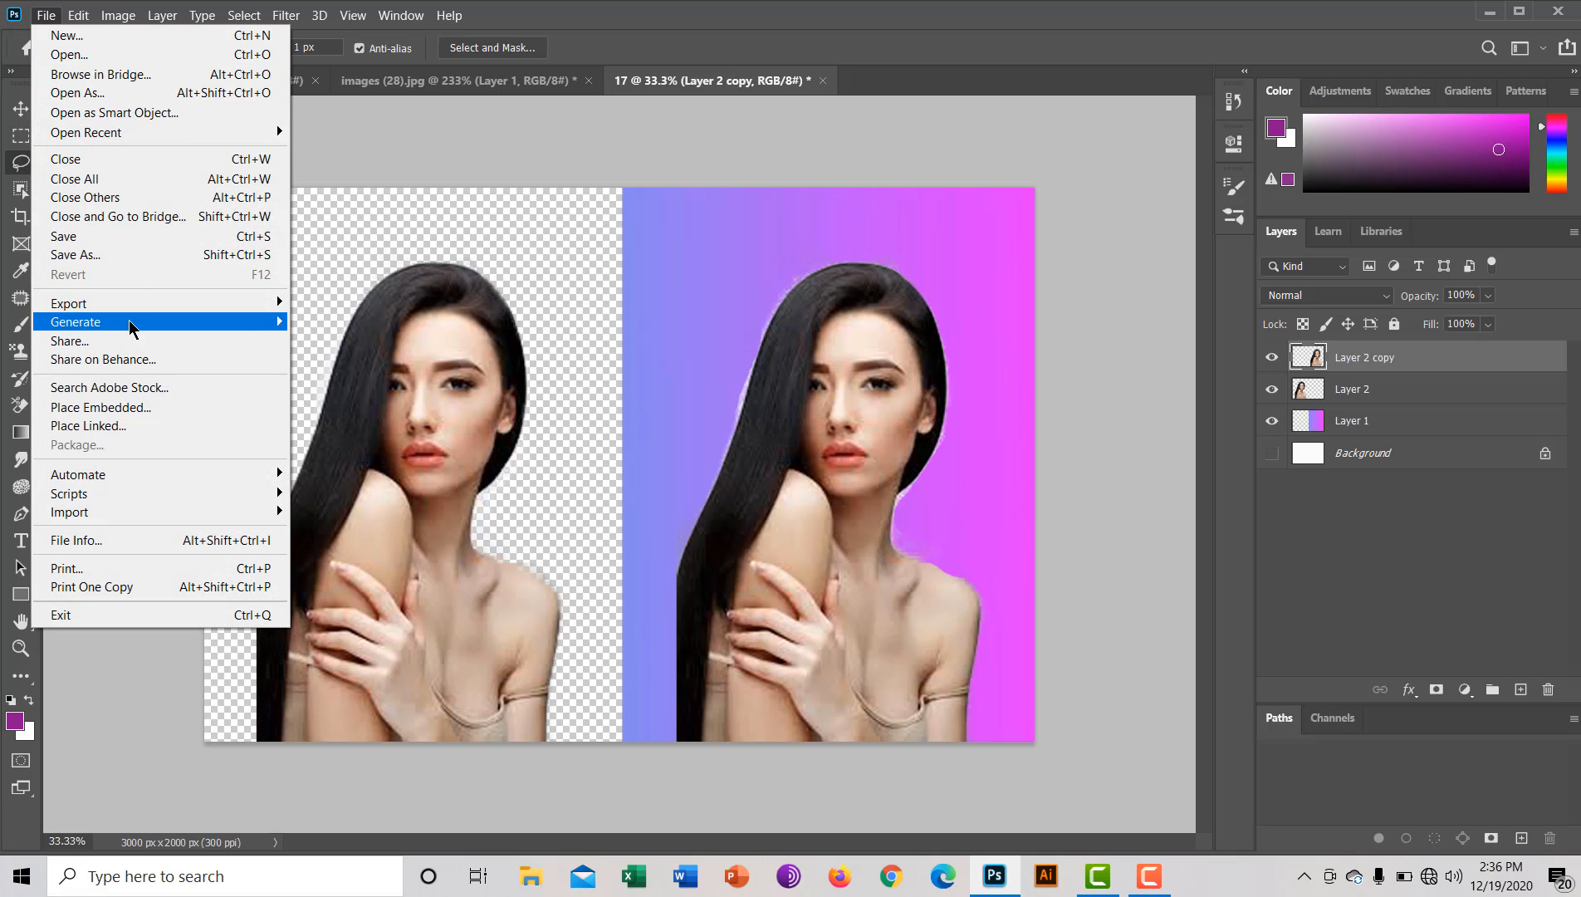
{"action": "mouse_move", "coordinate": [272, 306]}
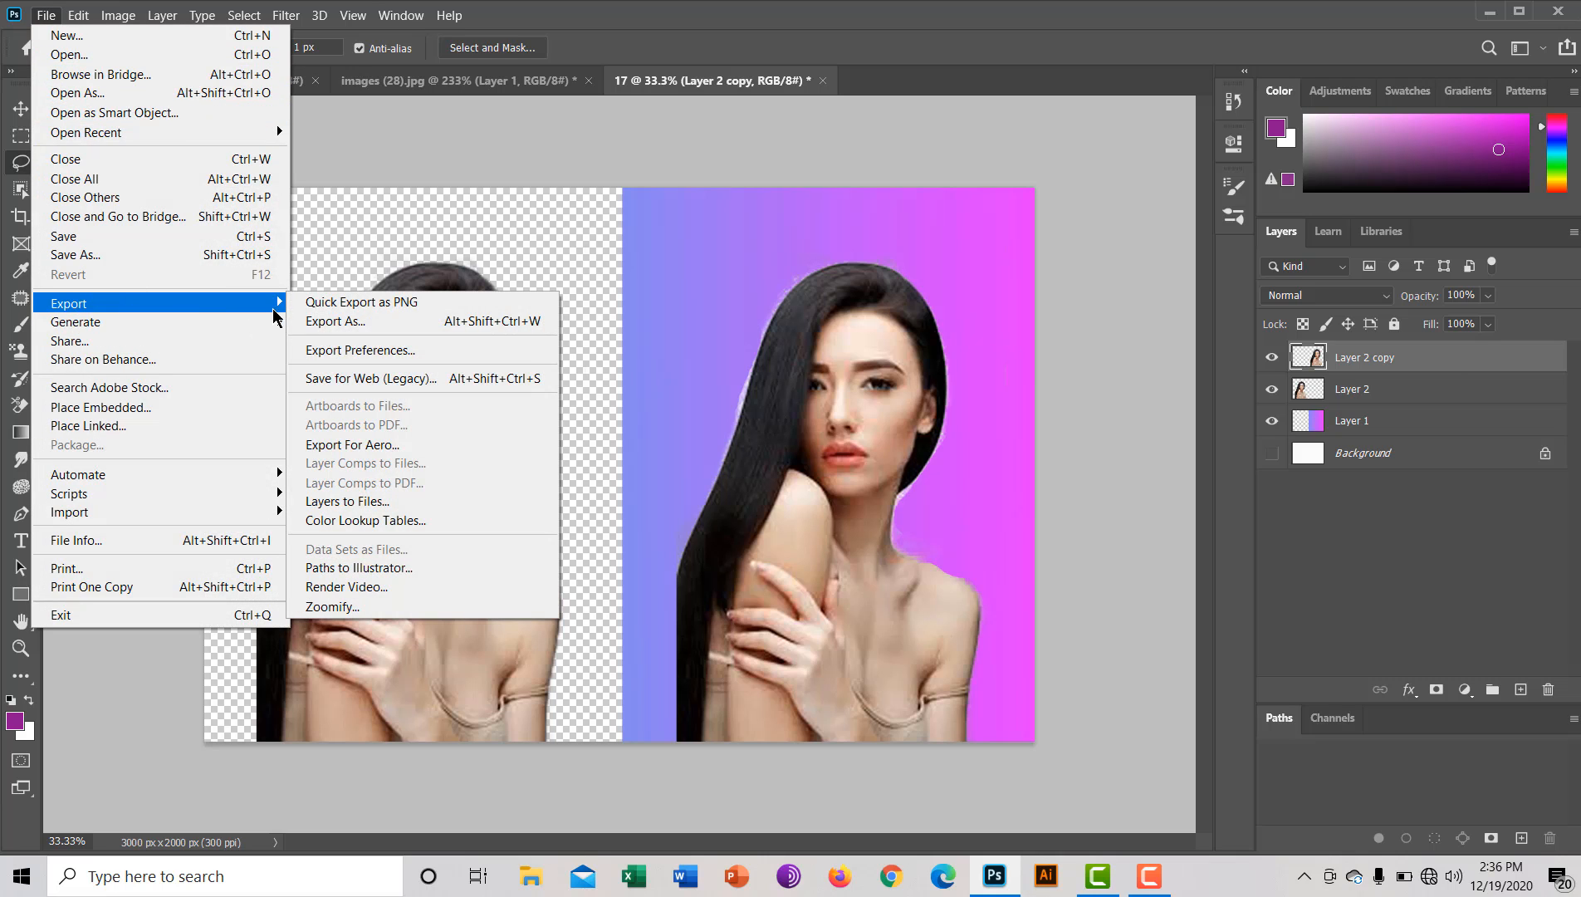
{"action": "left_click", "coordinate": [357, 322]}
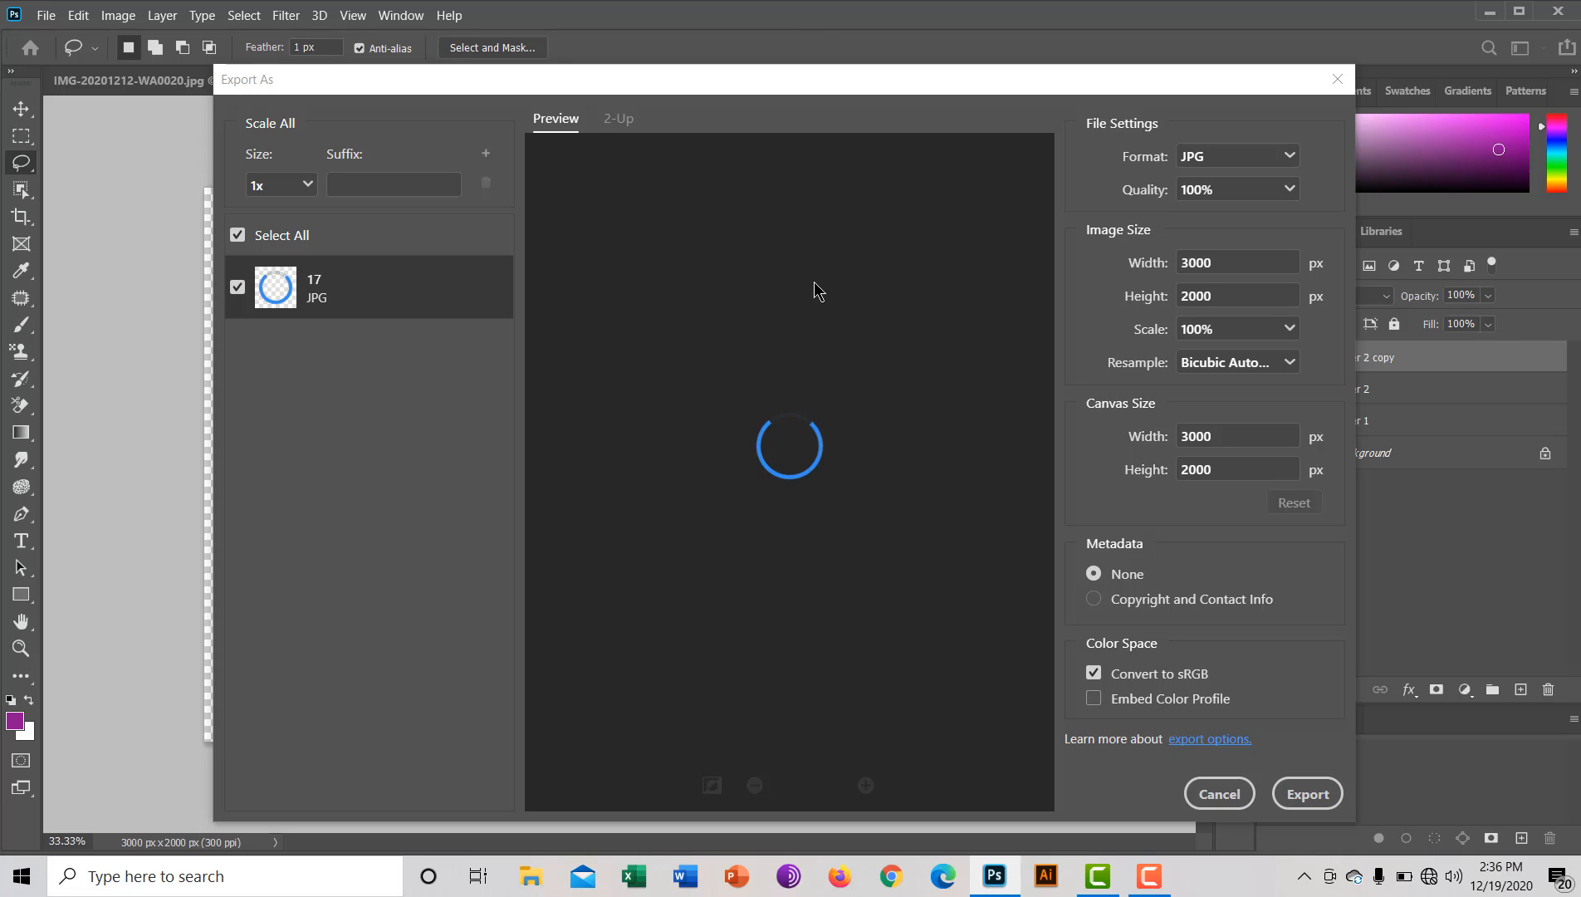
{"action": "left_click", "coordinate": [1310, 796]}
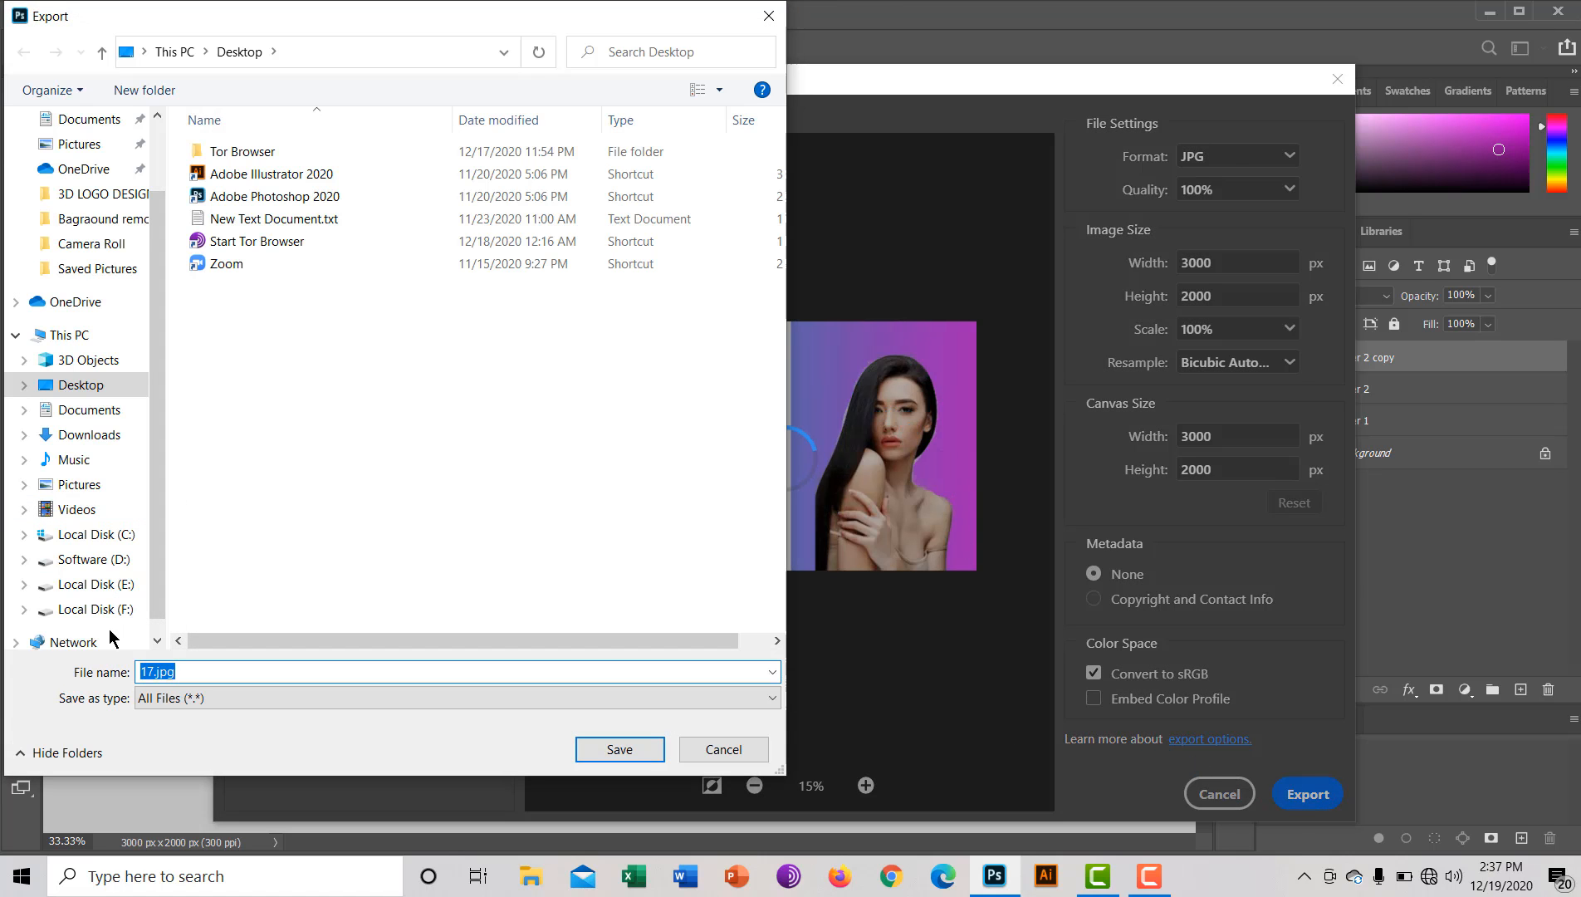
Step: Save the exported image as 18.jpg in the Bagraound remobal Photo folder on Local Disk (E:)
{"action": "left_click", "coordinate": [121, 586]}
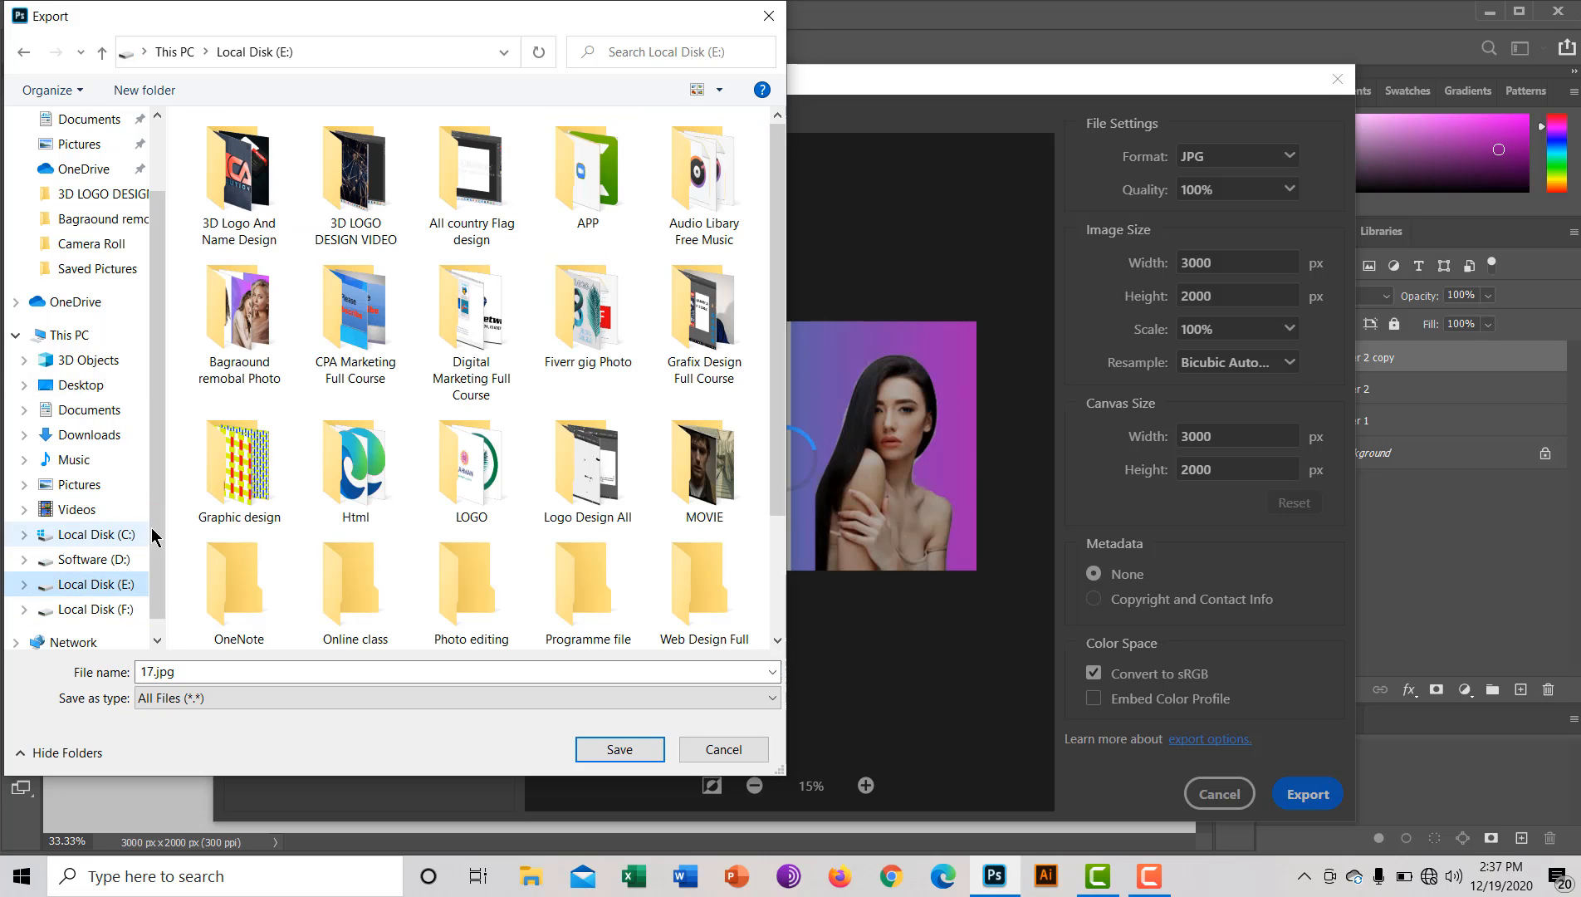
{"action": "double_click", "coordinate": [248, 339]}
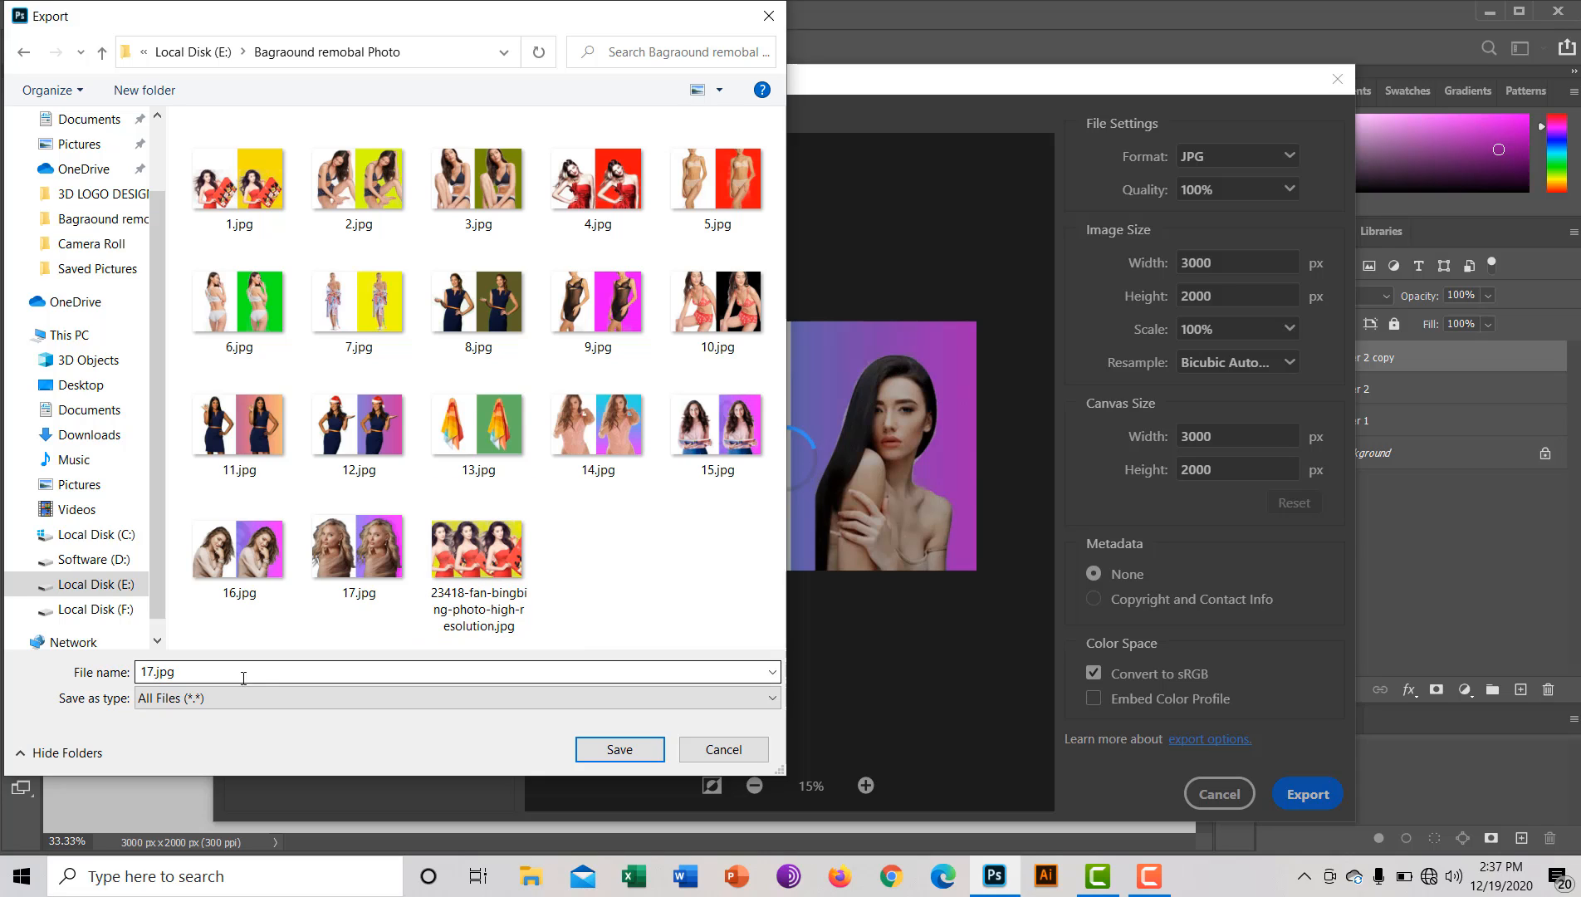
{"action": "left_click", "coordinate": [155, 671]}
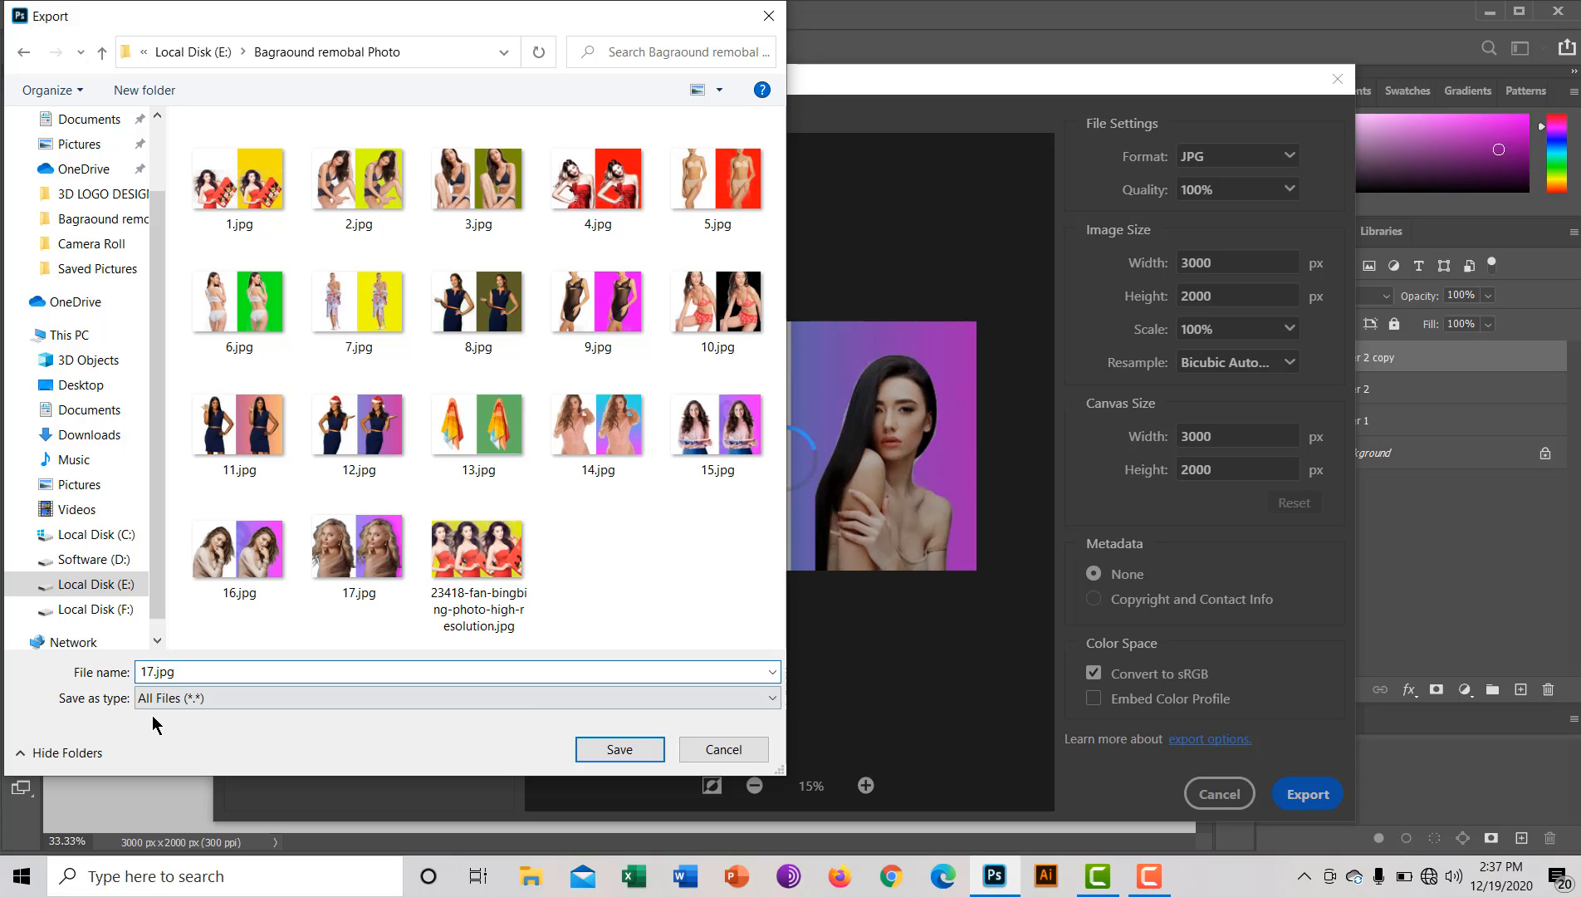
{"action": "key", "text": "BackSpace"}
{"action": "type", "text": "8"}
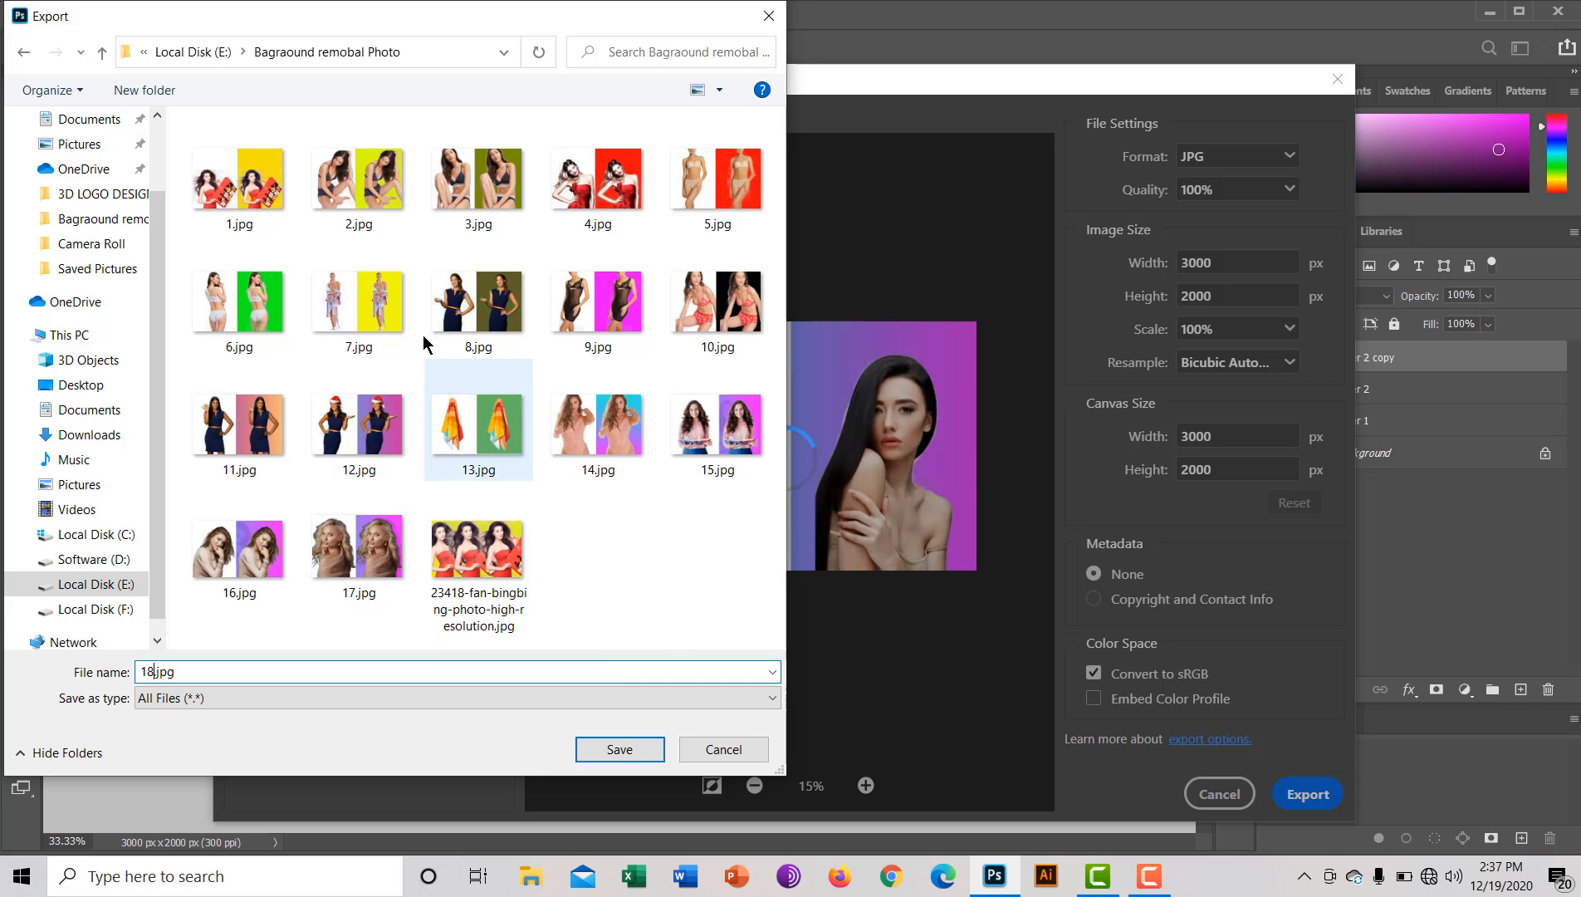
{"action": "left_click", "coordinate": [598, 750]}
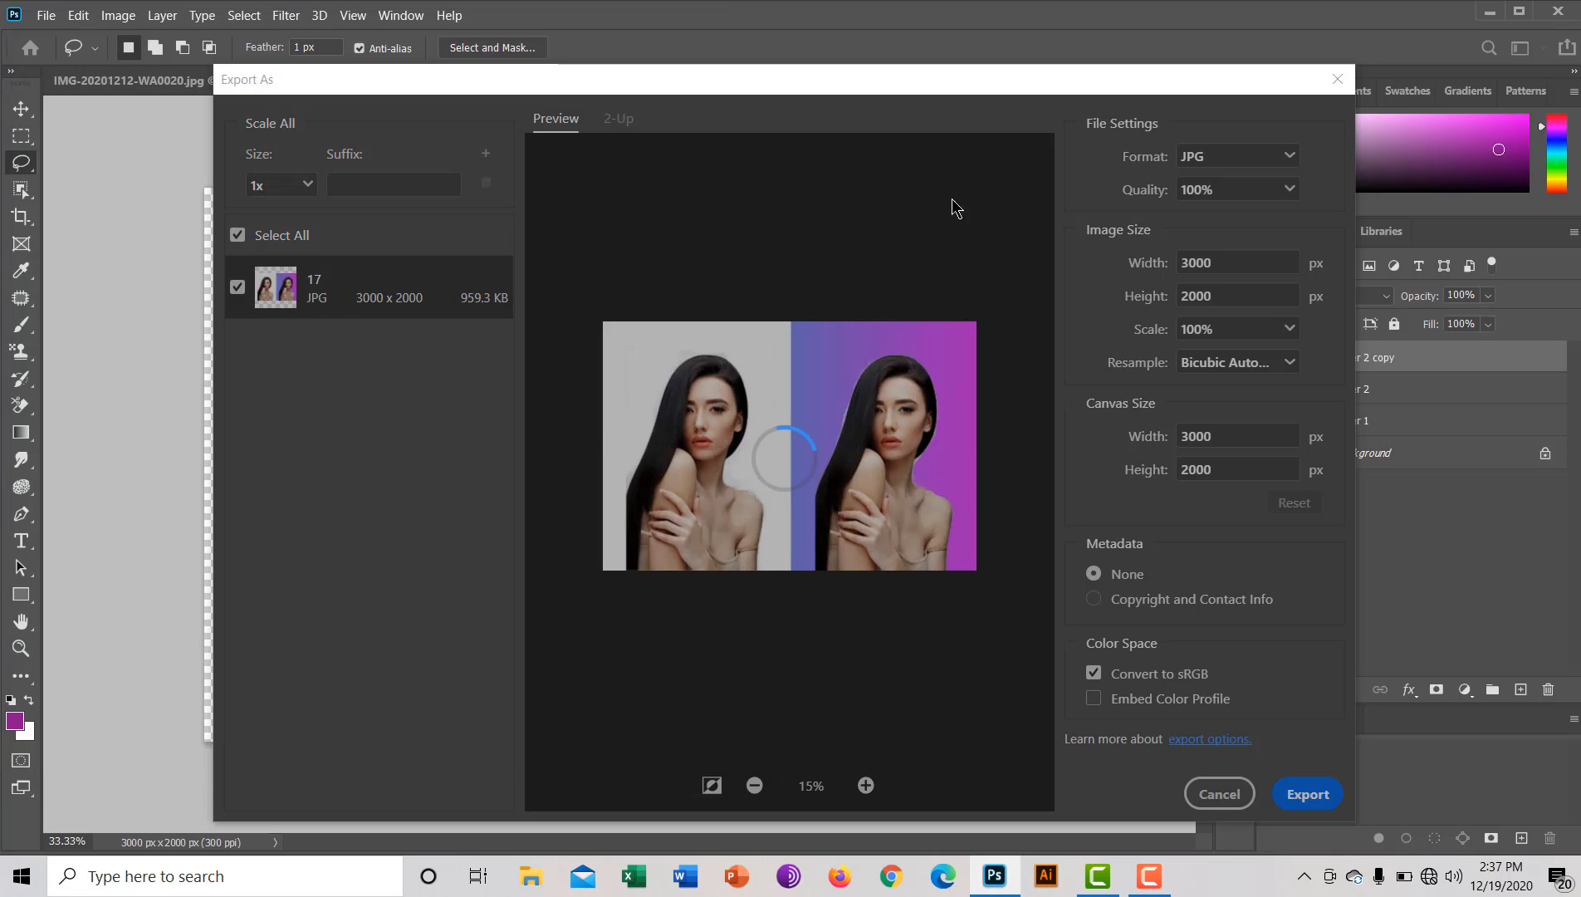
{"action": "left_click_drag", "start_coordinate": [1245, 86], "coordinate": [1328, 38]}
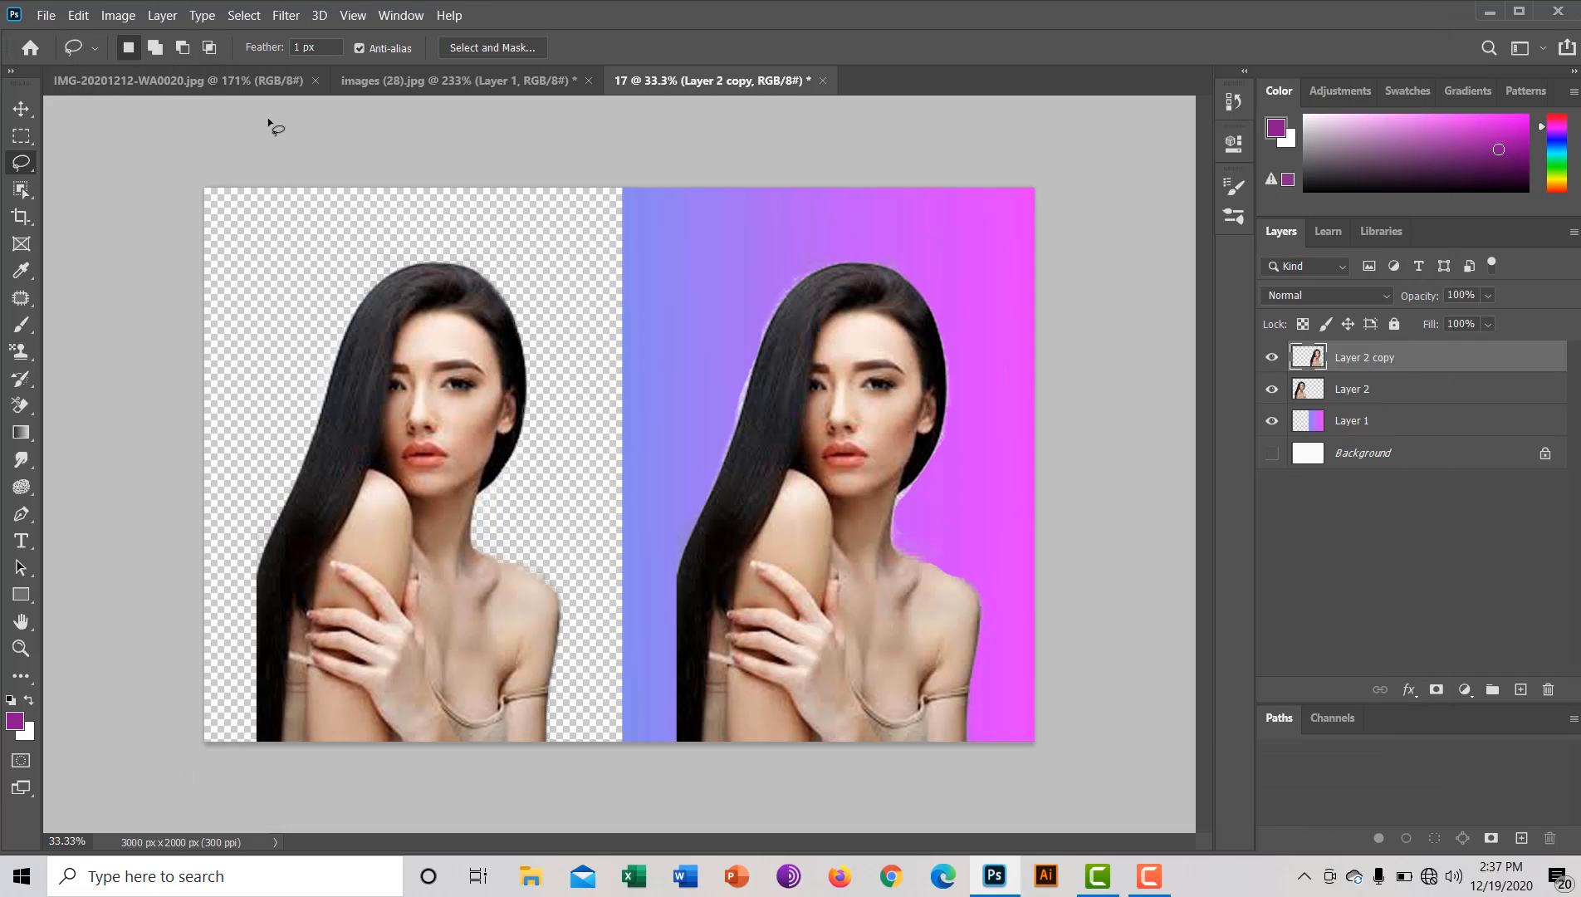
{"action": "left_click", "coordinate": [163, 85]}
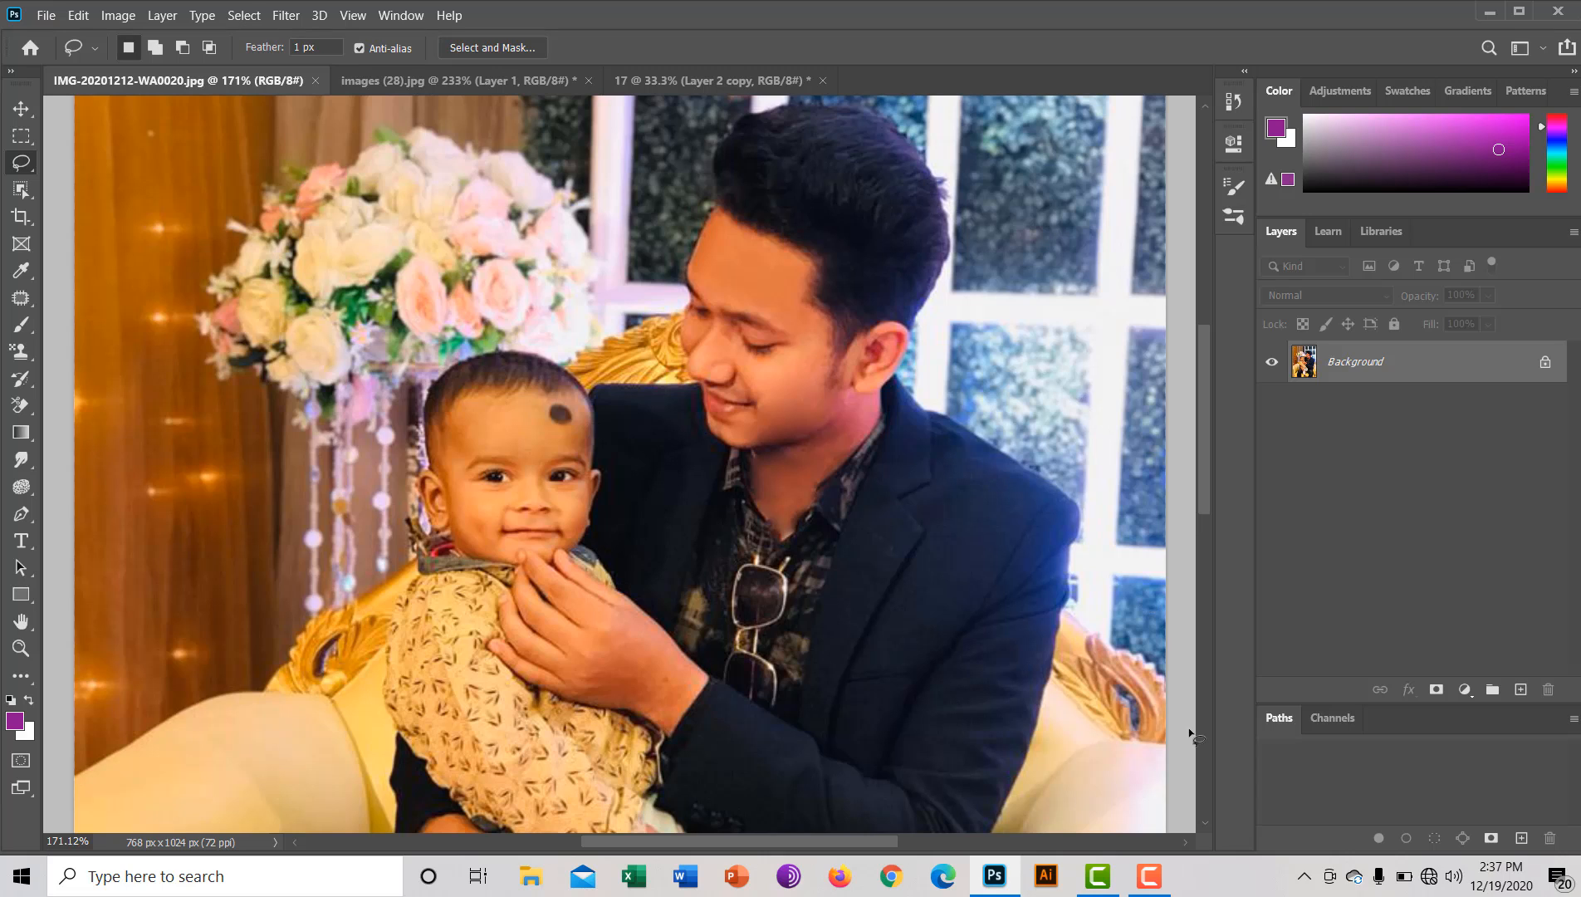
{"action": "left_click", "coordinate": [1150, 877]}
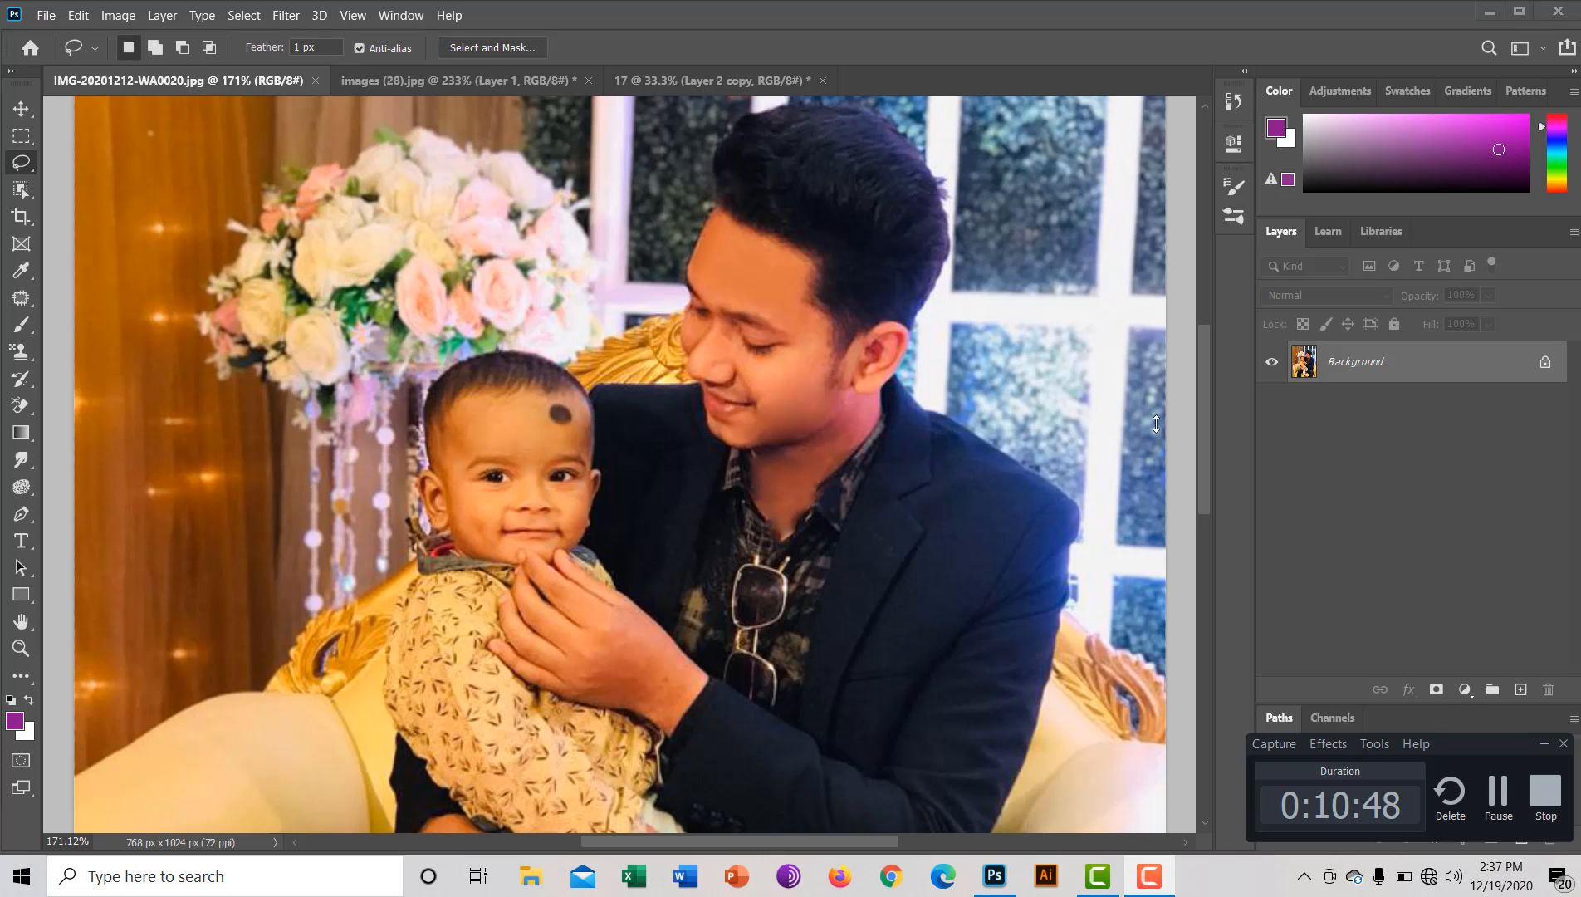